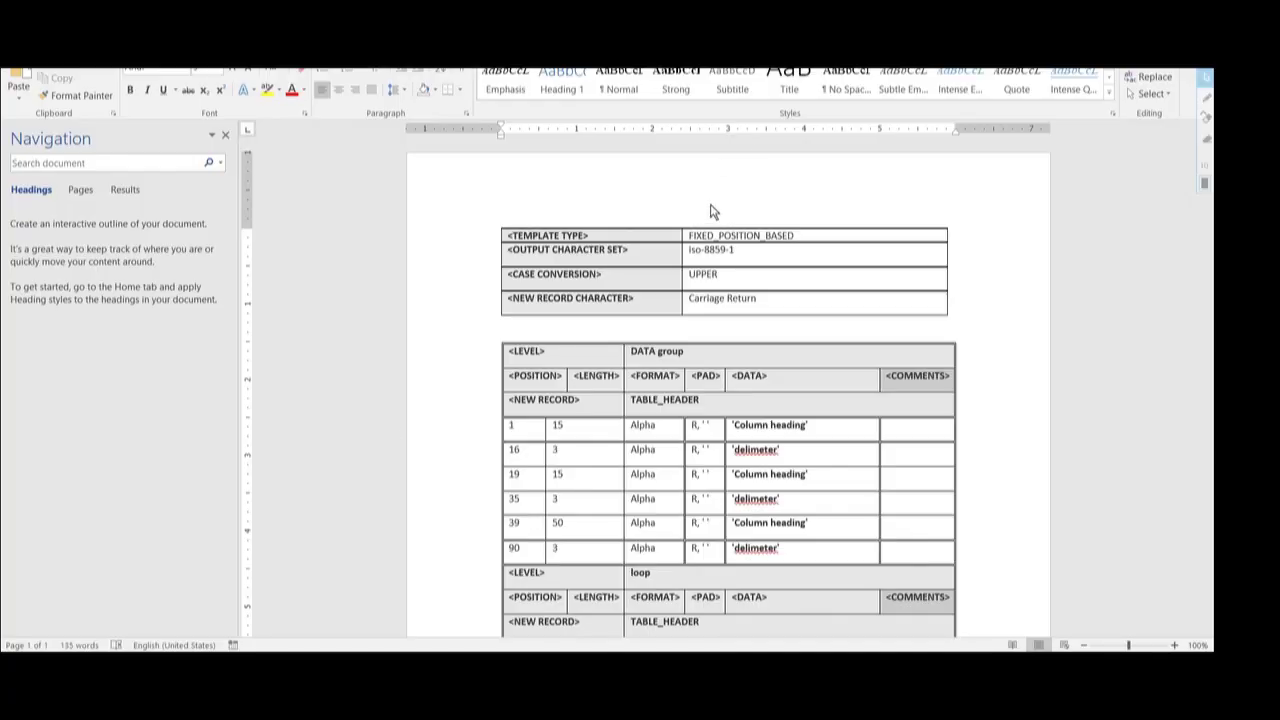
# - Review the eText template's FIXED_POSITION_BASED template type, its DATA group rows and its loop block
pyautogui.click(806, 234)
pyautogui.moveTo(806, 234)
pyautogui.mouseDown()
pyautogui.moveTo(709, 251)
pyautogui.moveTo(694, 234)
pyautogui.mouseUp()
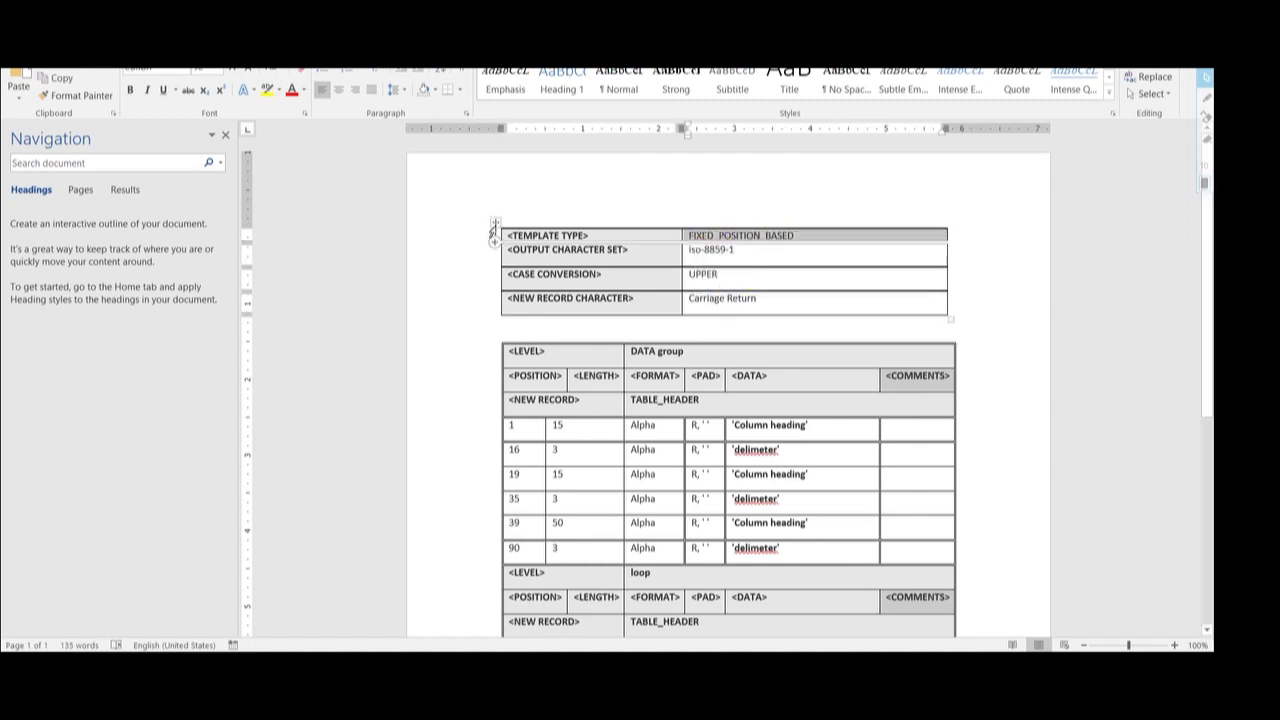
pyautogui.click(494, 222)
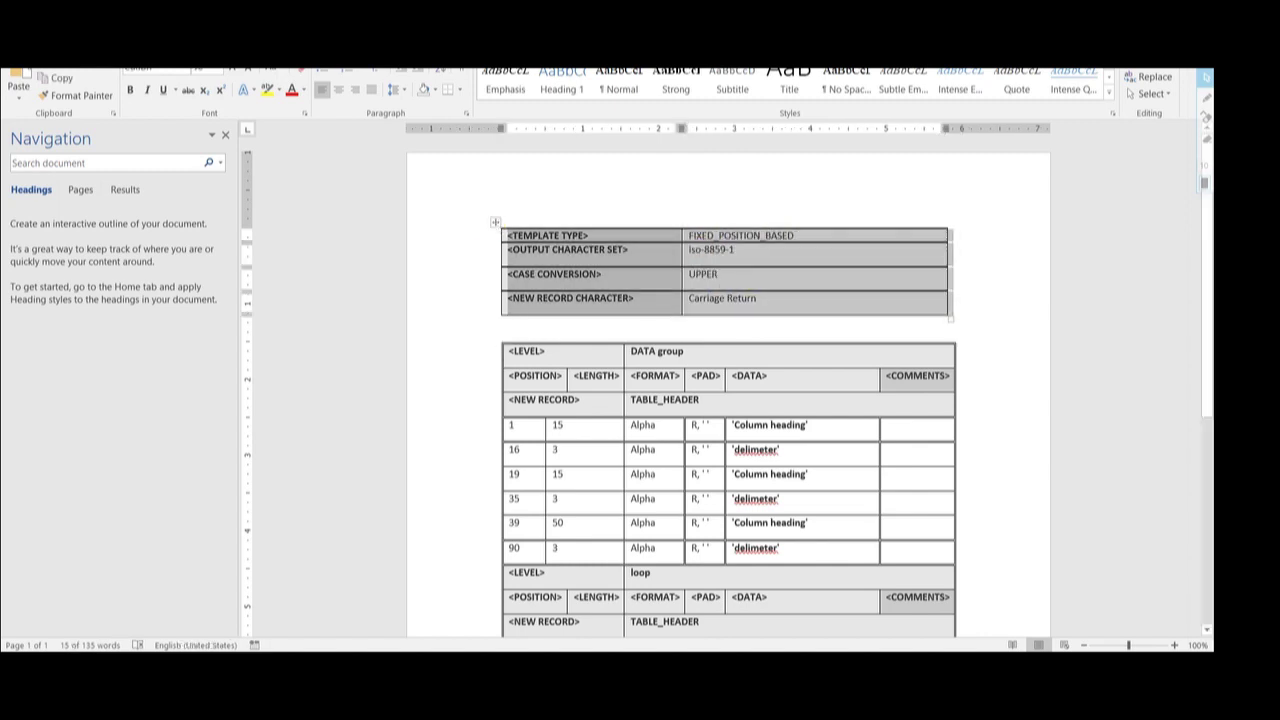
pyautogui.moveTo(523, 351)
pyautogui.mouseDown()
pyautogui.moveTo(831, 546)
pyautogui.moveTo(889, 551)
pyautogui.moveTo(895, 569)
pyautogui.mouseUp()
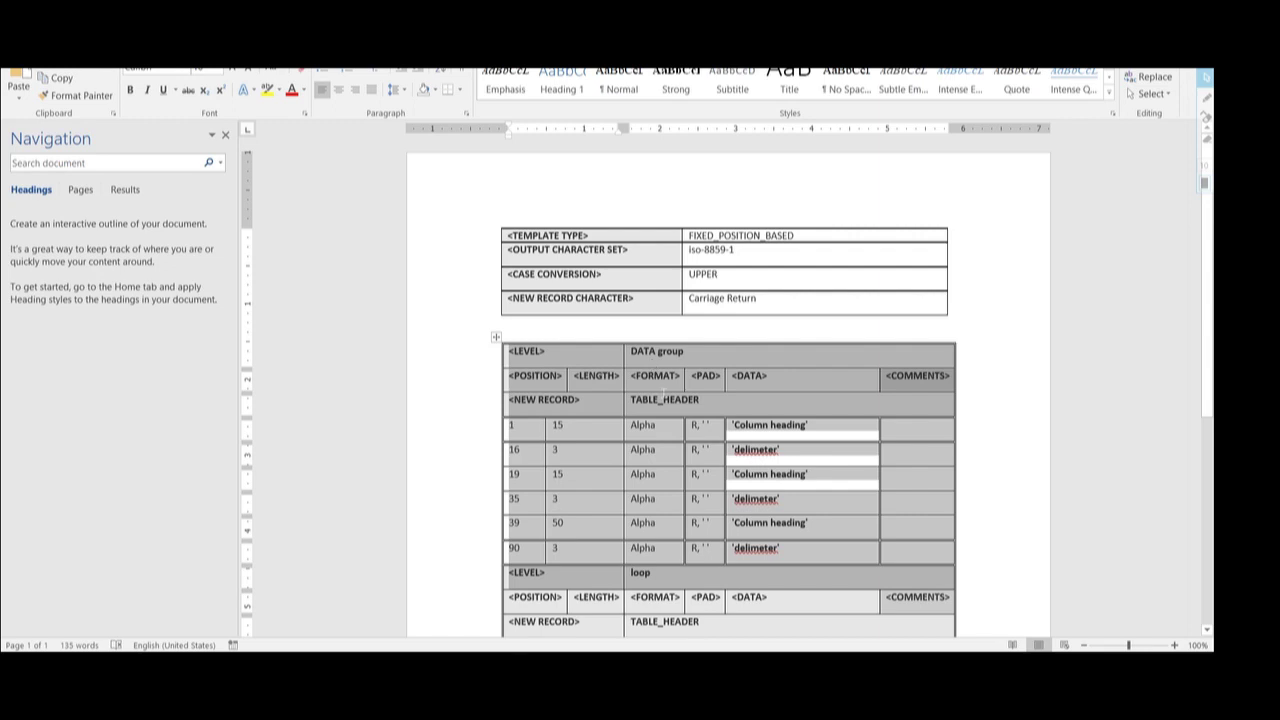
pyautogui.scroll(-5, 665, 400)
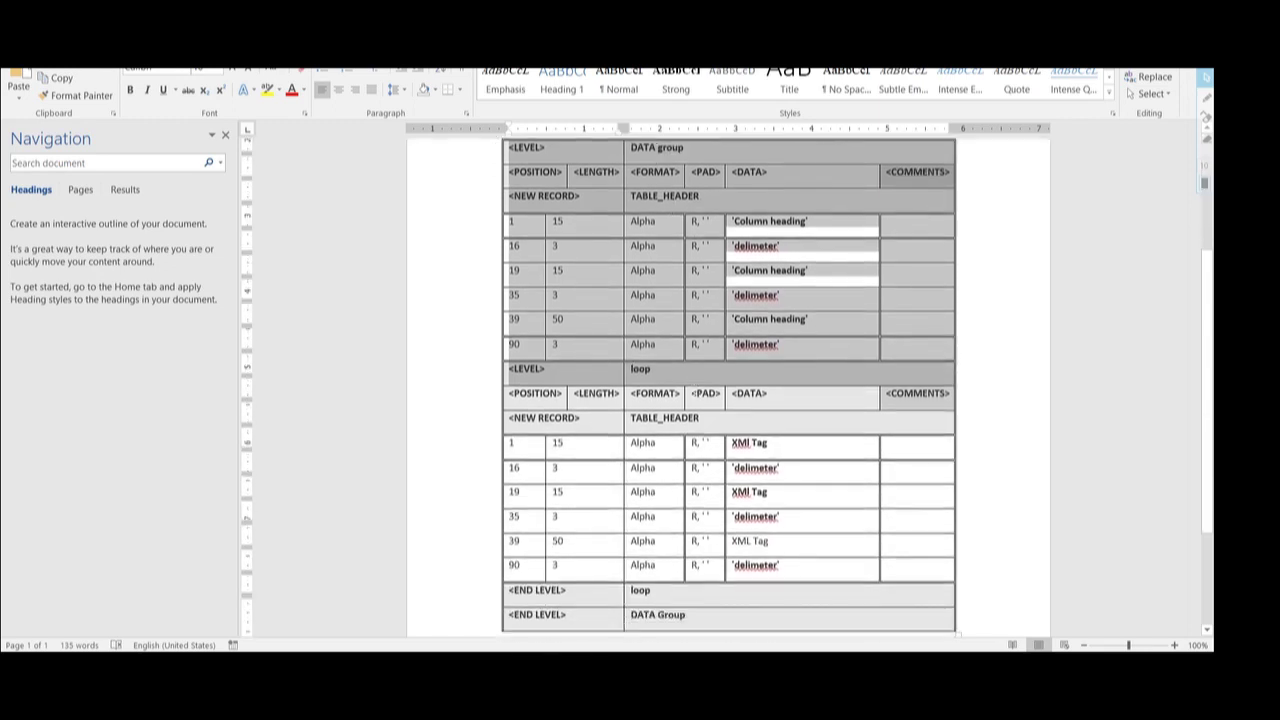
pyautogui.scroll(-1, 728, 400)
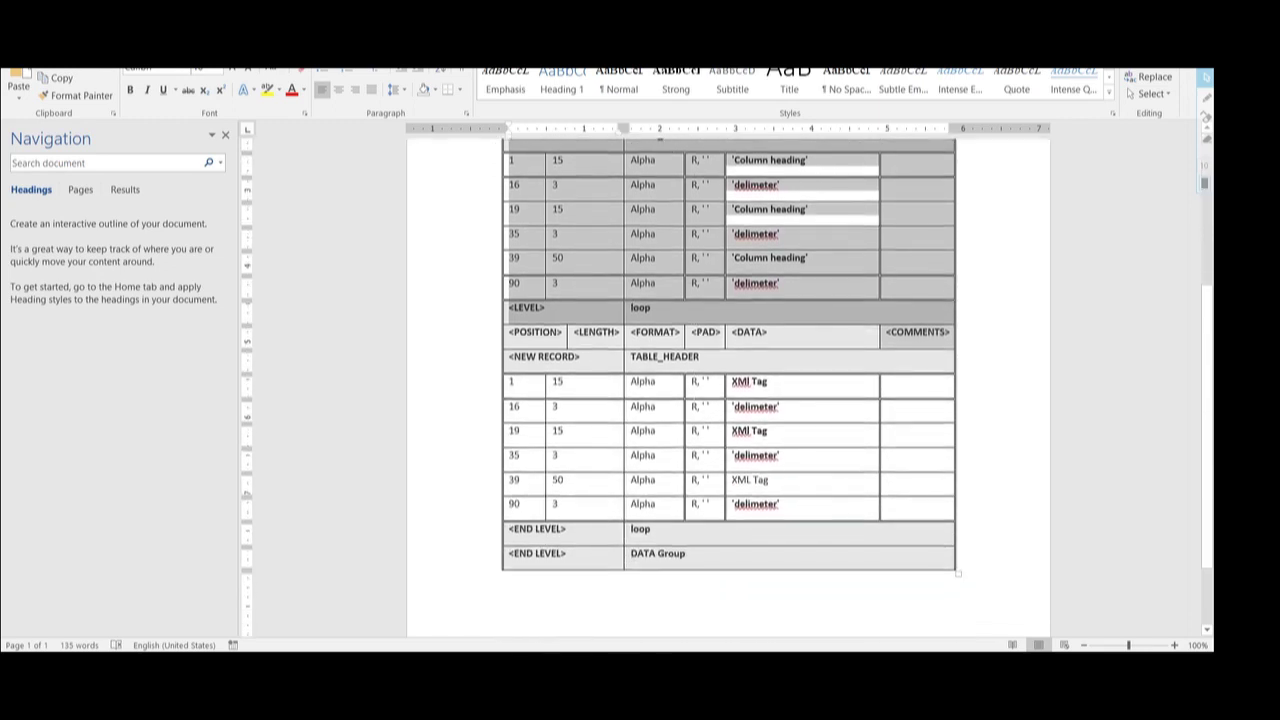
pyautogui.click(534, 332)
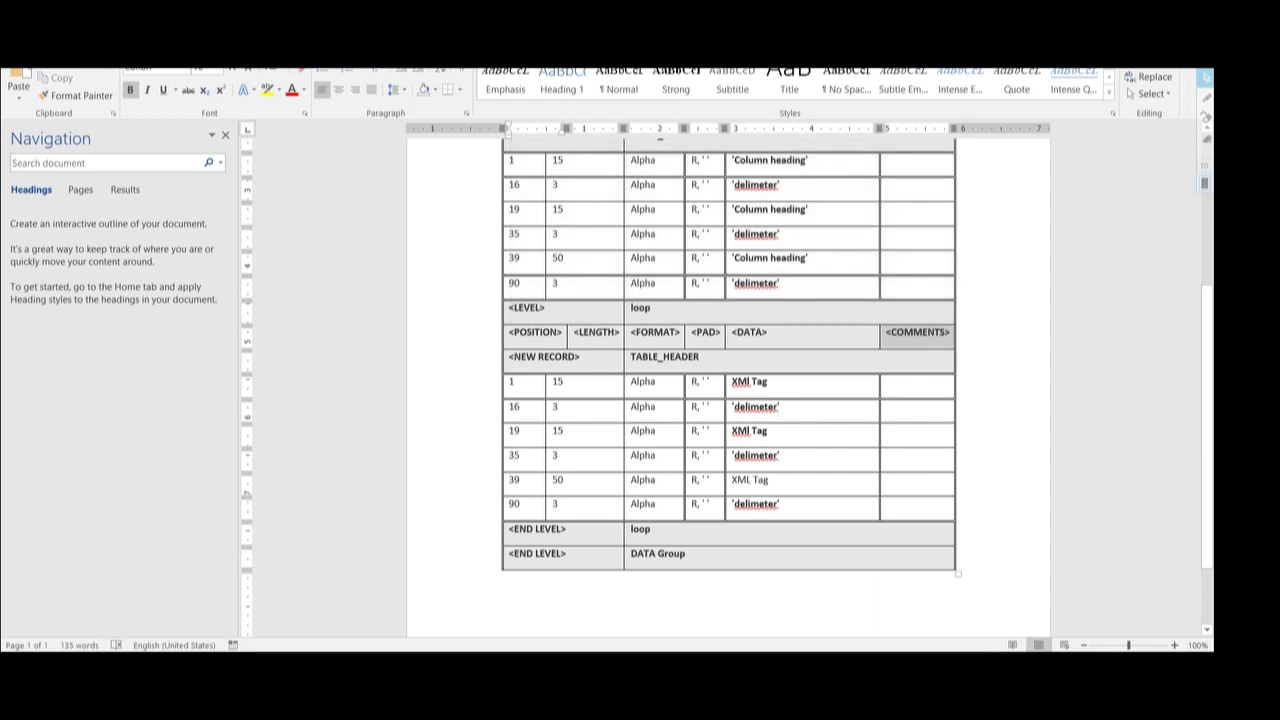
pyautogui.moveTo(534, 332); pyautogui.dragTo(922, 540)
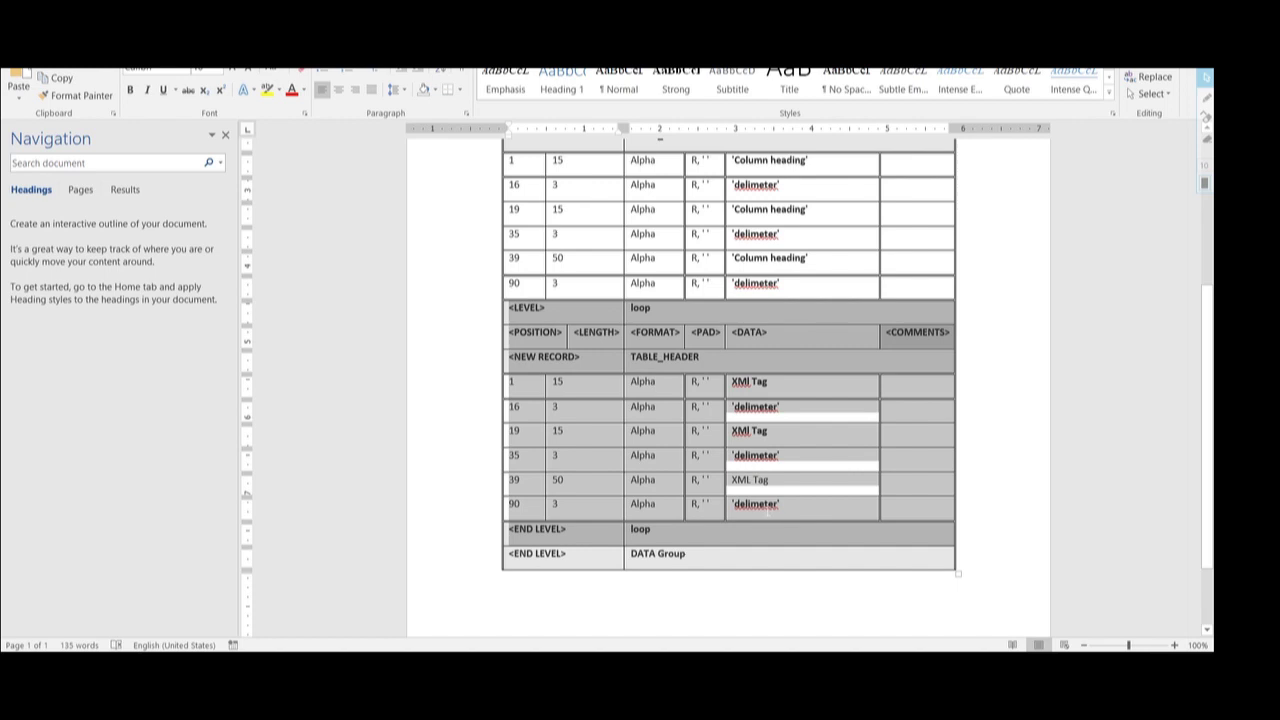
pyautogui.scroll(5, 728, 400)
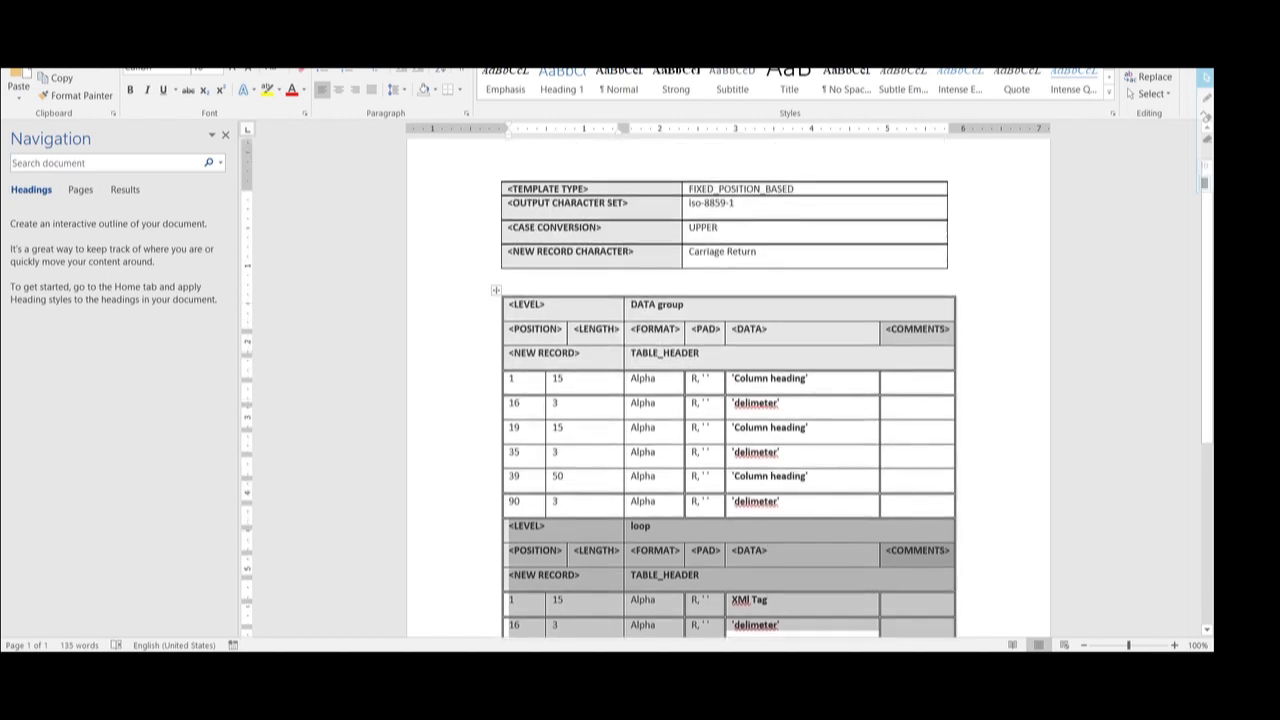
pyautogui.click(808, 237)
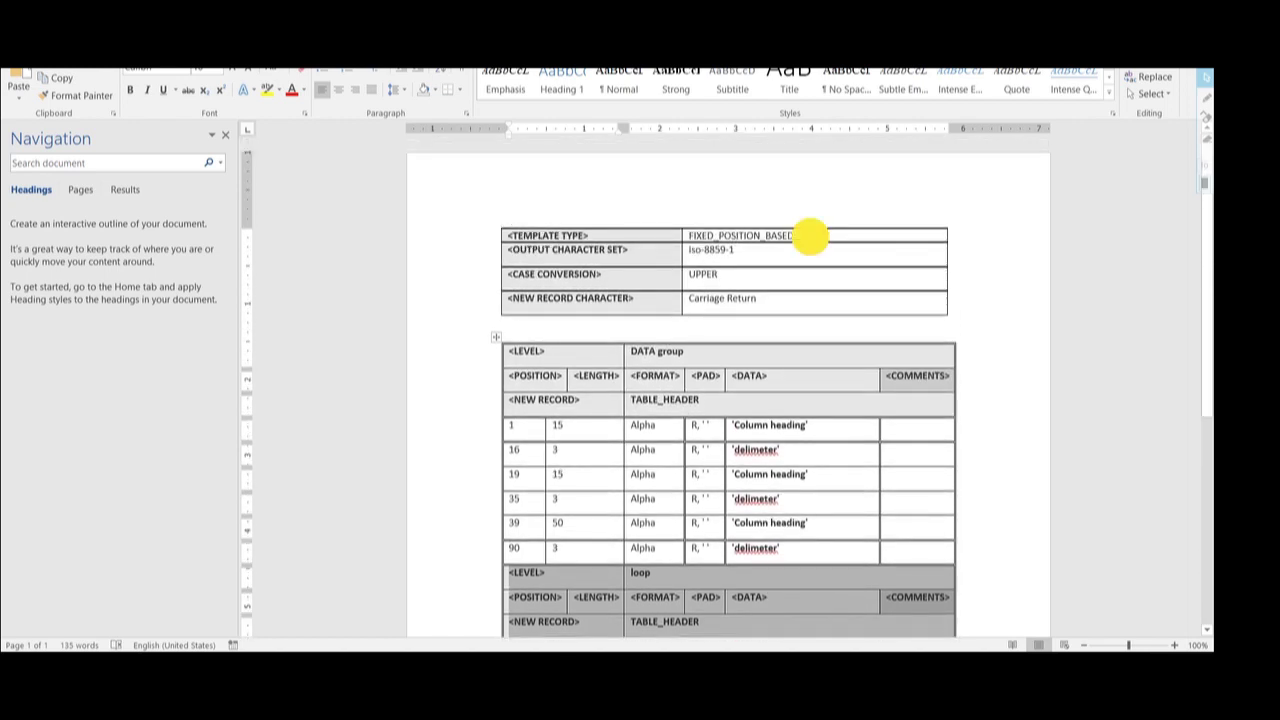
pyautogui.moveTo(798, 237); pyautogui.dragTo(689, 237)
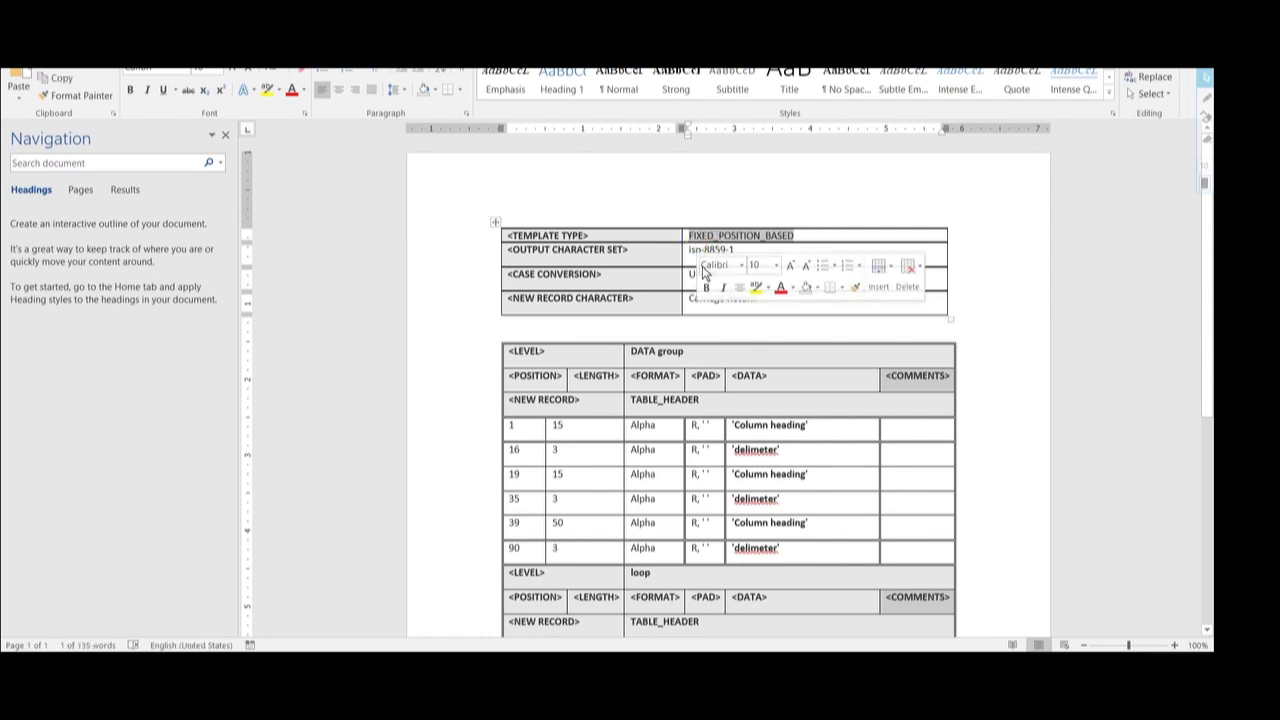
# - Review the LENGTH column and the first rows' position, length and data values
pyautogui.moveTo(515, 375); pyautogui.dragTo(620, 375)
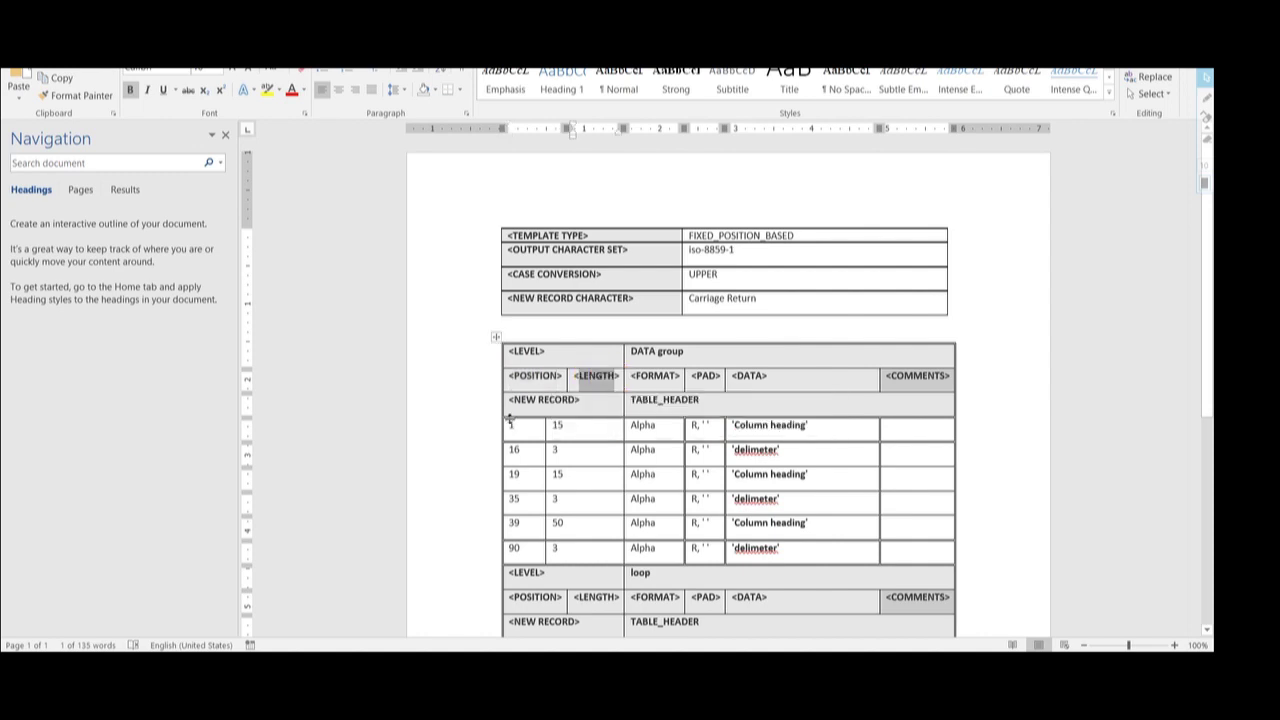
pyautogui.moveTo(503, 425); pyautogui.dragTo(560, 425)
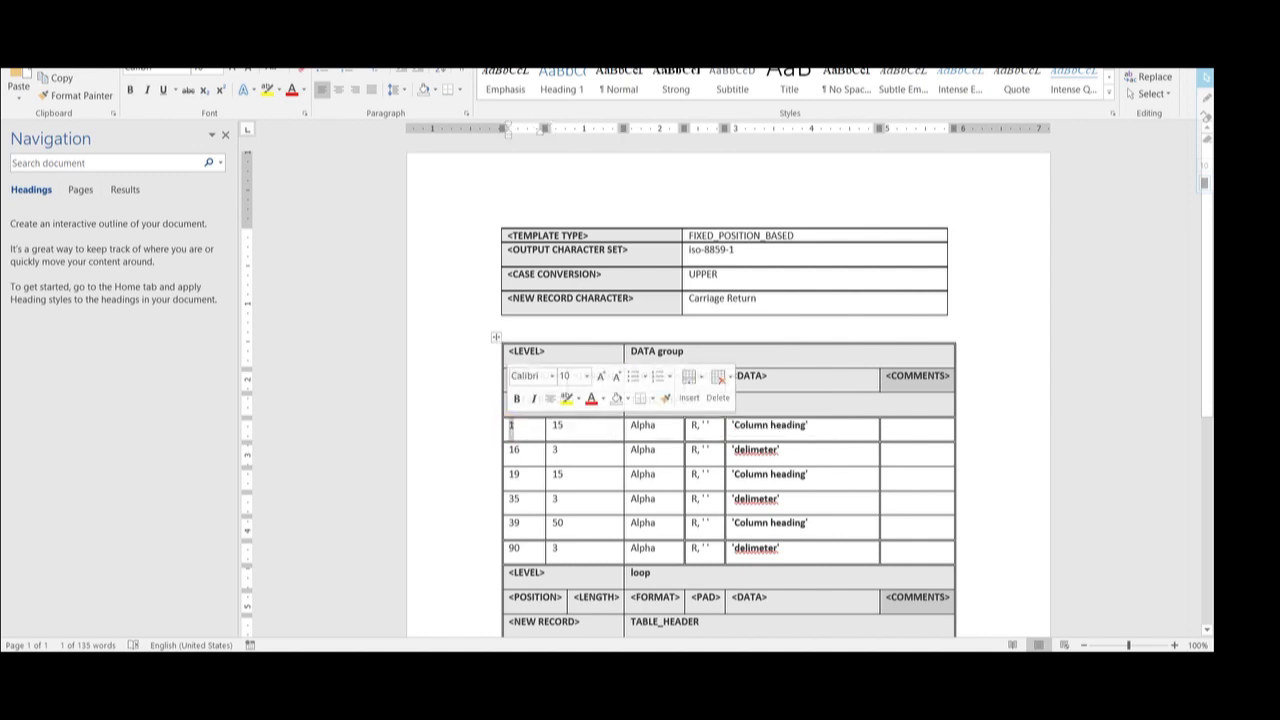
pyautogui.press('Delete')
pyautogui.hotkey('ctrl', 'z')
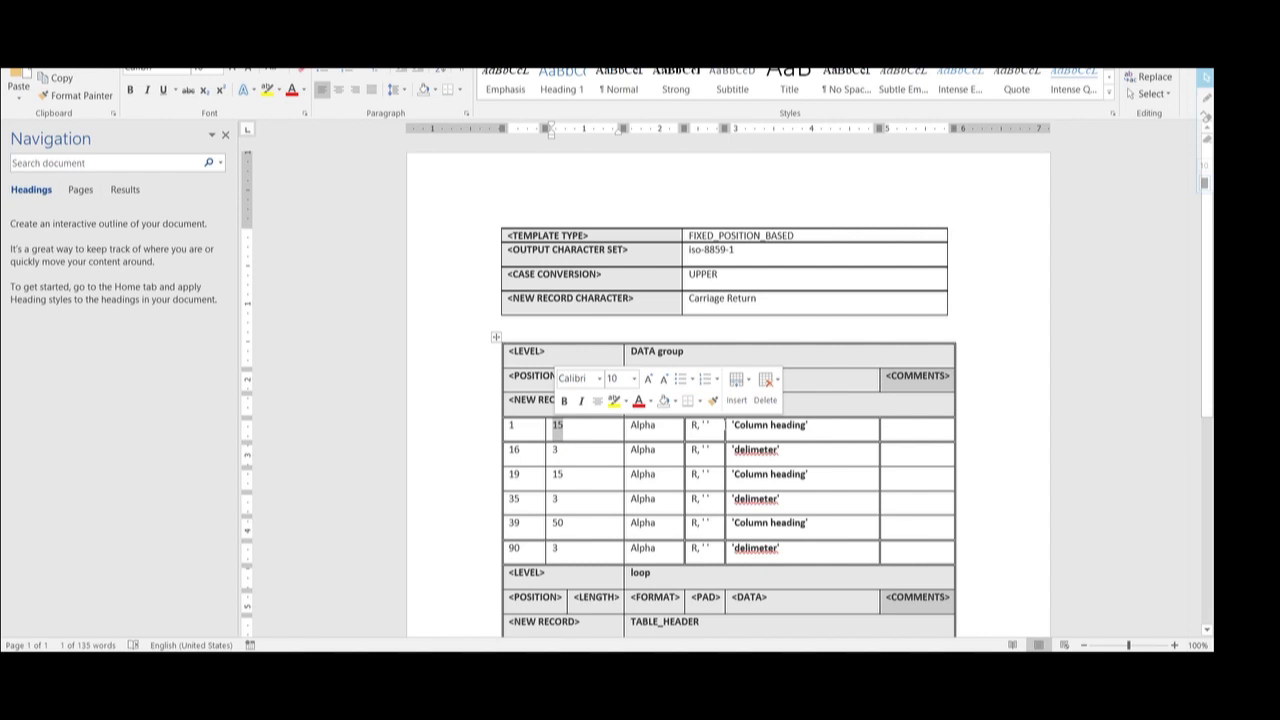
pyautogui.moveTo(810, 425); pyautogui.dragTo(729, 425)
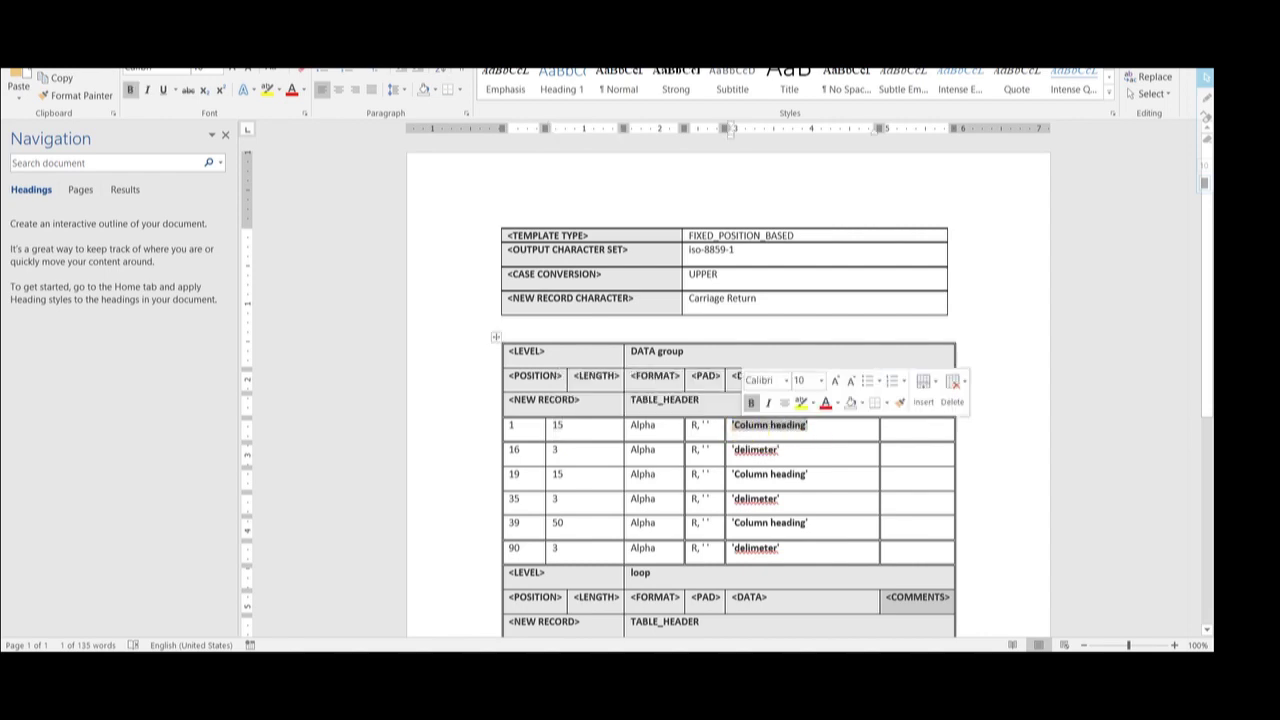
pyautogui.doubleClick(513, 449)
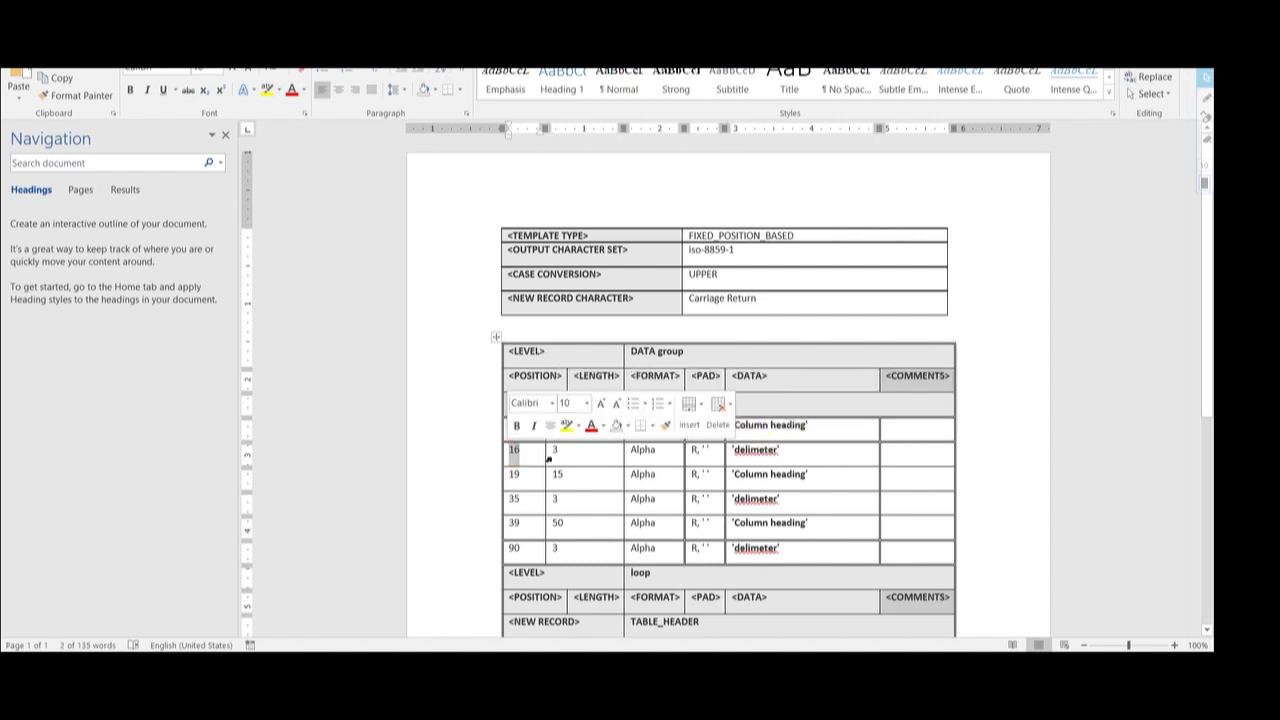
pyautogui.doubleClick(556, 450)
pyautogui.doubleClick(755, 449)
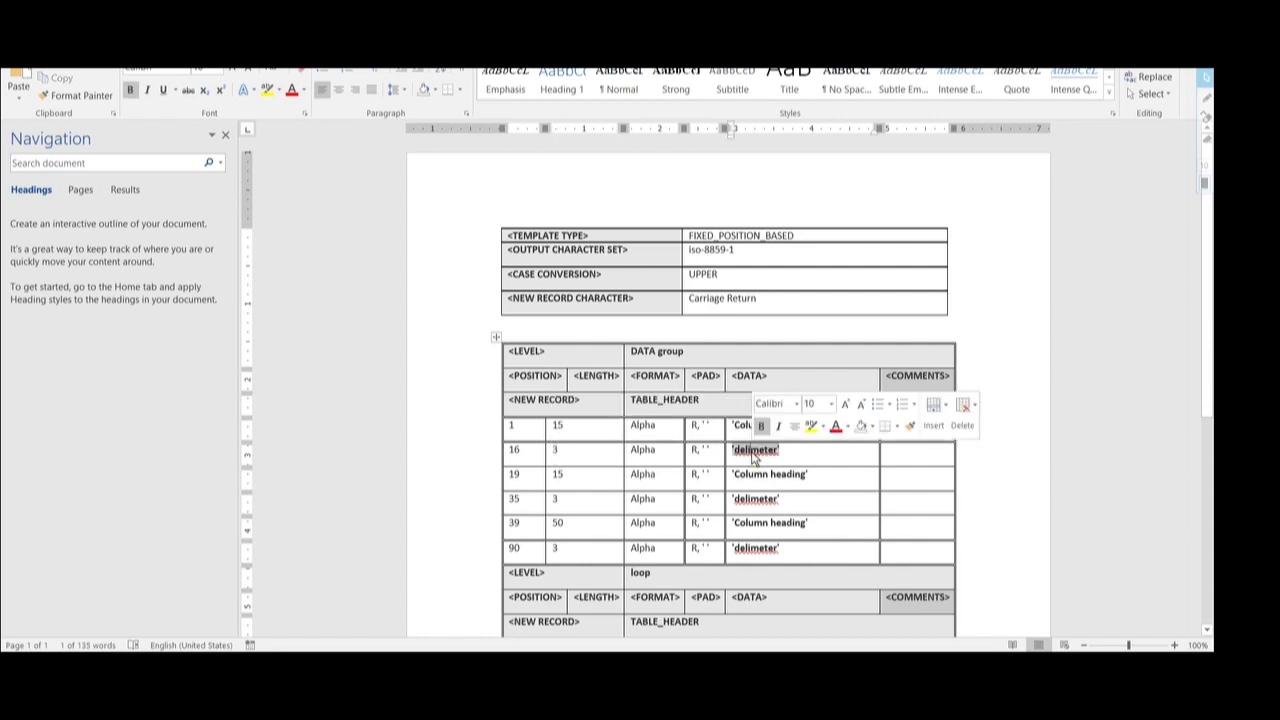
pyautogui.scroll(-2, 727, 386)
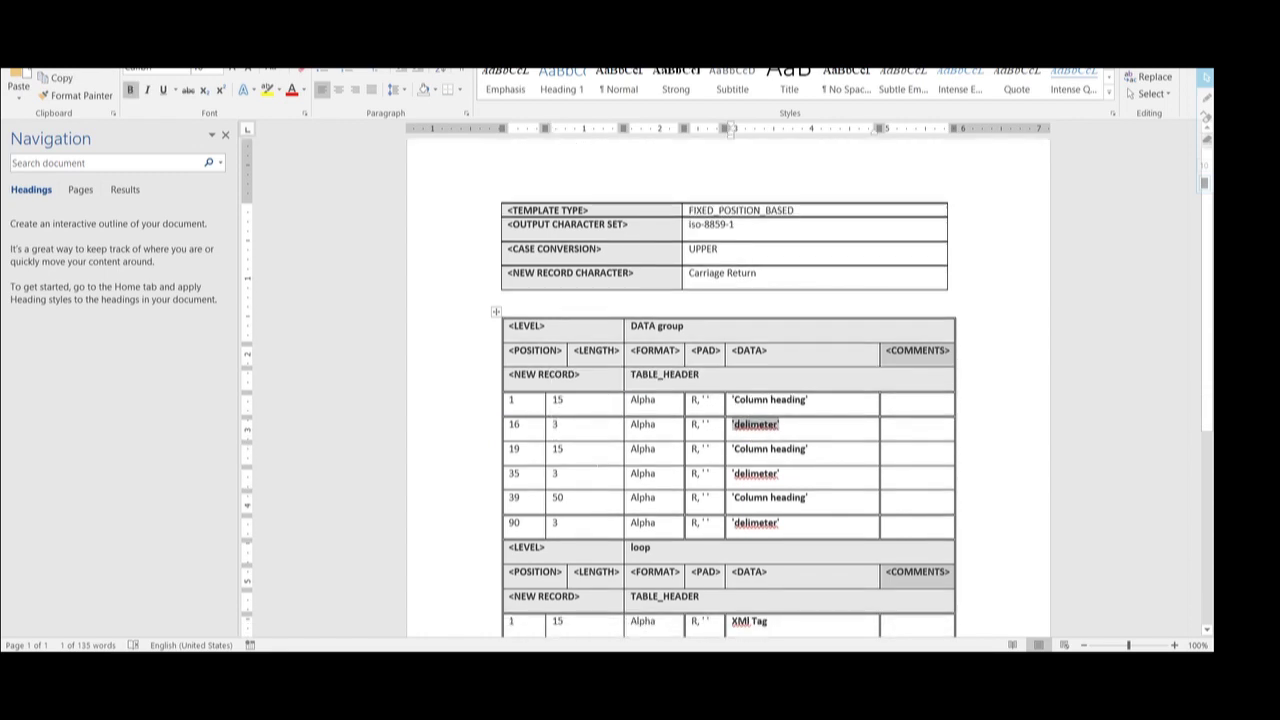
pyautogui.moveTo(520, 352); pyautogui.dragTo(570, 635)
pyautogui.scroll(-1, 679, 432)
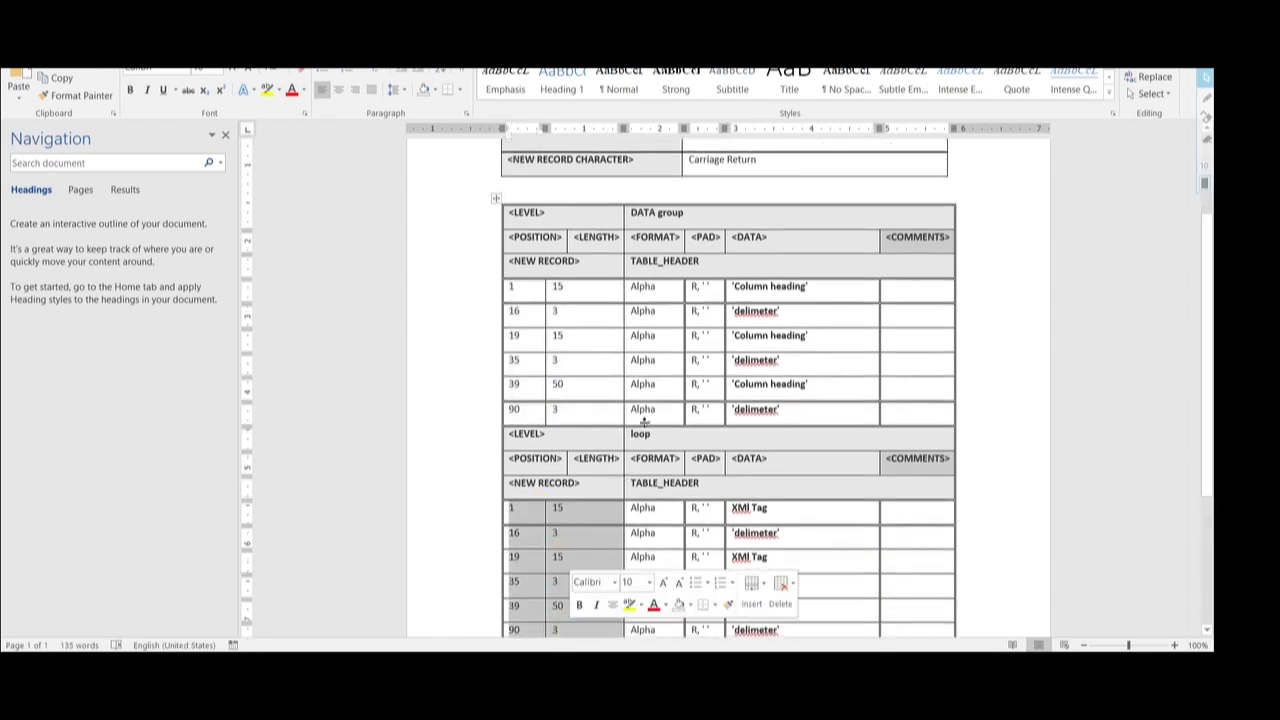
pyautogui.scroll(4, 727, 390)
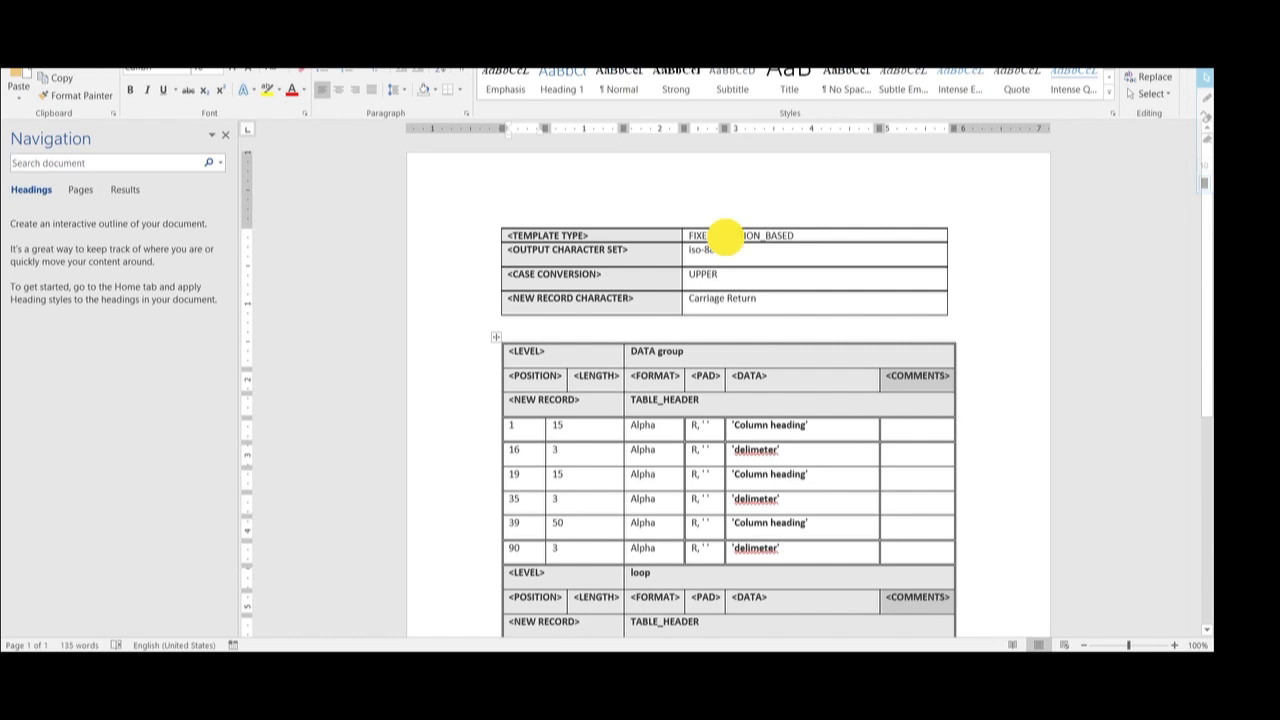
# - Review the settings values, the PAD column's R, ' ' padding and the case conversion setting
pyautogui.doubleClick(740, 235)
pyautogui.click(793, 235)
pyautogui.moveTo(700, 241)
pyautogui.mouseDown()
pyautogui.moveTo(686, 246)
pyautogui.moveTo(694, 234)
pyautogui.mouseUp()
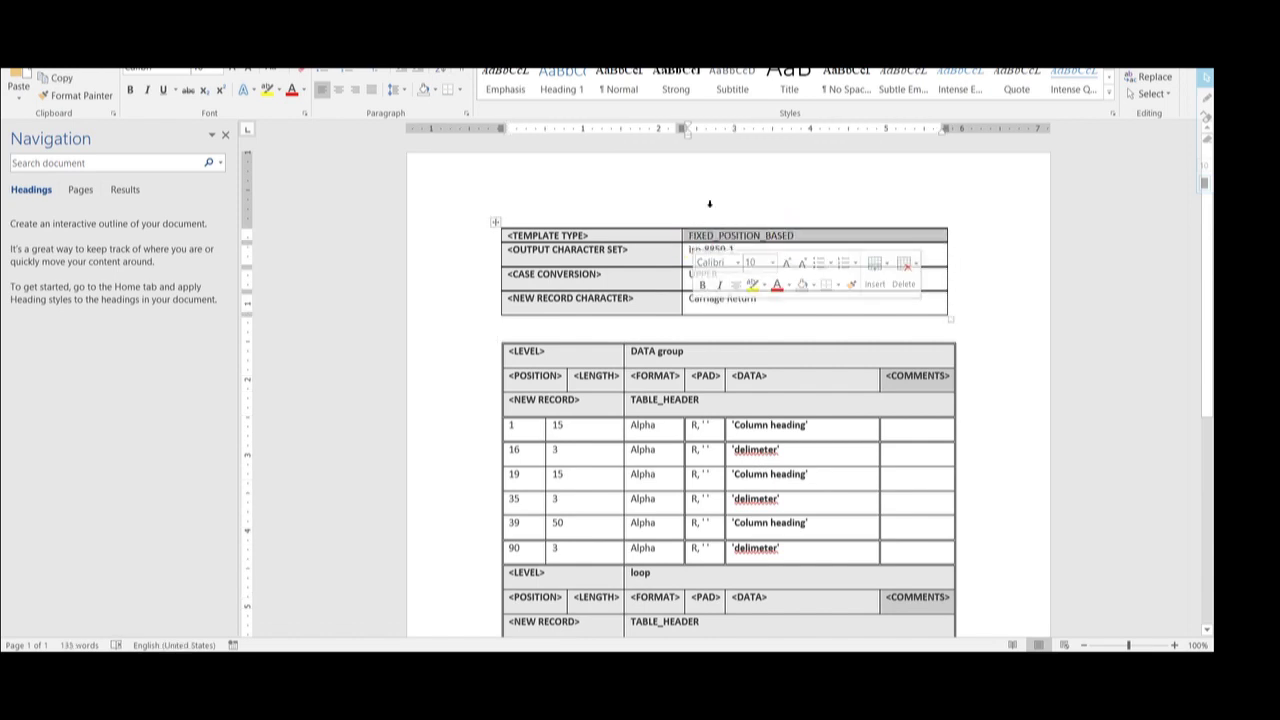
pyautogui.click(709, 226)
pyautogui.click(754, 269)
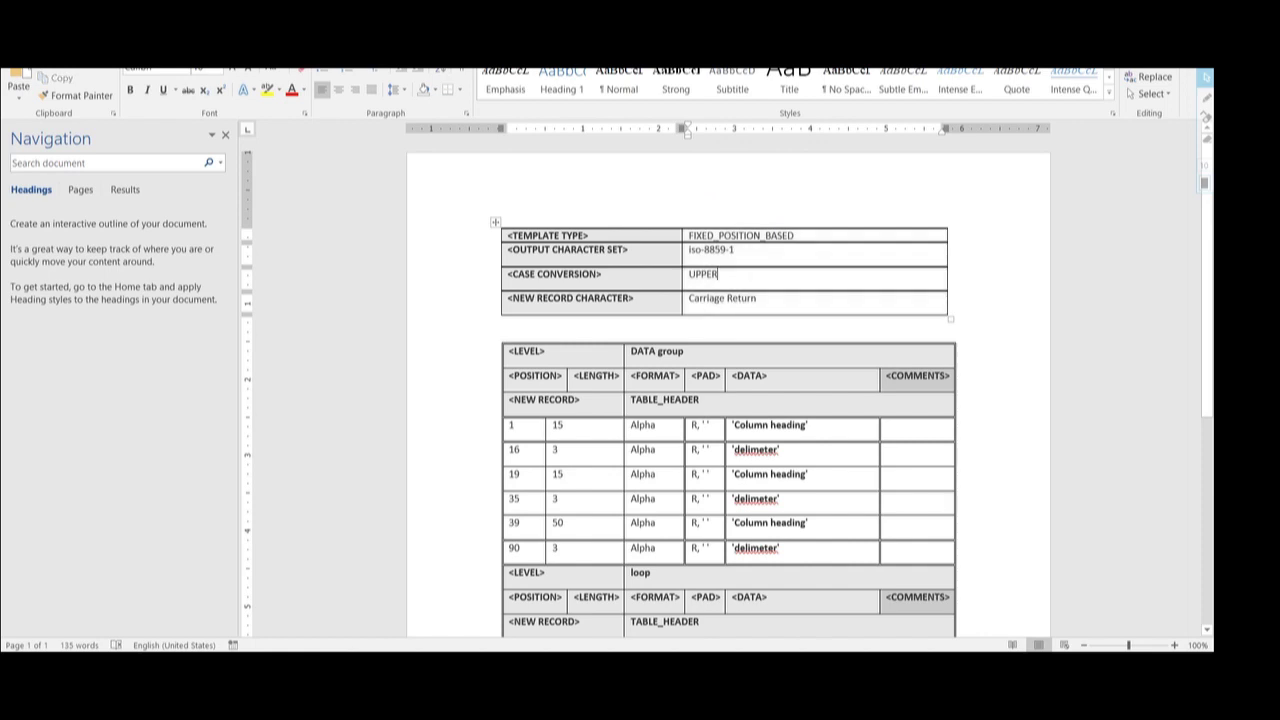
pyautogui.scroll(-1, 727, 386)
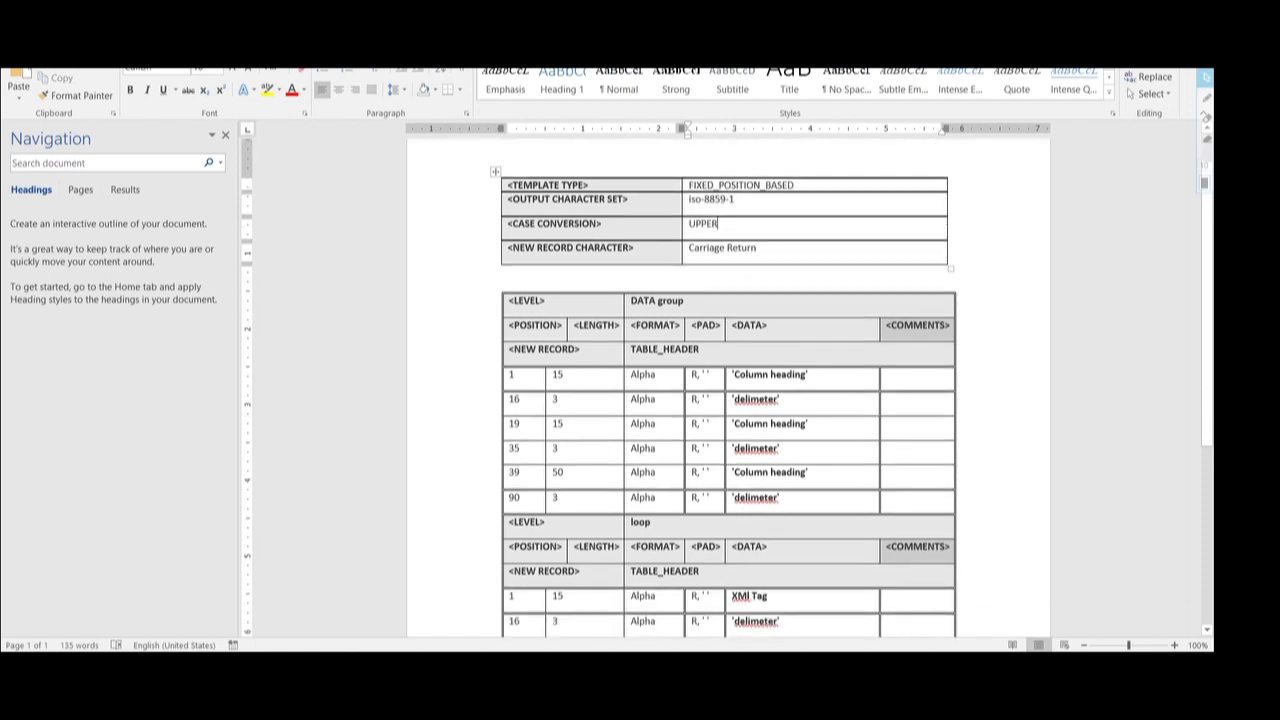
pyautogui.moveTo(690, 325); pyautogui.dragTo(722, 324)
pyautogui.doubleClick(695, 374)
pyautogui.click(698, 375)
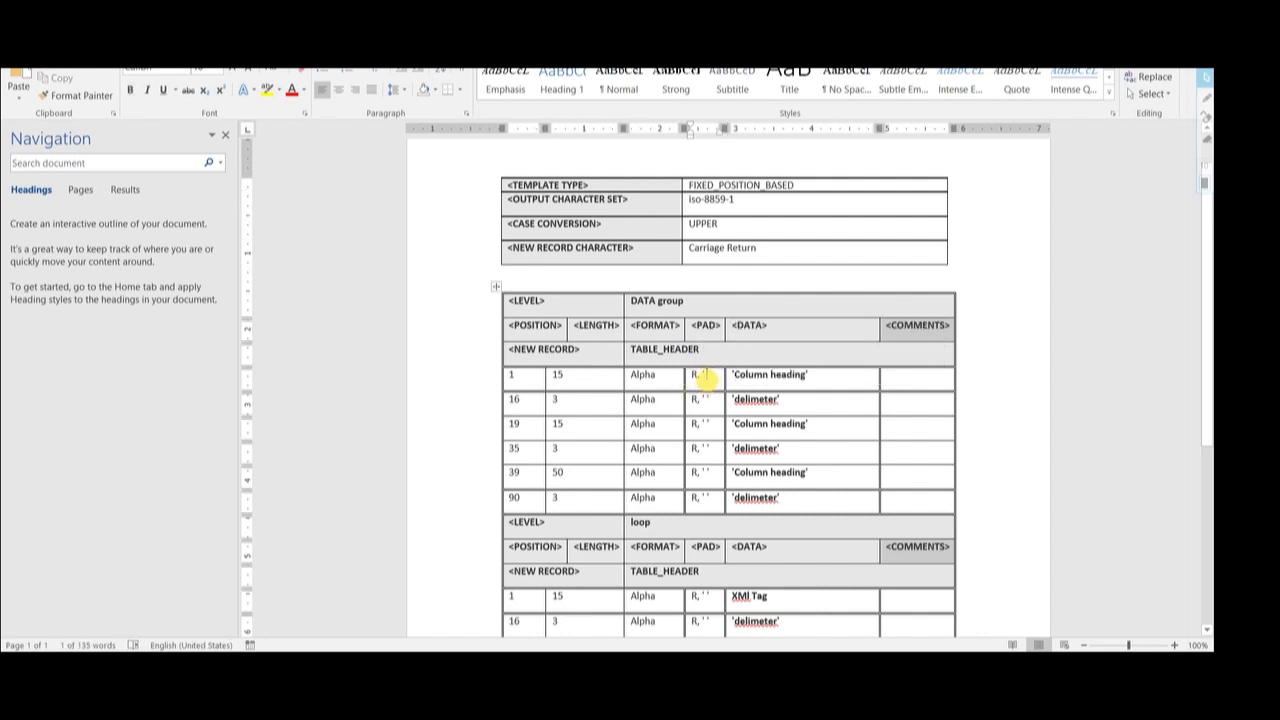
pyautogui.tripleClick(692, 375)
pyautogui.scroll(-5, 727, 388)
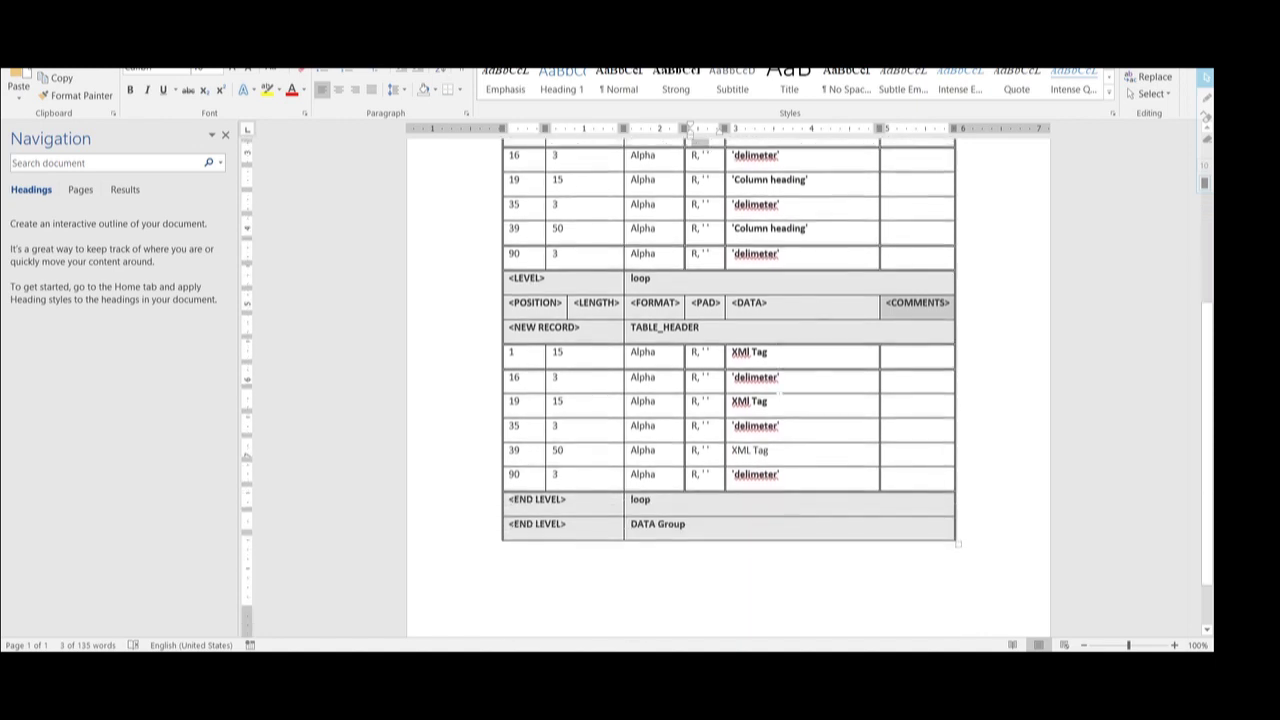
pyautogui.scroll(5, 727, 388)
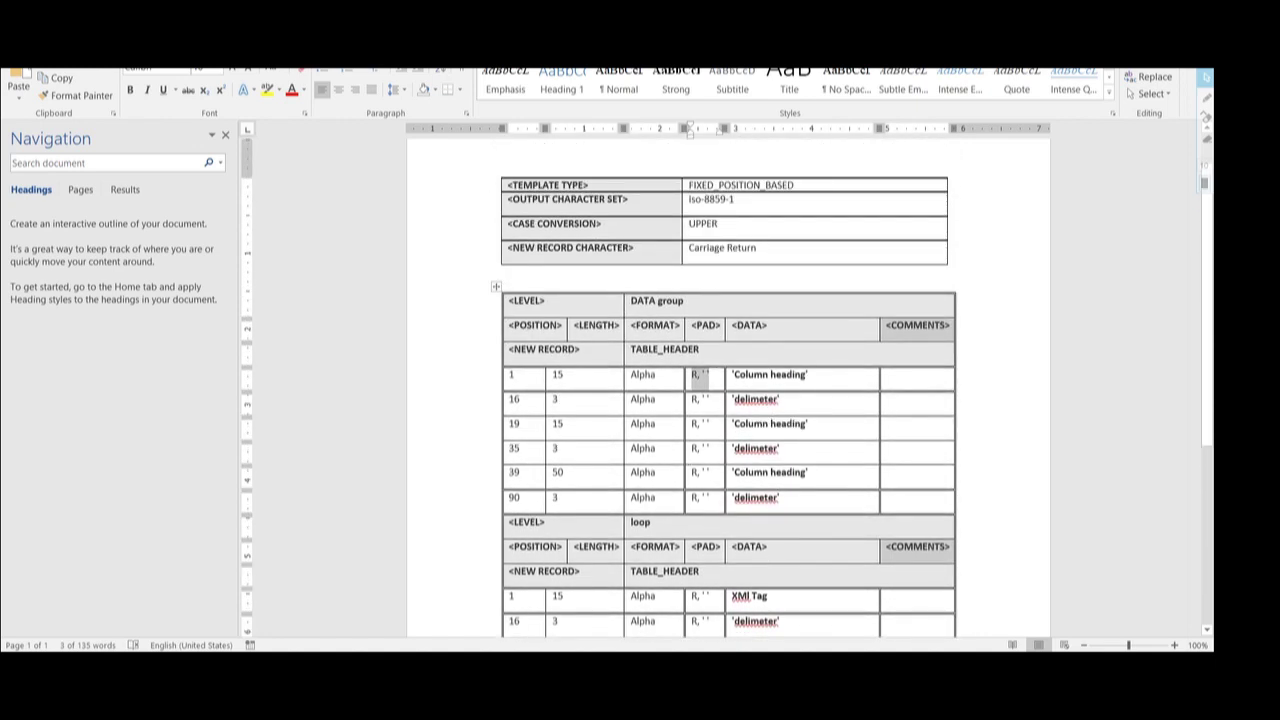
pyautogui.click(606, 223)
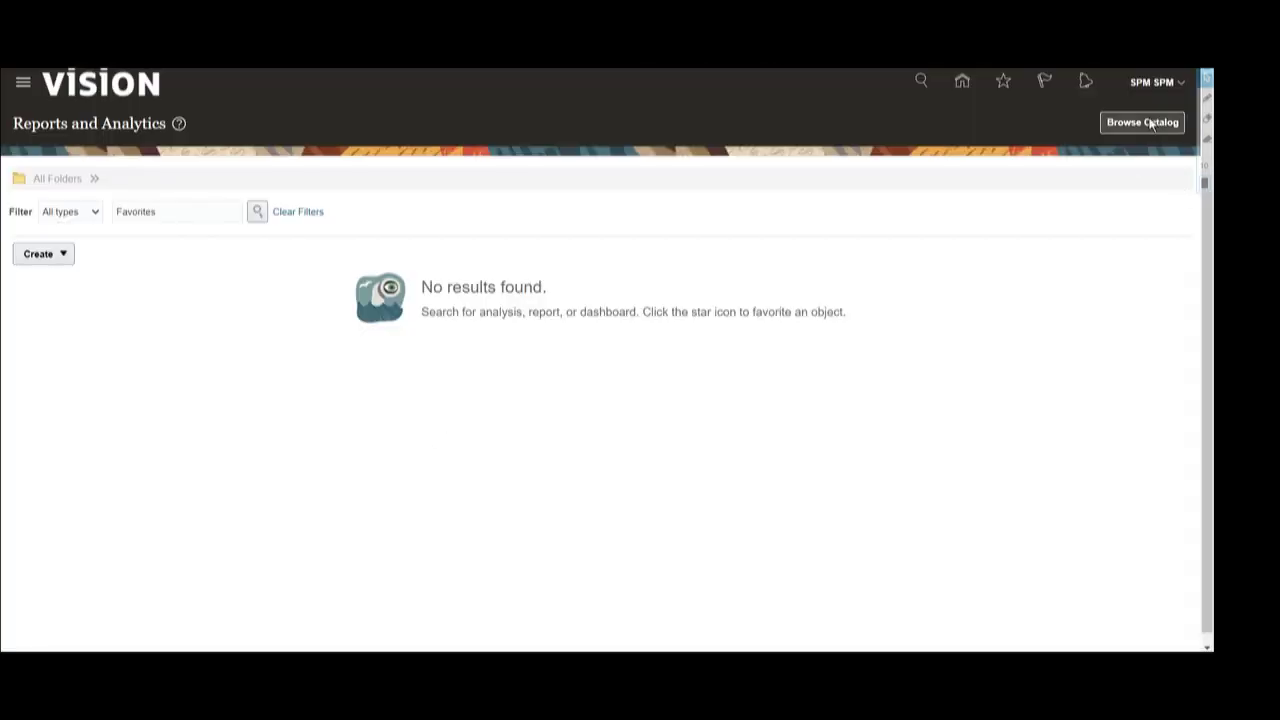
# - Open the Etext_Del data model from the catalog's My Folders for editing
pyautogui.click(1150, 125)
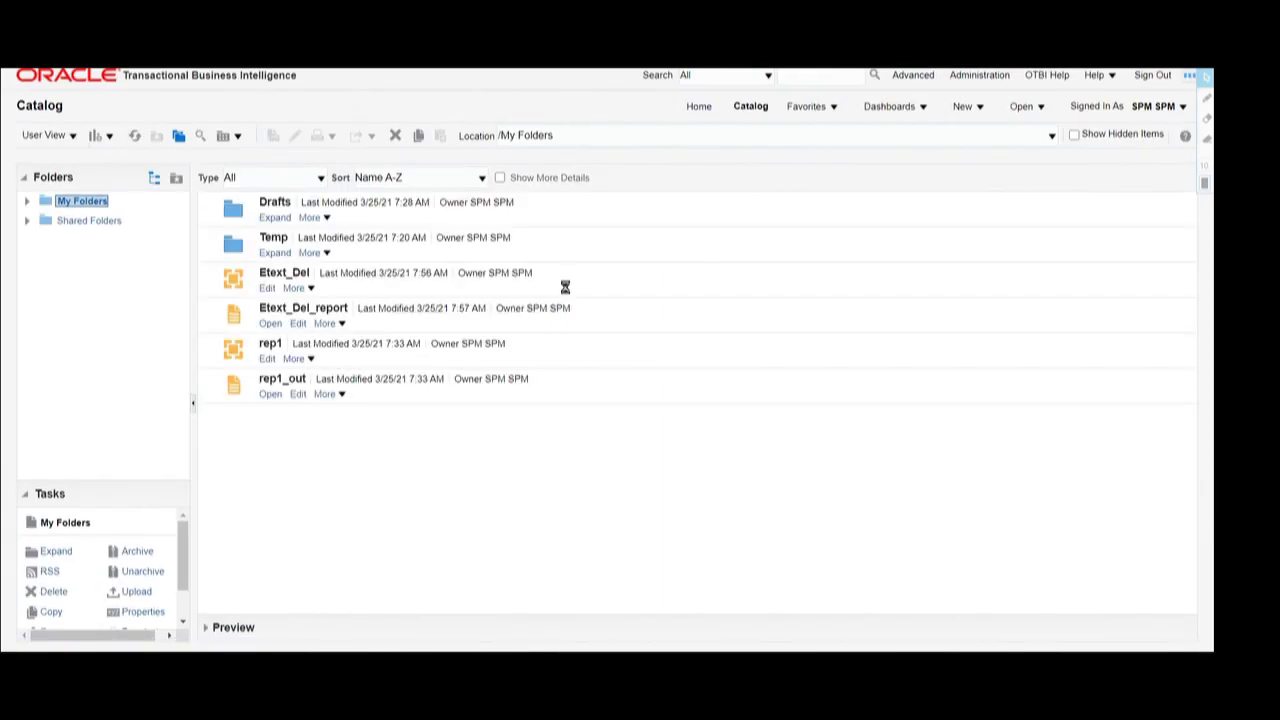
pyautogui.click(963, 107)
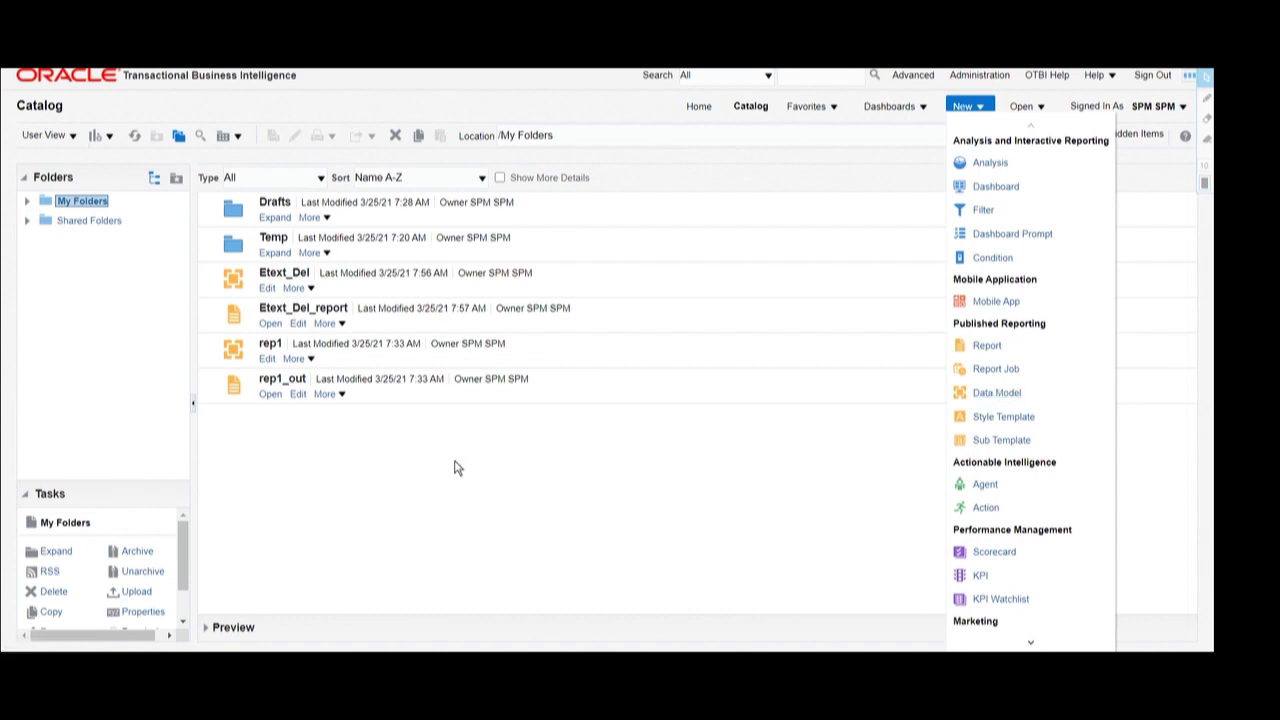
pyautogui.click(268, 288)
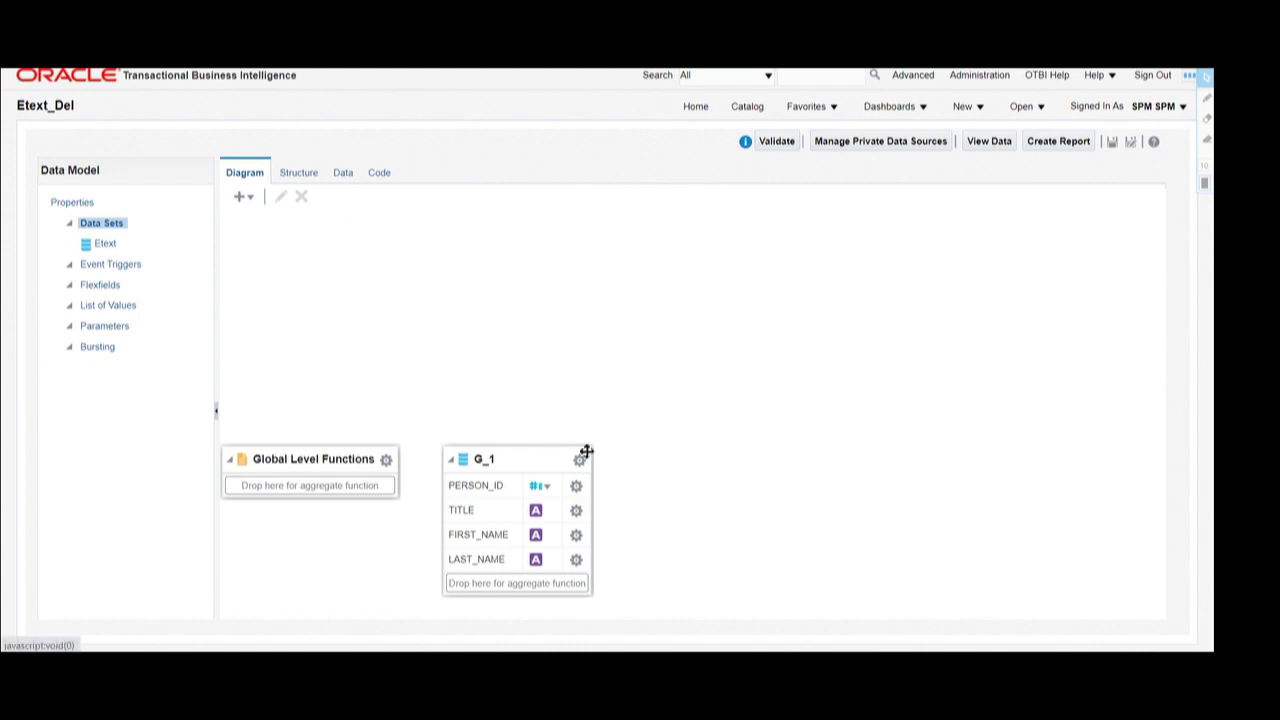
# - Review the SQL query of group G_1's Etext data set and close the editor
pyautogui.click(578, 459)
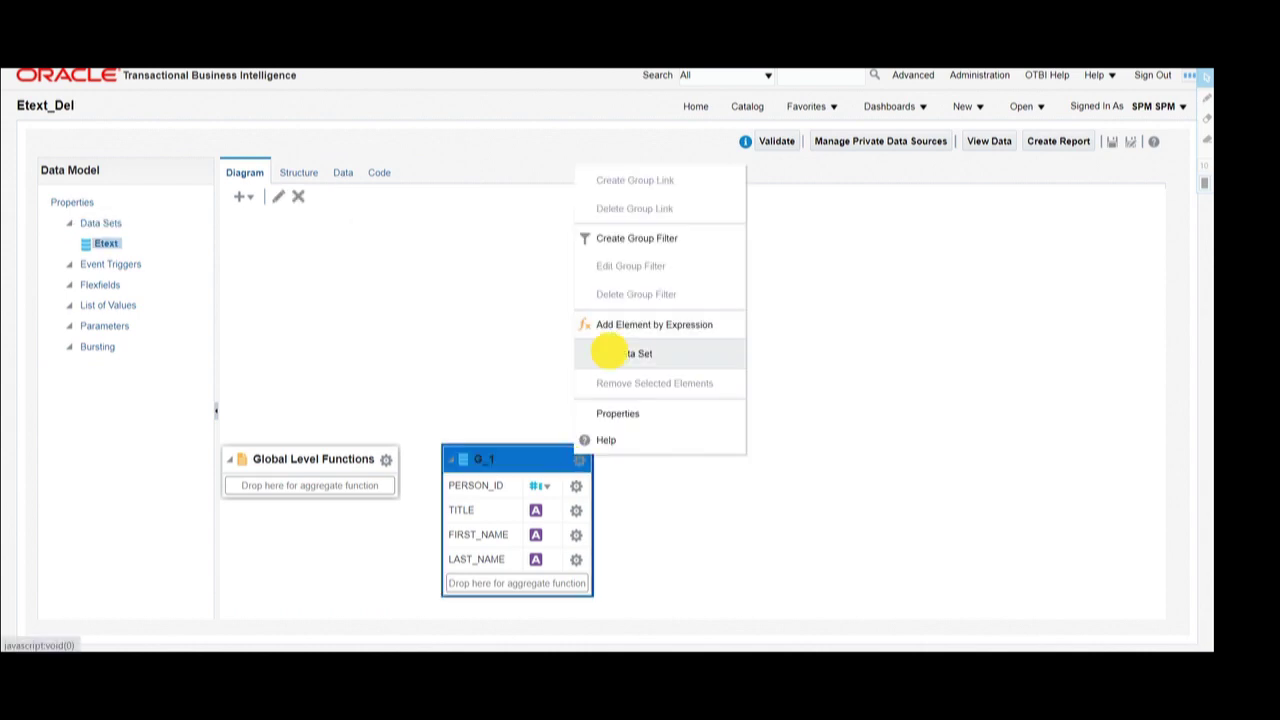
pyautogui.click(610, 355)
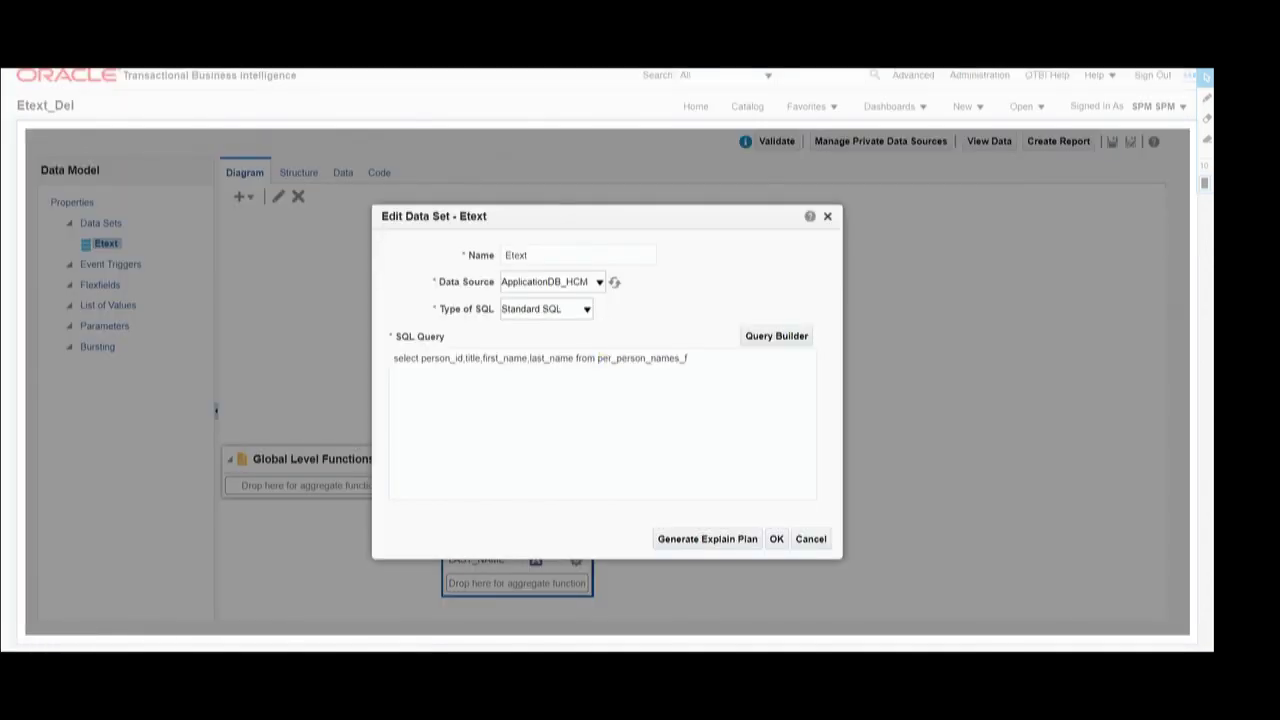
pyautogui.moveTo(690, 358); pyautogui.dragTo(349, 363)
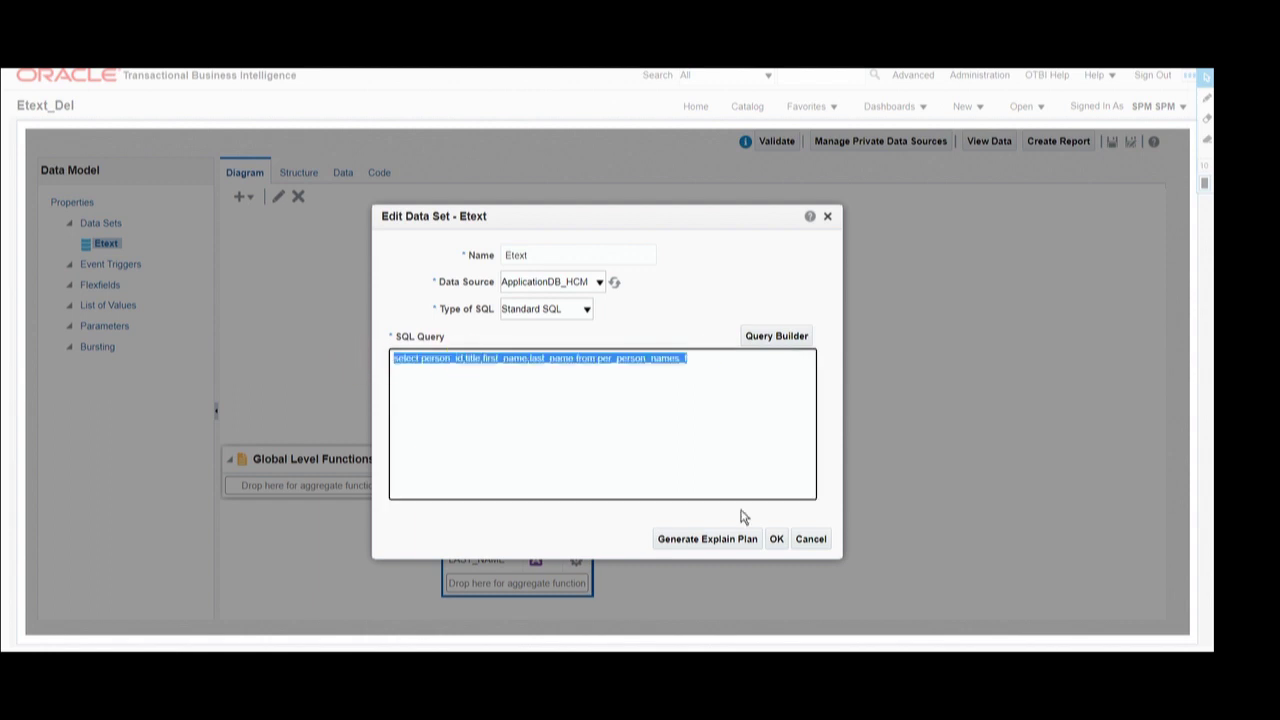
pyautogui.click(774, 543)
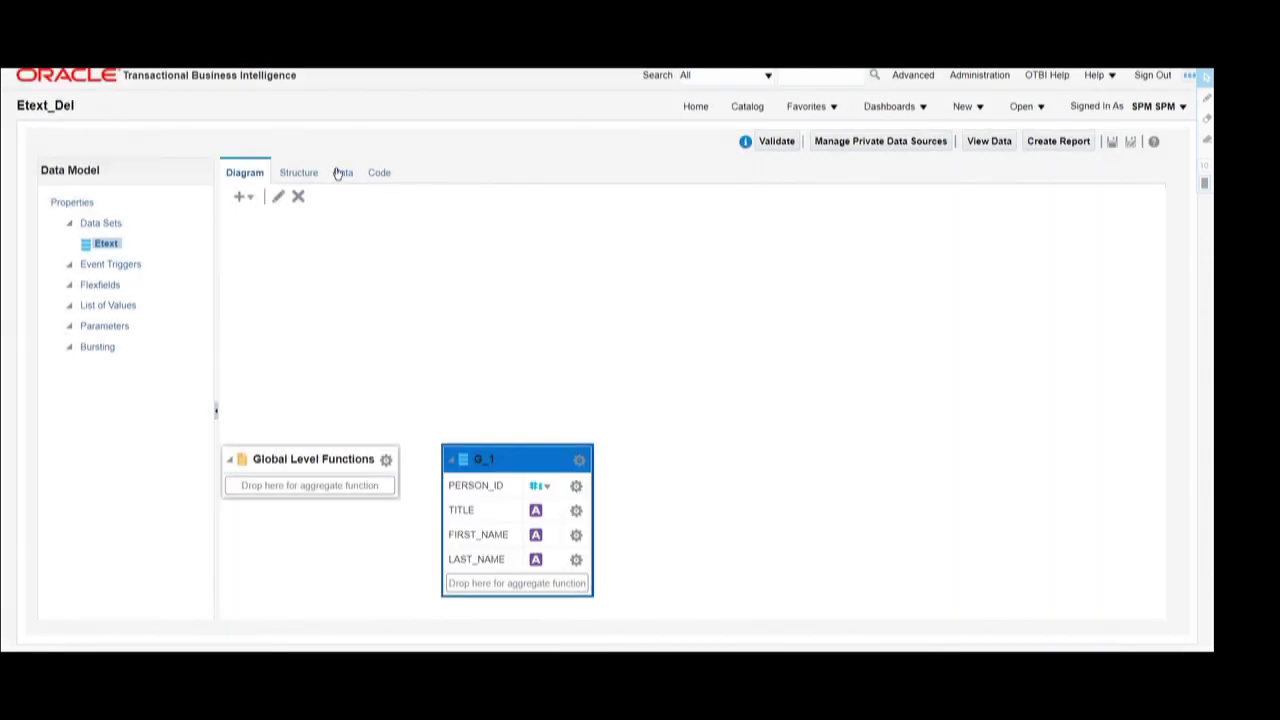
# - Generate sample data on the Data tab and view it as a table, then as a tree
pyautogui.click(340, 172)
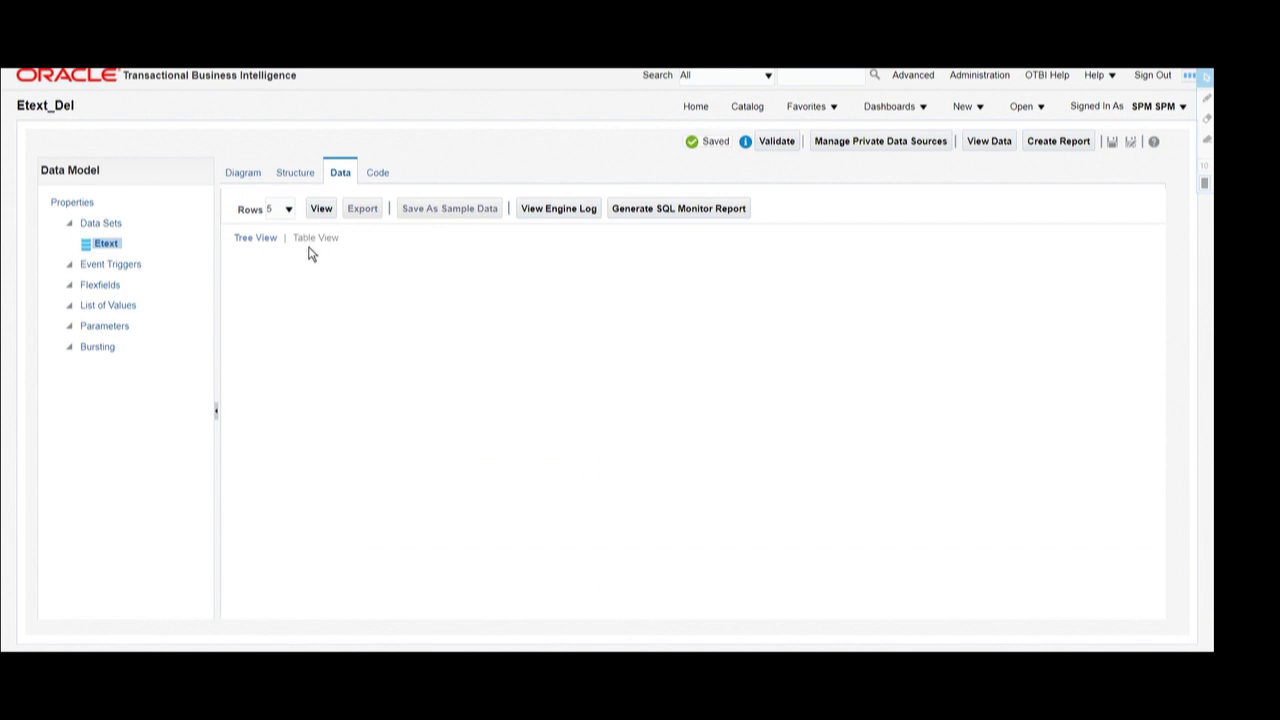
pyautogui.click(320, 208)
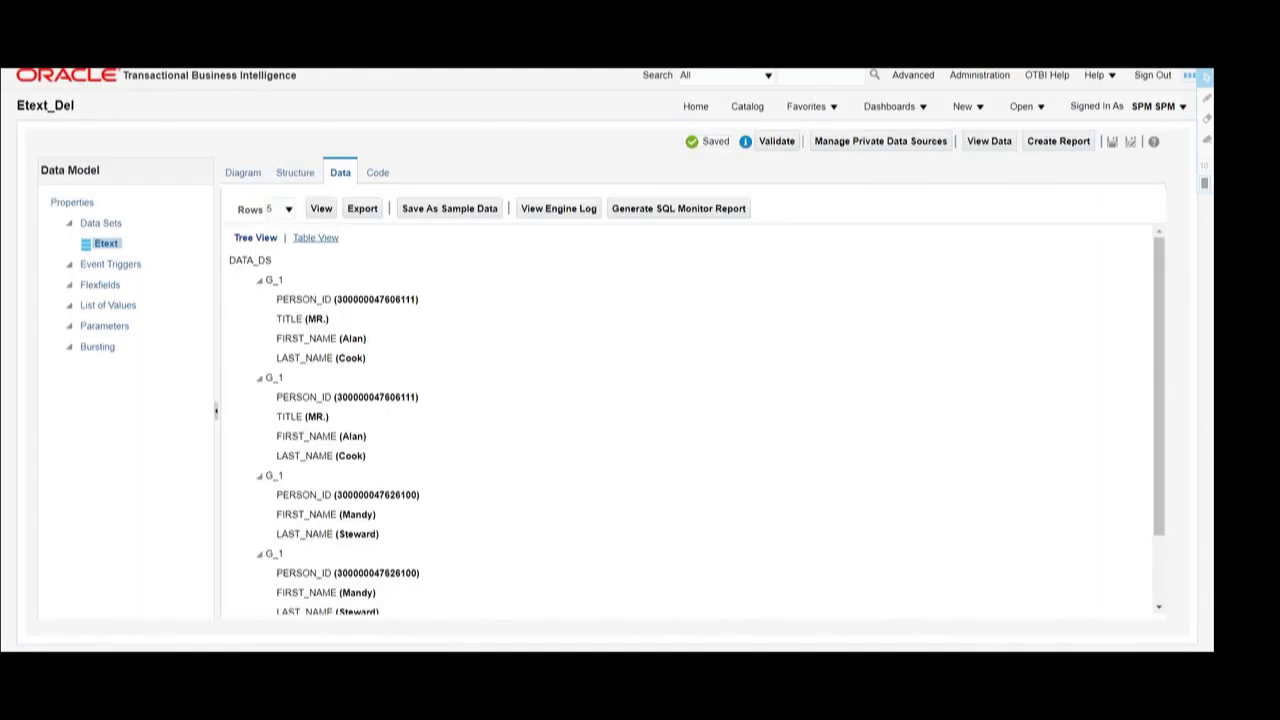
pyautogui.click(315, 237)
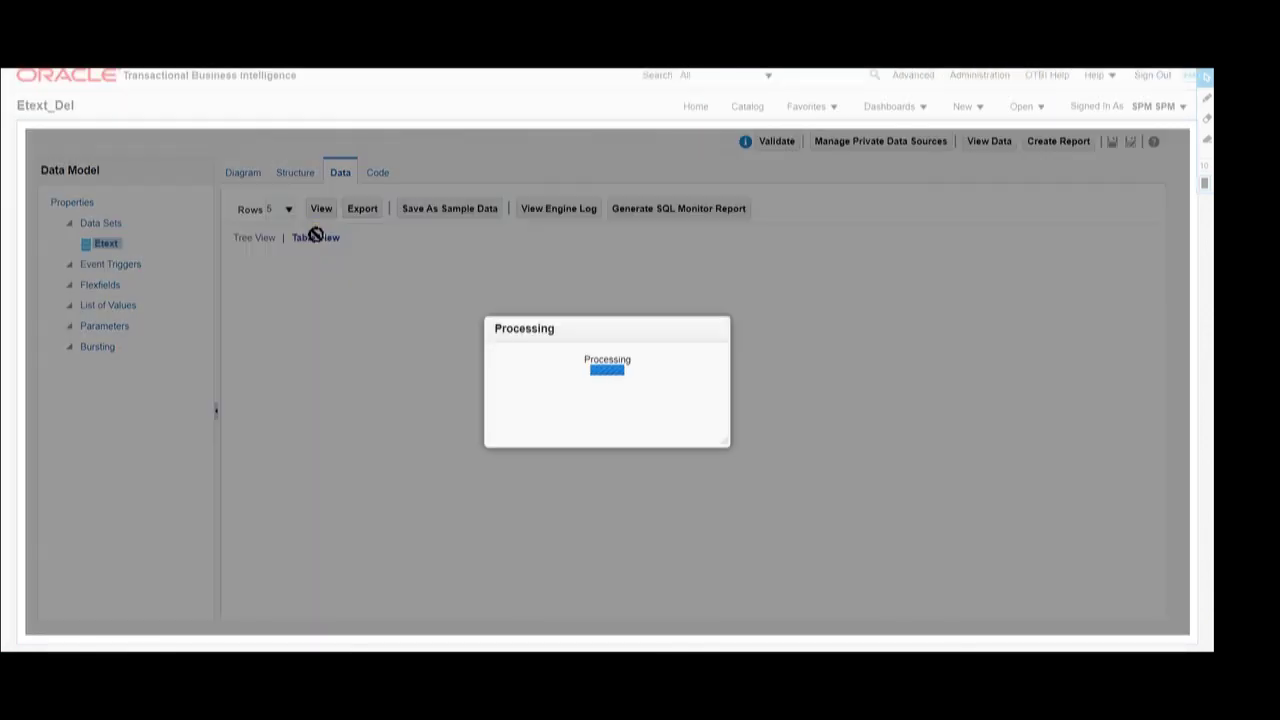
pyautogui.click(262, 238)
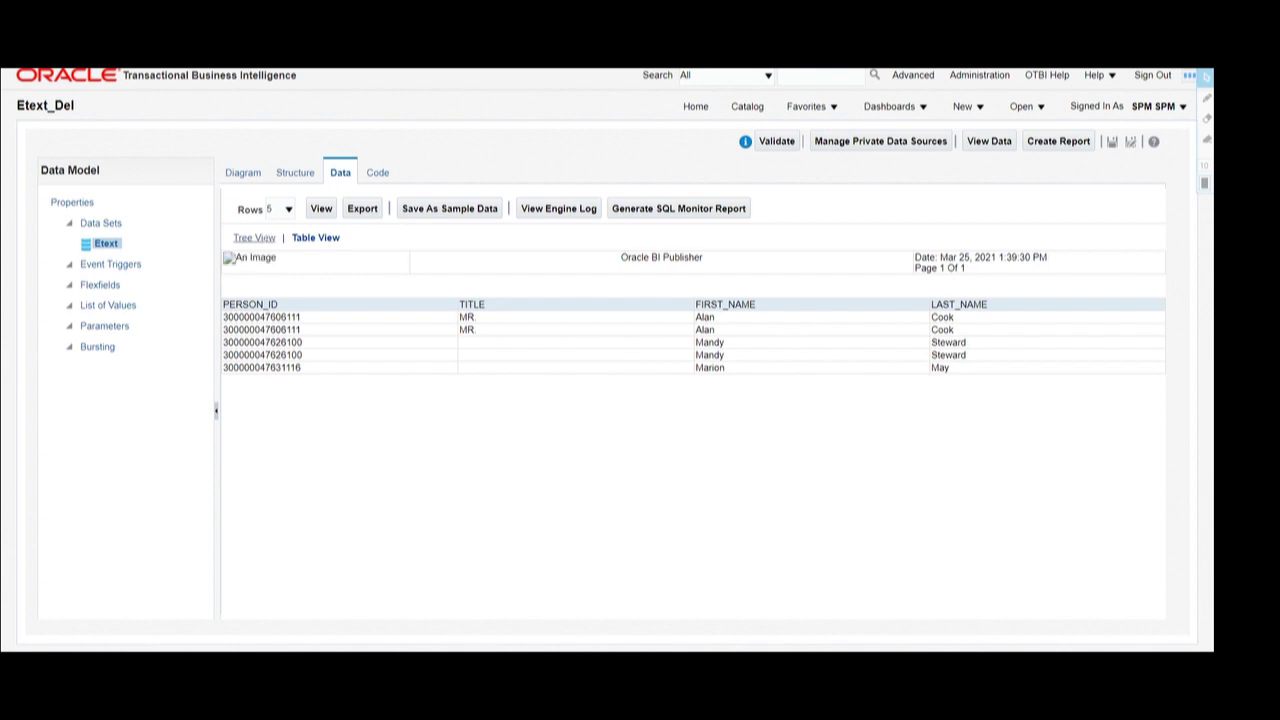
# - Replace 'DATA group' in the first LEVEL row with the root element name DATA_DS
pyautogui.moveTo(271, 261); pyautogui.dragTo(236, 261)
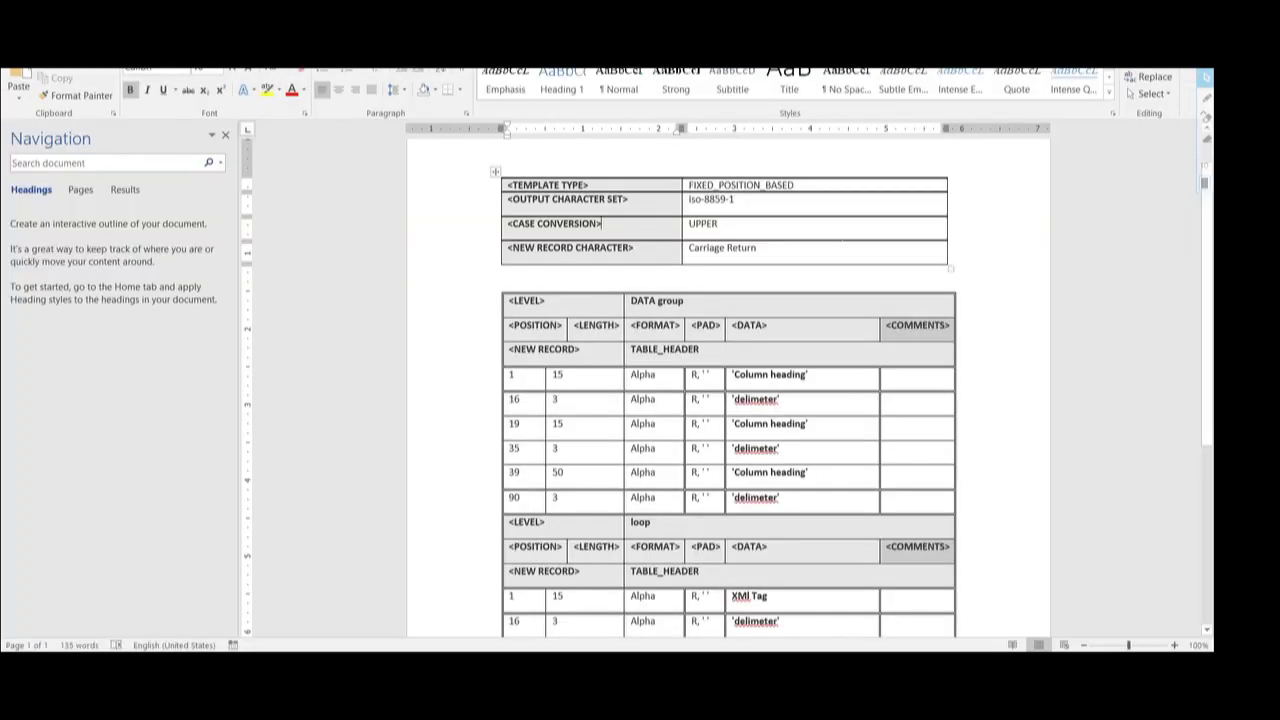
pyautogui.click(666, 300)
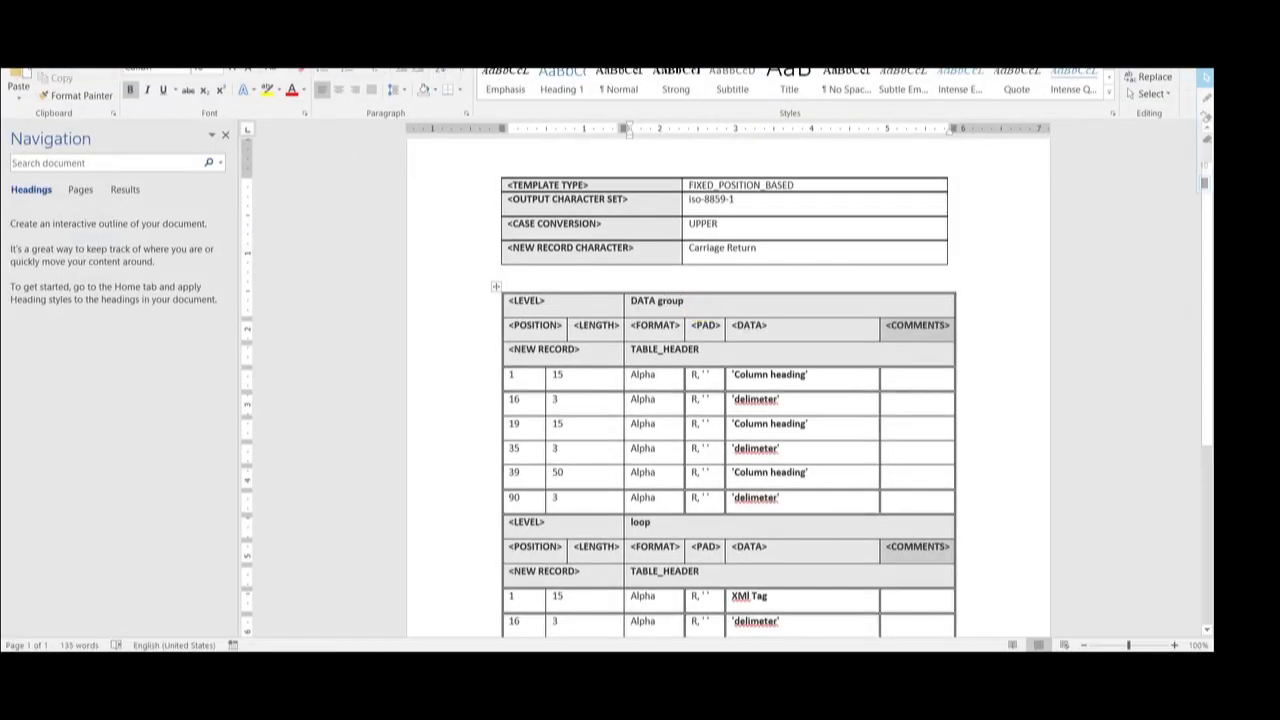
pyautogui.press('BackSpace')
pyautogui.press('BackSpace')
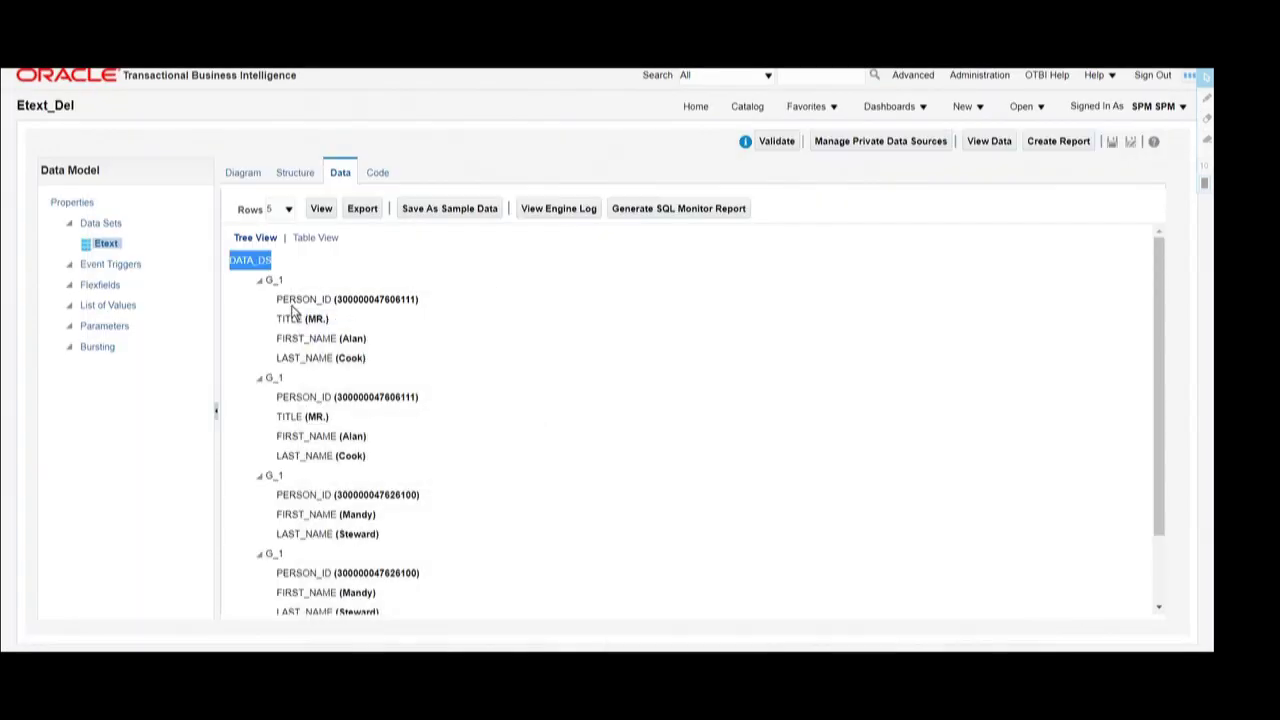
pyautogui.click(292, 302)
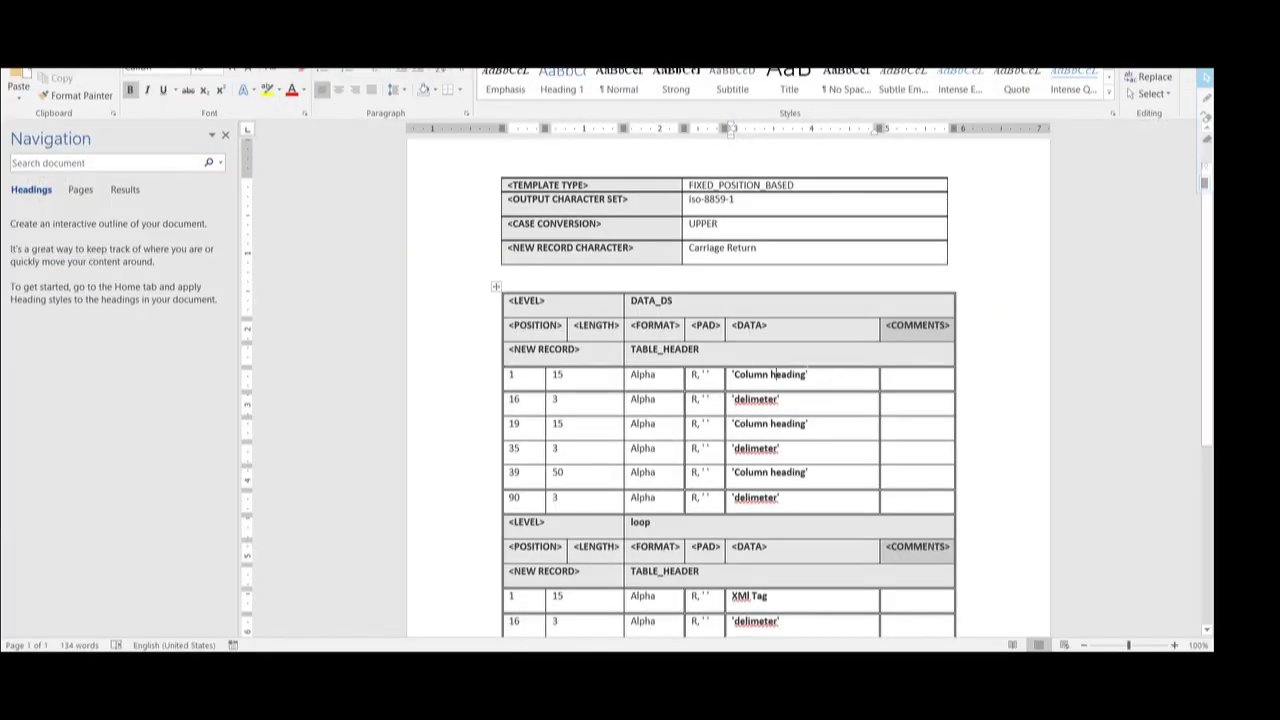
# - Replace the first heading placeholder with 'Person Id' and clear its delimiter placeholder
pyautogui.moveTo(775, 374); pyautogui.dragTo(735, 373)
pyautogui.click(812, 376)
pyautogui.moveTo(812, 376); pyautogui.dragTo(748, 374)
pyautogui.write('Per')
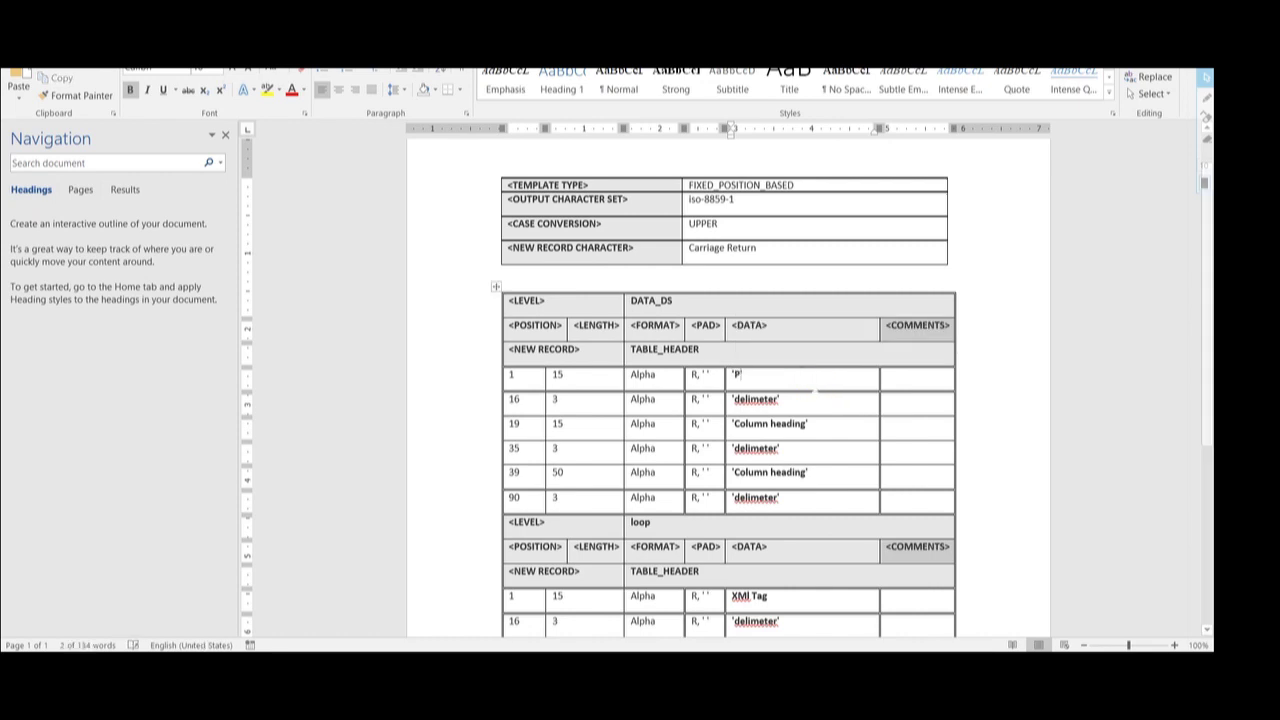
pyautogui.write("son'")
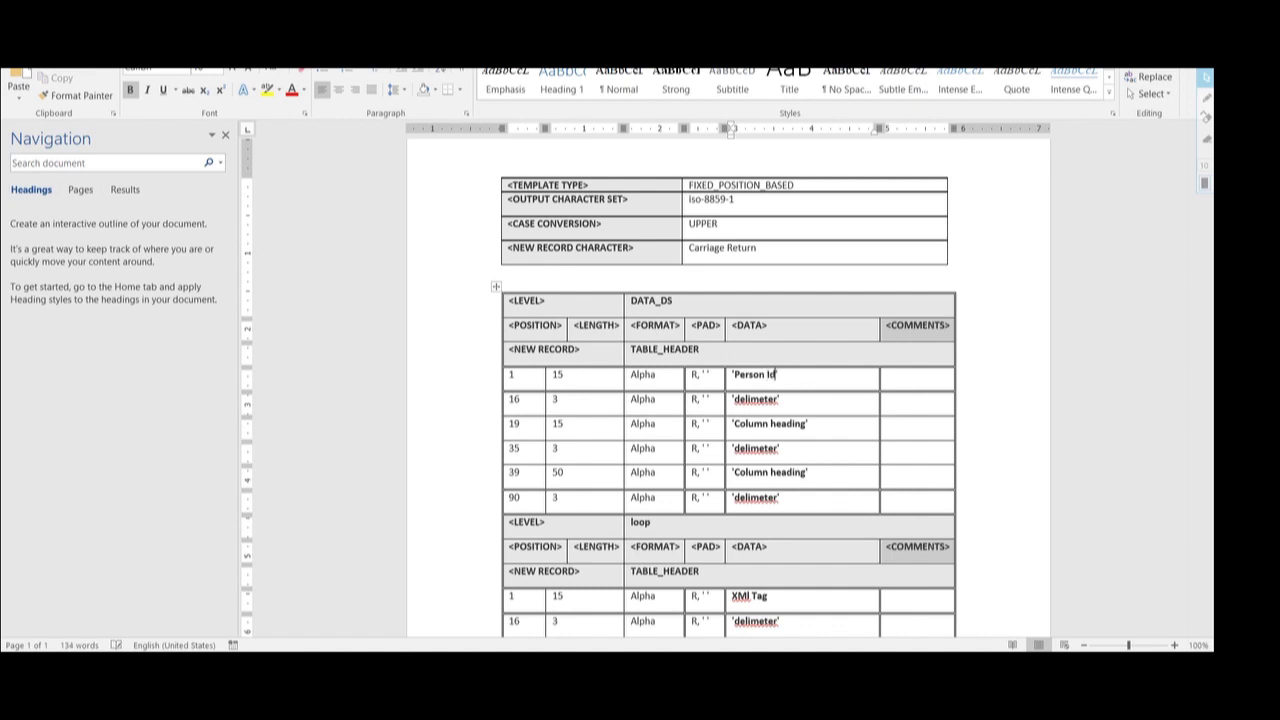
pyautogui.click(778, 399)
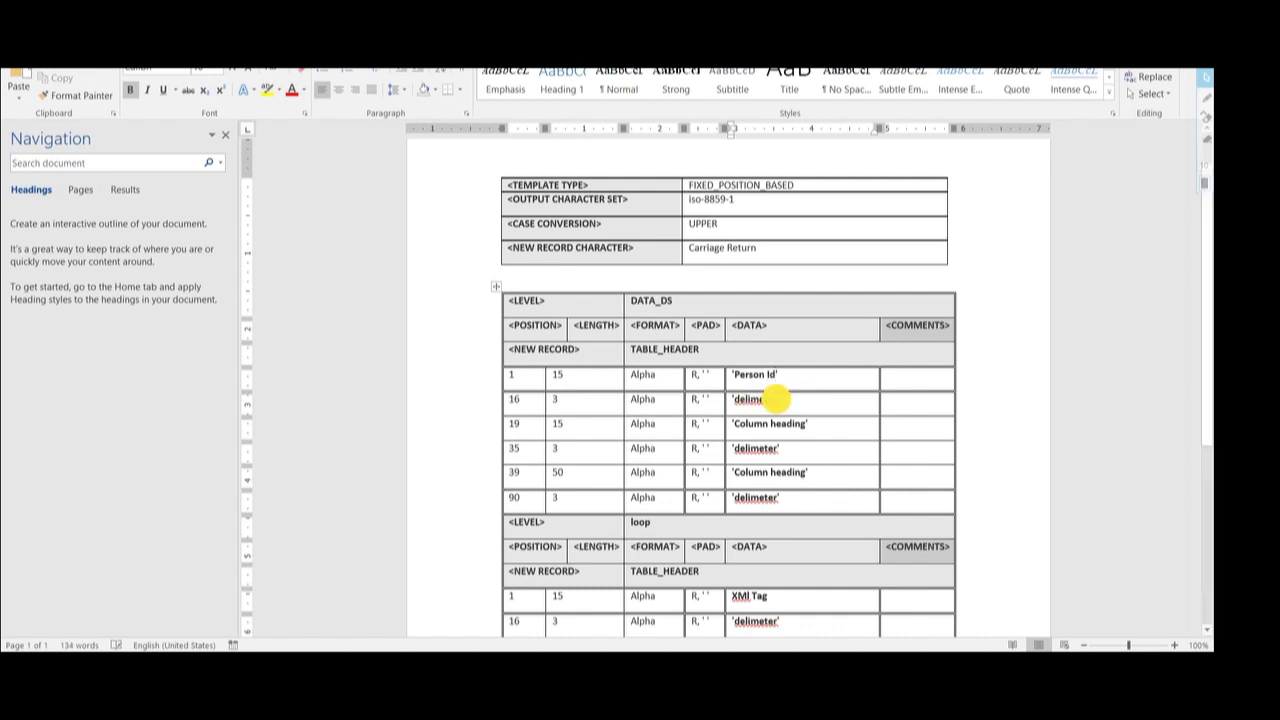
pyautogui.press('BackSpace')
pyautogui.press('BackSpace')
pyautogui.press('BackSpace')
pyautogui.press('BackSpace')
pyautogui.press('BackSpace')
pyautogui.press('BackSpace')
pyautogui.press('BackSpace')
pyautogui.press('BackSpace')
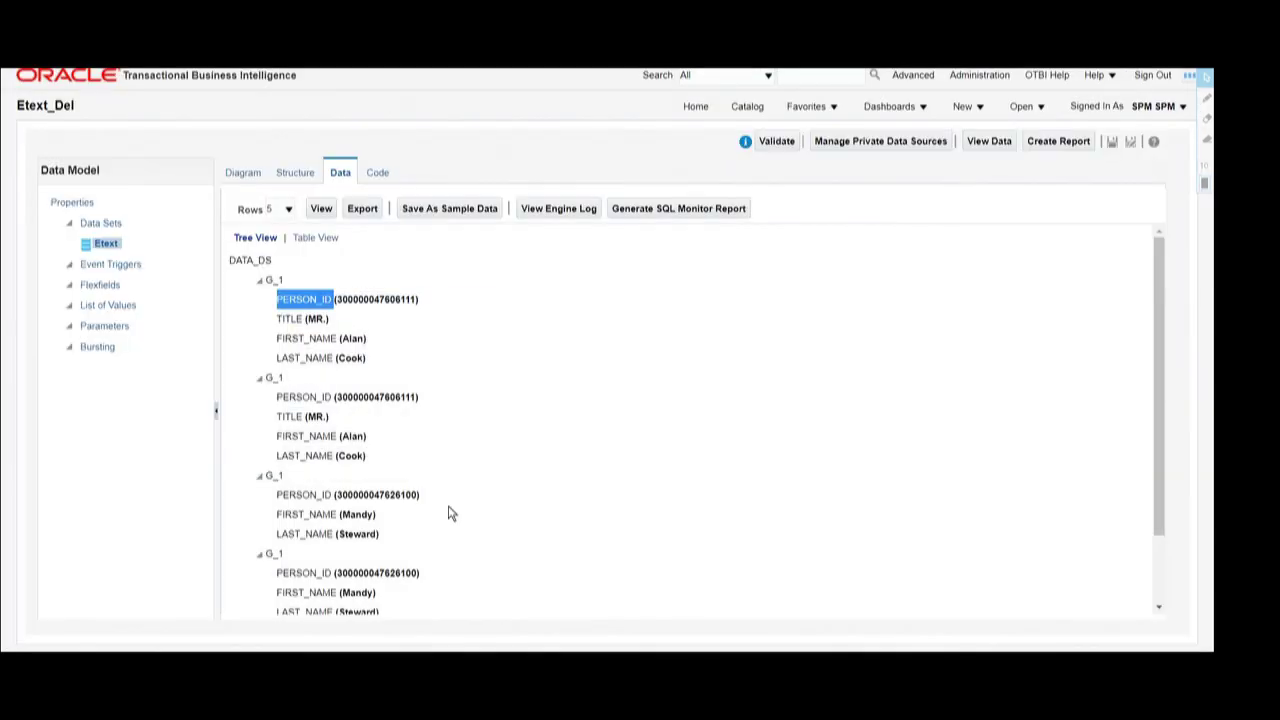
# - Set the second heading to 'Title' and its delimiter to '|'
pyautogui.doubleClick(290, 318)
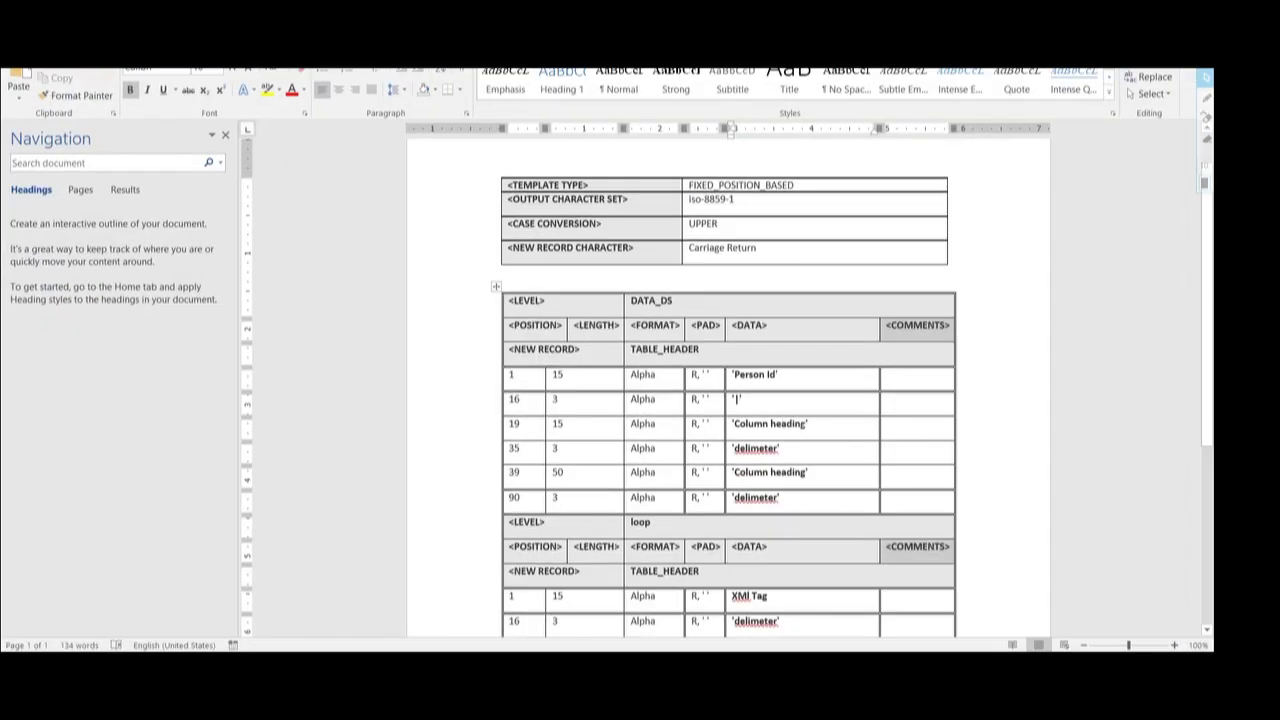
pyautogui.moveTo(808, 423); pyautogui.dragTo(735, 427)
pyautogui.click(836, 420)
pyautogui.press('BackSpace')
pyautogui.press('BackSpace')
pyautogui.press('BackSpace')
pyautogui.press('BackSpace')
pyautogui.press('BackSpace')
pyautogui.press('BackSpace')
pyautogui.press('BackSpace')
pyautogui.press('BackSpace')
pyautogui.press('BackSpace')
pyautogui.press('BackSpace')
pyautogui.press('BackSpace')
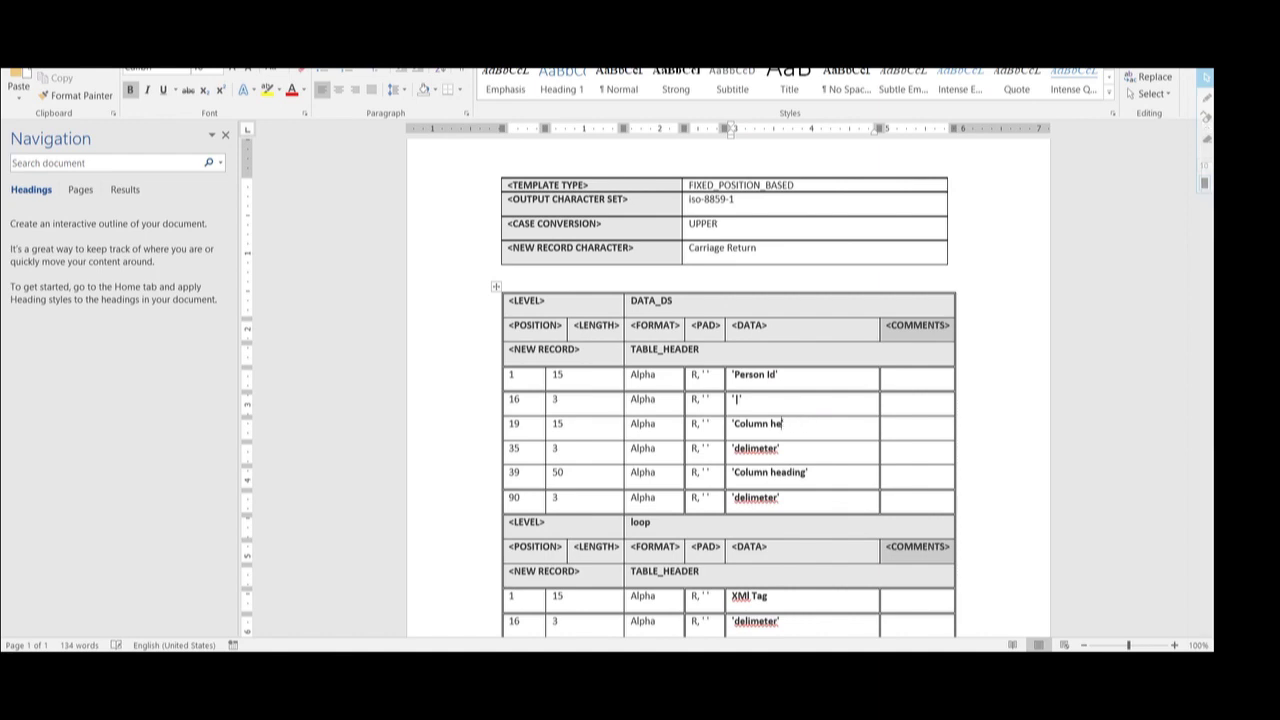
pyautogui.press('BackSpace')
pyautogui.press('BackSpace')
pyautogui.write("Title'")
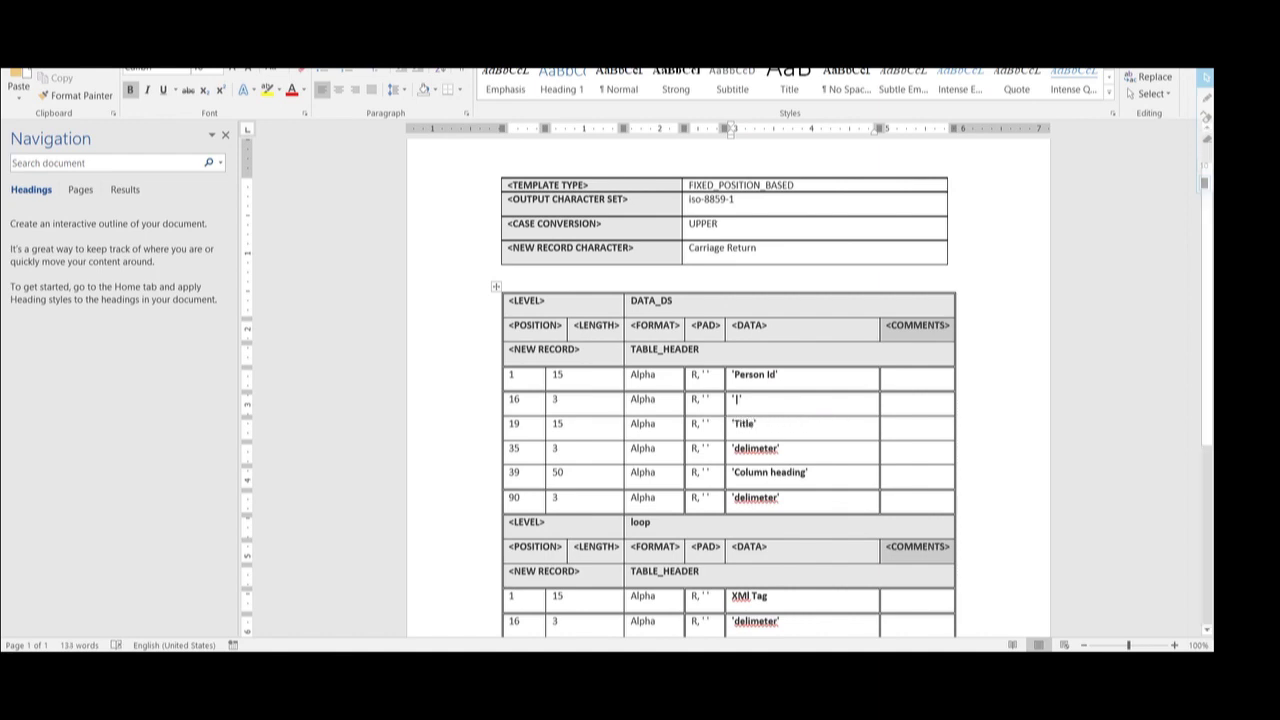
pyautogui.click(771, 449)
pyautogui.press('BackSpace')
pyautogui.press('BackSpace')
pyautogui.press('BackSpace')
pyautogui.press('BackSpace')
pyautogui.press('BackSpace')
pyautogui.press('BackSpace')
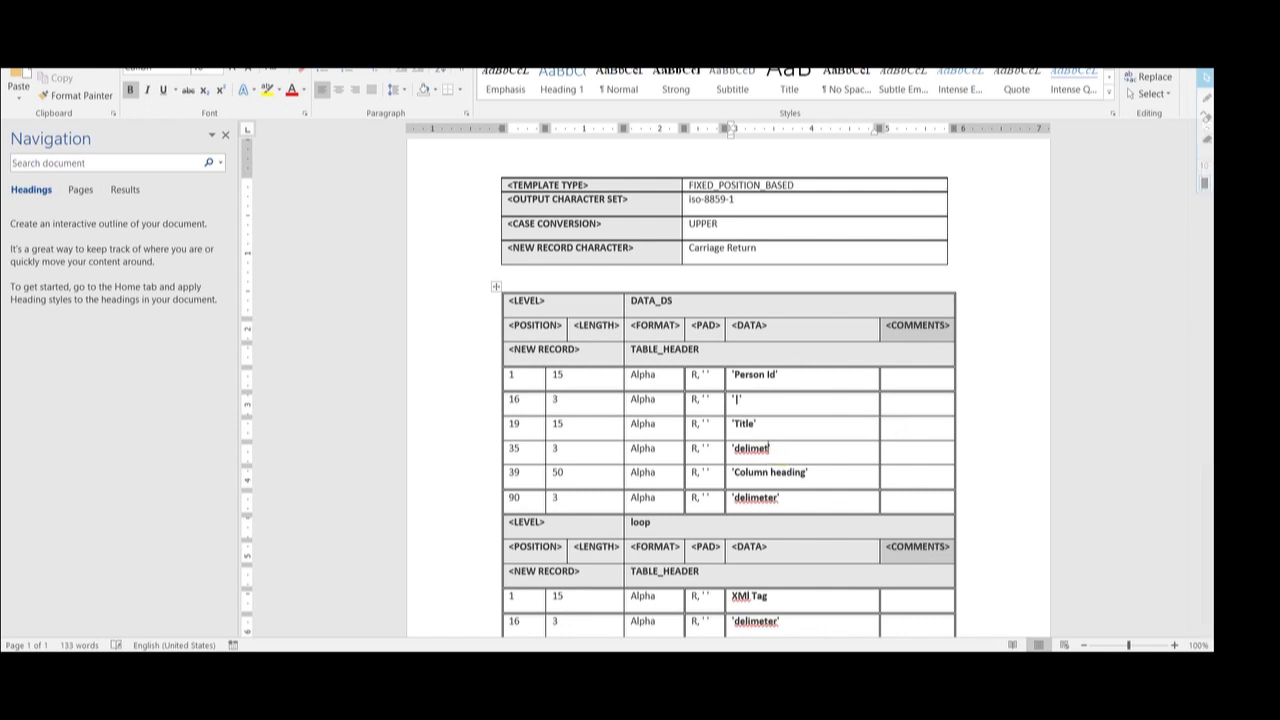
pyautogui.press('BackSpace')
pyautogui.press('BackSpace')
pyautogui.press('BackSpace')
pyautogui.press('BackSpace')
pyautogui.press('BackSpace')
pyautogui.write('|')
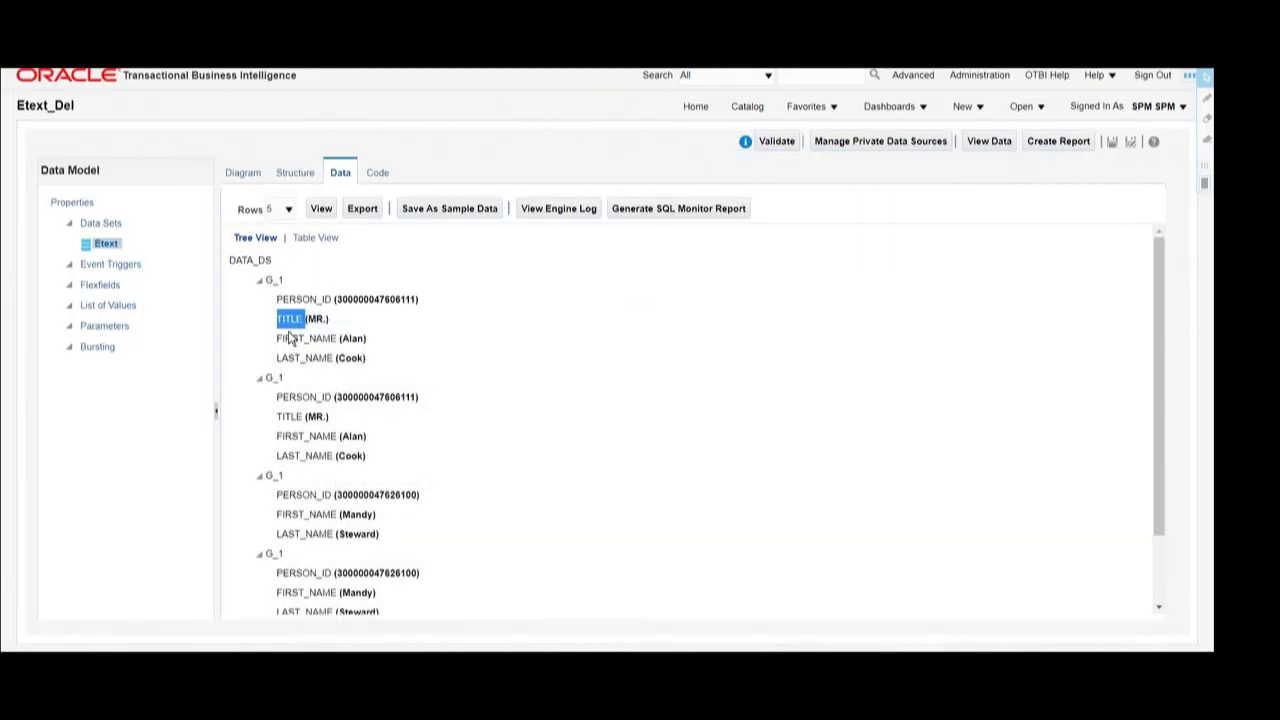
# - Enter 'First Name' in row 39's data cell and replace row 90's 'delimeter' text
pyautogui.doubleClick(288, 338)
pyautogui.hotkey('alt', 'Tab')
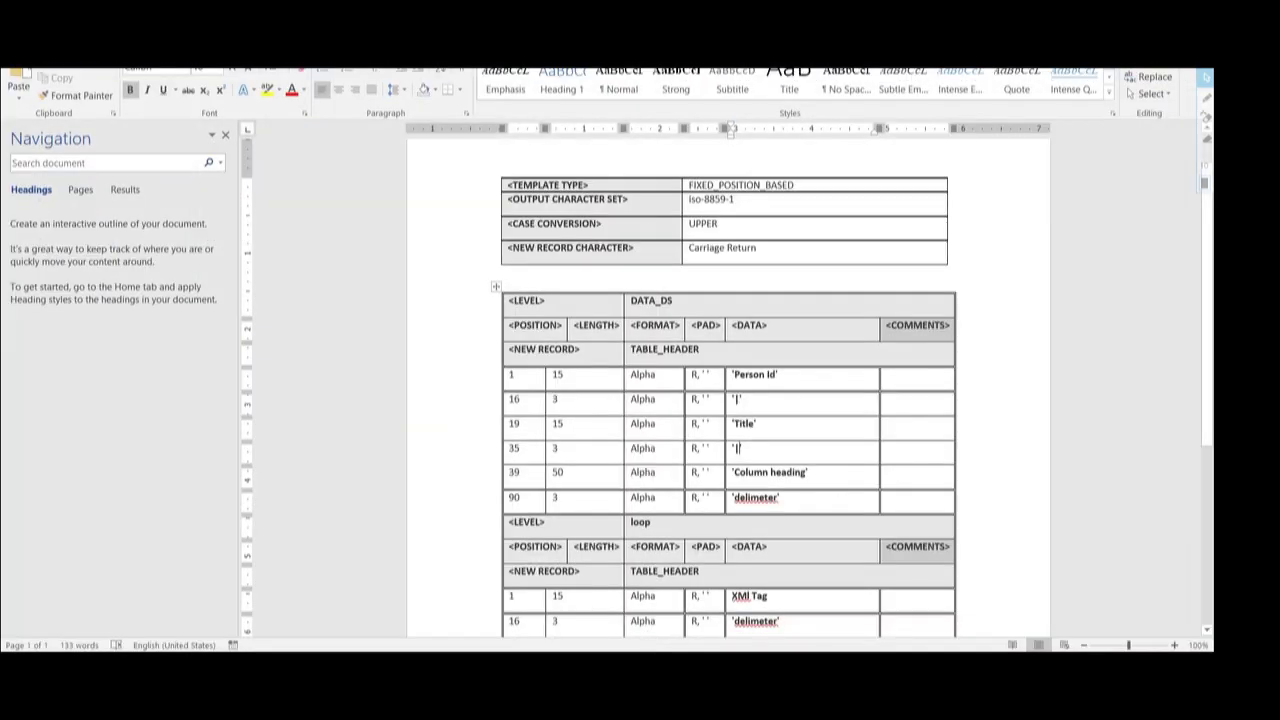
pyautogui.click(806, 472)
pyautogui.press('BackSpace')
pyautogui.press('BackSpace')
pyautogui.press('BackSpace')
pyautogui.press('BackSpace')
pyautogui.press('BackSpace')
pyautogui.press('BackSpace')
pyautogui.press('BackSpace')
pyautogui.press('BackSpace')
pyautogui.press('BackSpace')
pyautogui.press('BackSpace')
pyautogui.press('BackSpace')
pyautogui.press('BackSpace')
pyautogui.press('BackSpace')
pyautogui.press('BackSpace')
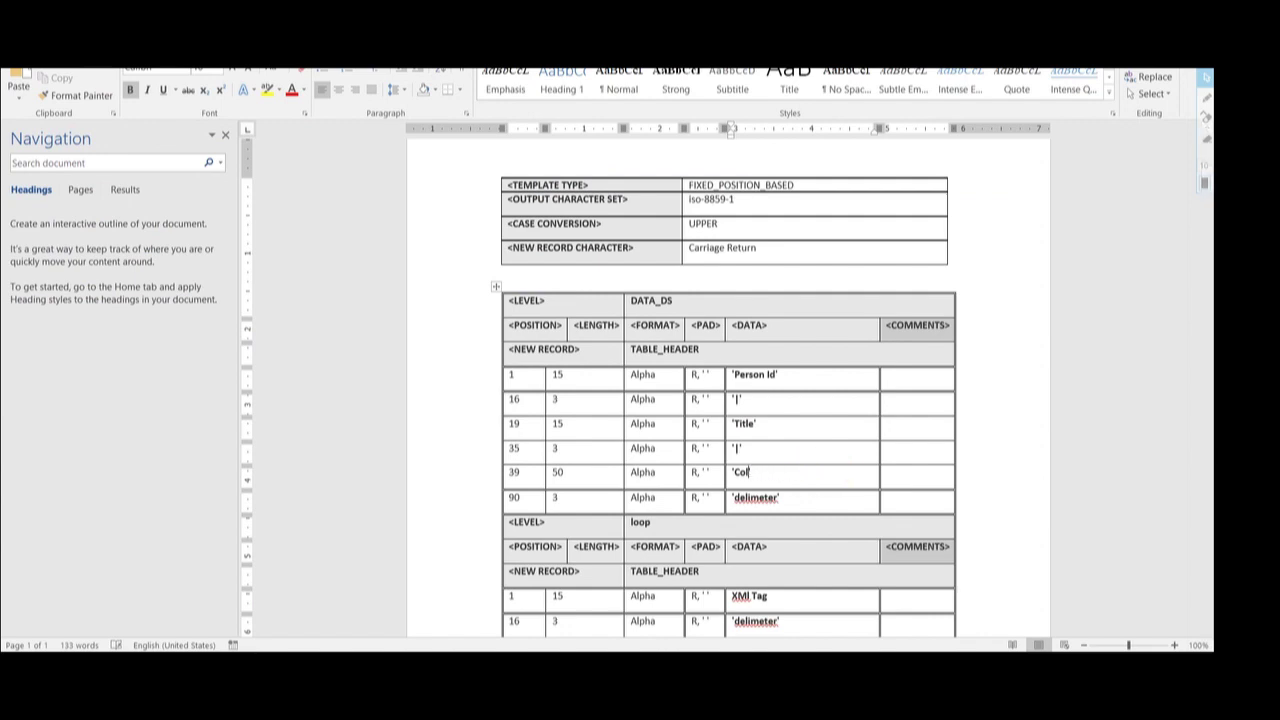
pyautogui.write("First Name'")
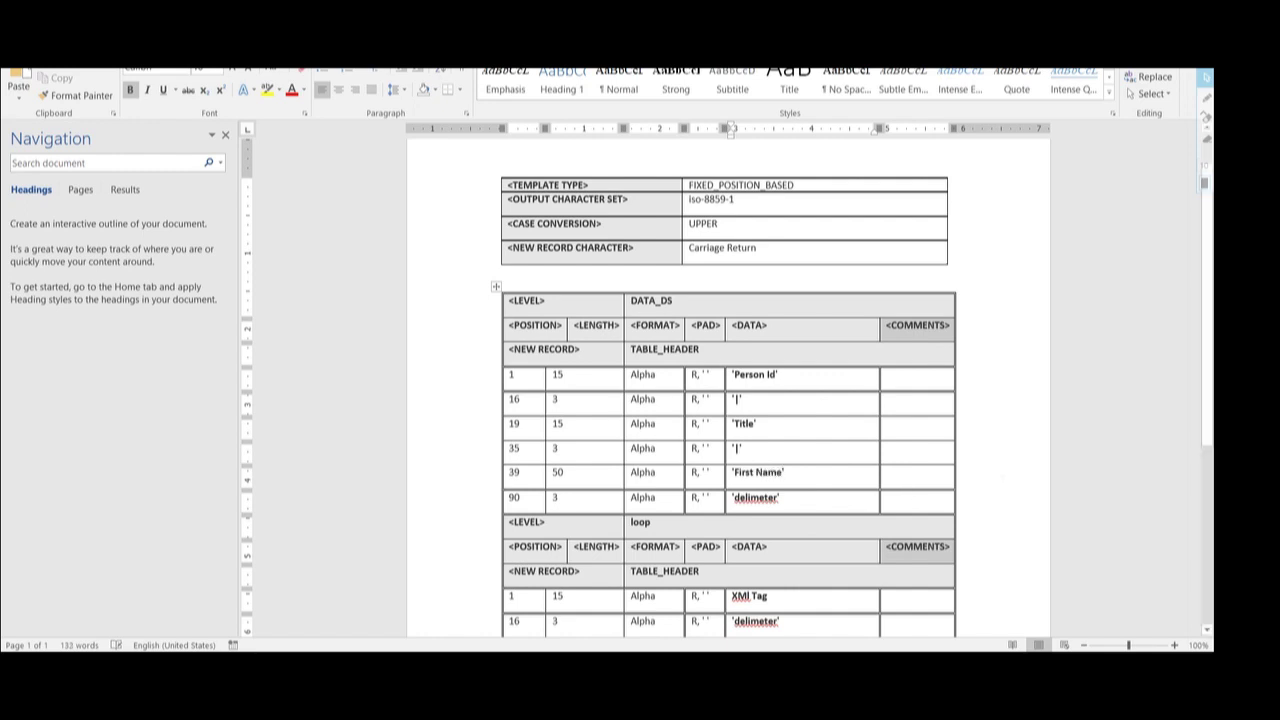
pyautogui.click(779, 497)
pyautogui.press('BackSpace')
pyautogui.press('BackSpace')
pyautogui.press('BackSpace')
pyautogui.press('BackSpace')
pyautogui.press('BackSpace')
pyautogui.press('BackSpace')
pyautogui.press('BackSpace')
pyautogui.press('BackSpace')
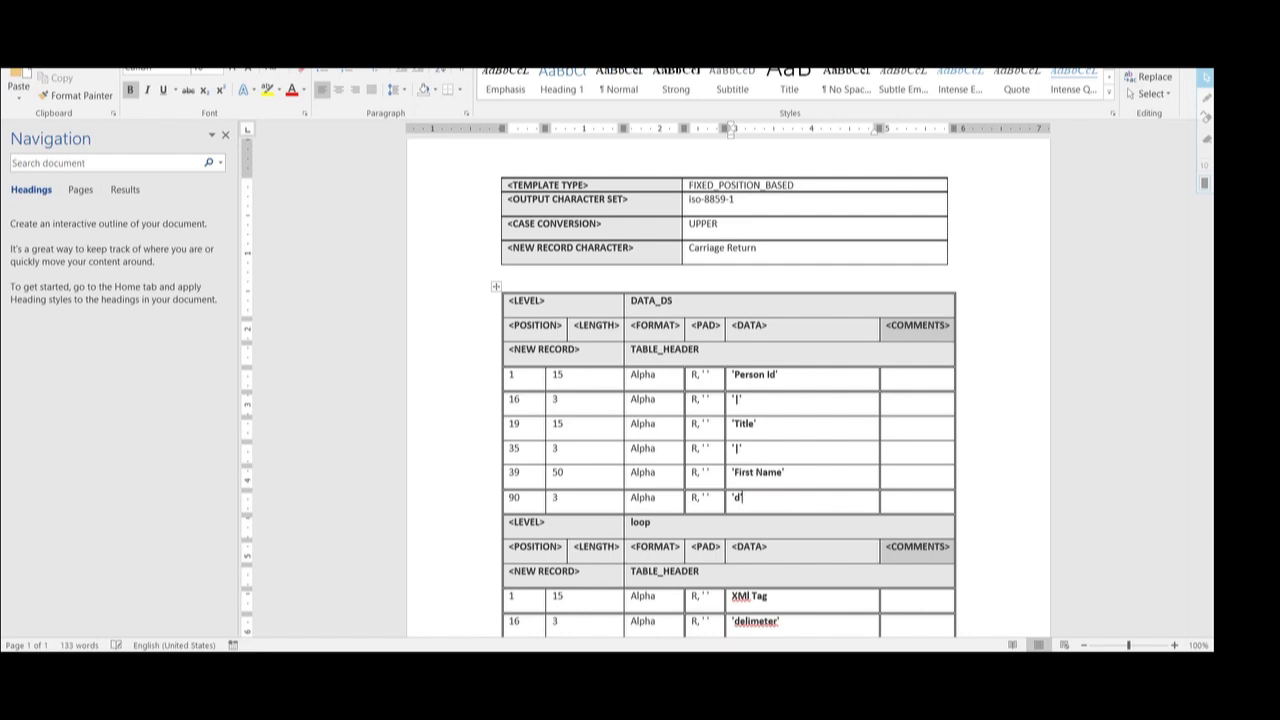
pyautogui.click(771, 500)
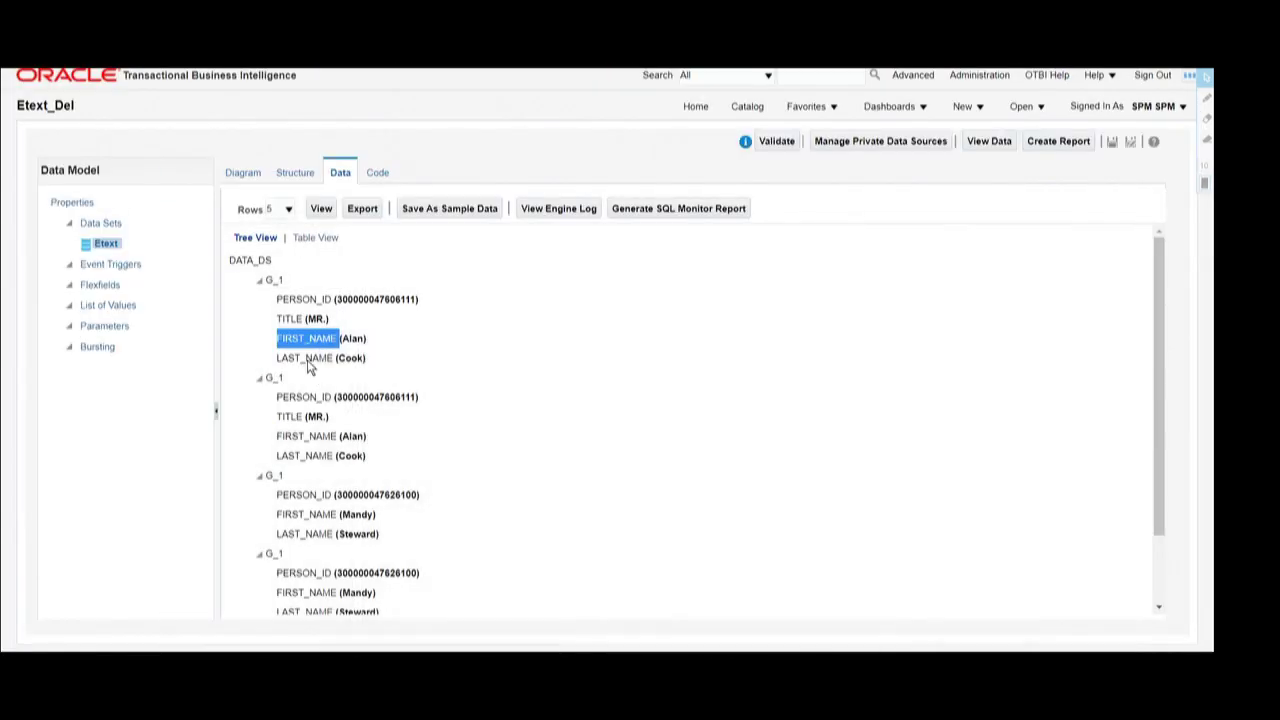
pyautogui.doubleClick(305, 357)
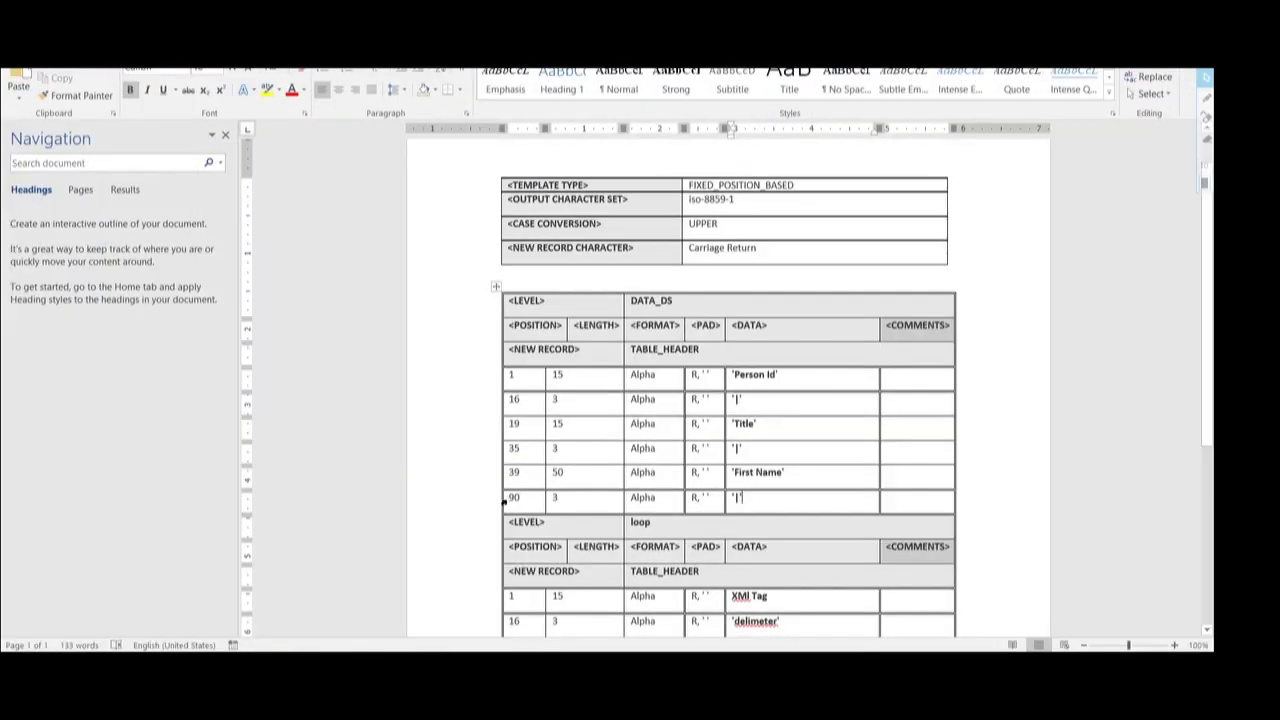
pyautogui.moveTo(571, 491); pyautogui.dragTo(912, 500)
# - Insert a row below position 90 with position 94, length 20 and format Alpha
pyautogui.rightClick(912, 500)
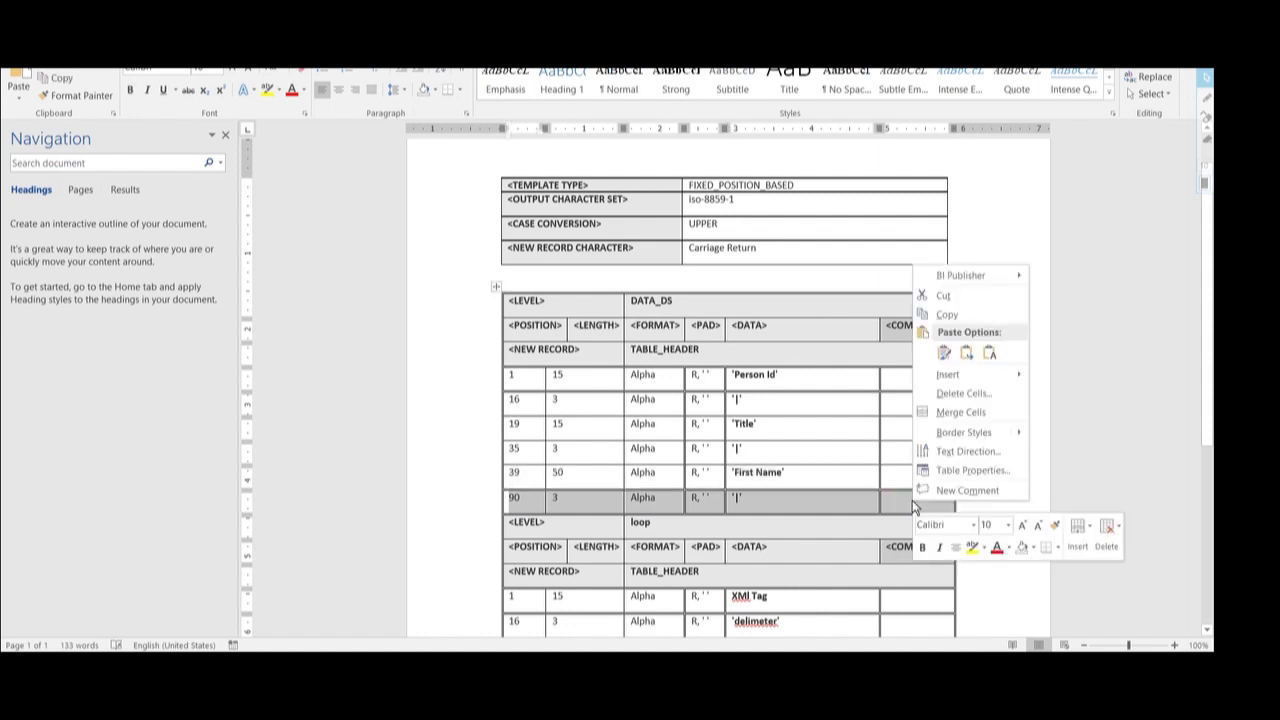
pyautogui.moveTo(970, 383)
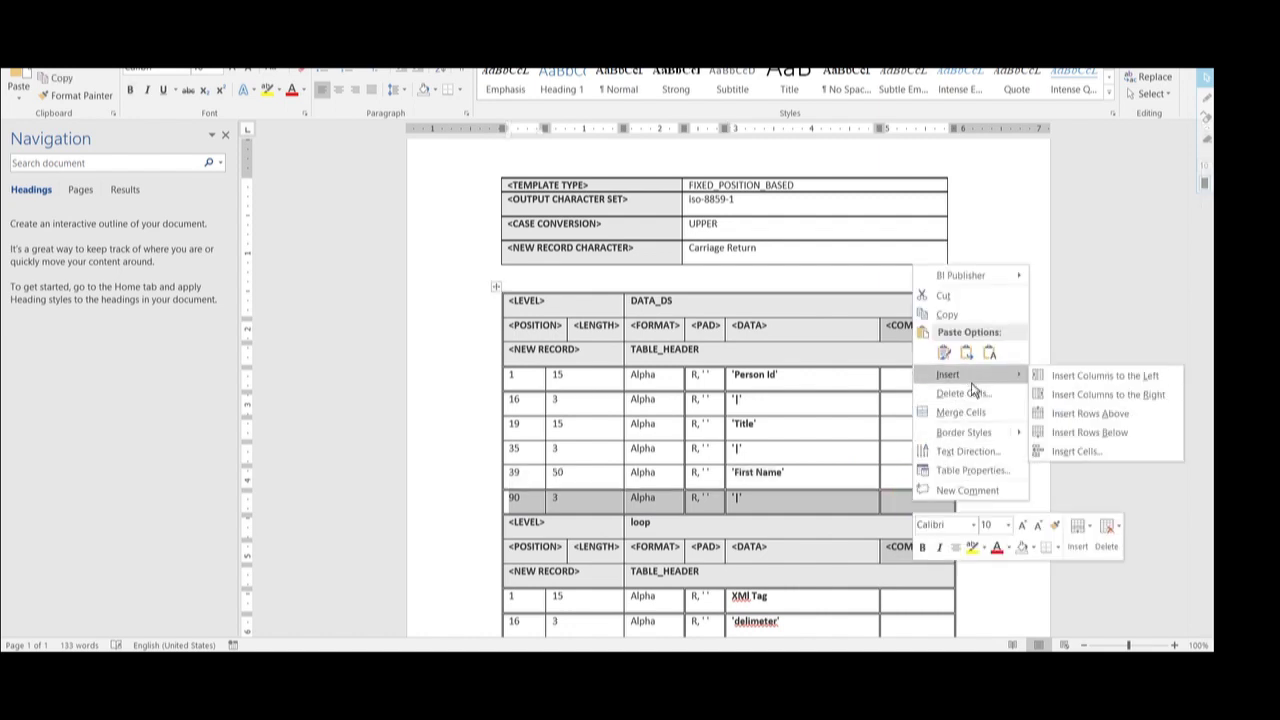
pyautogui.click(1089, 432)
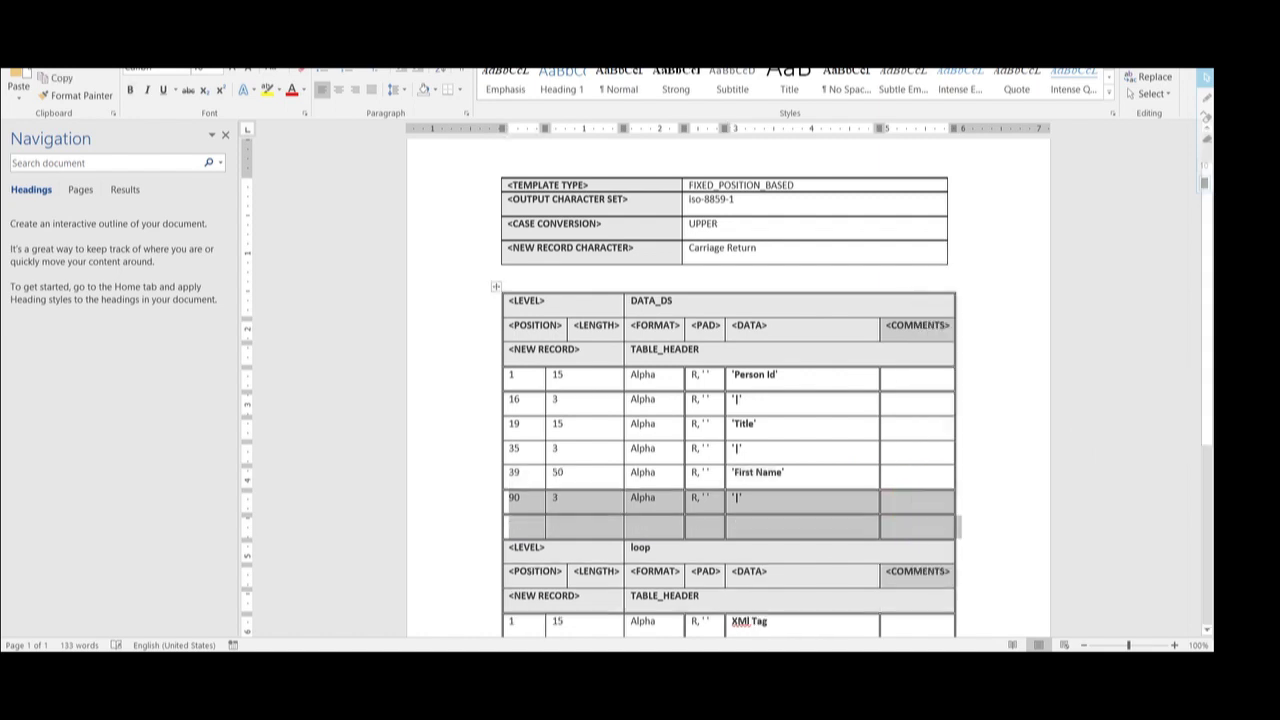
pyautogui.click(527, 530)
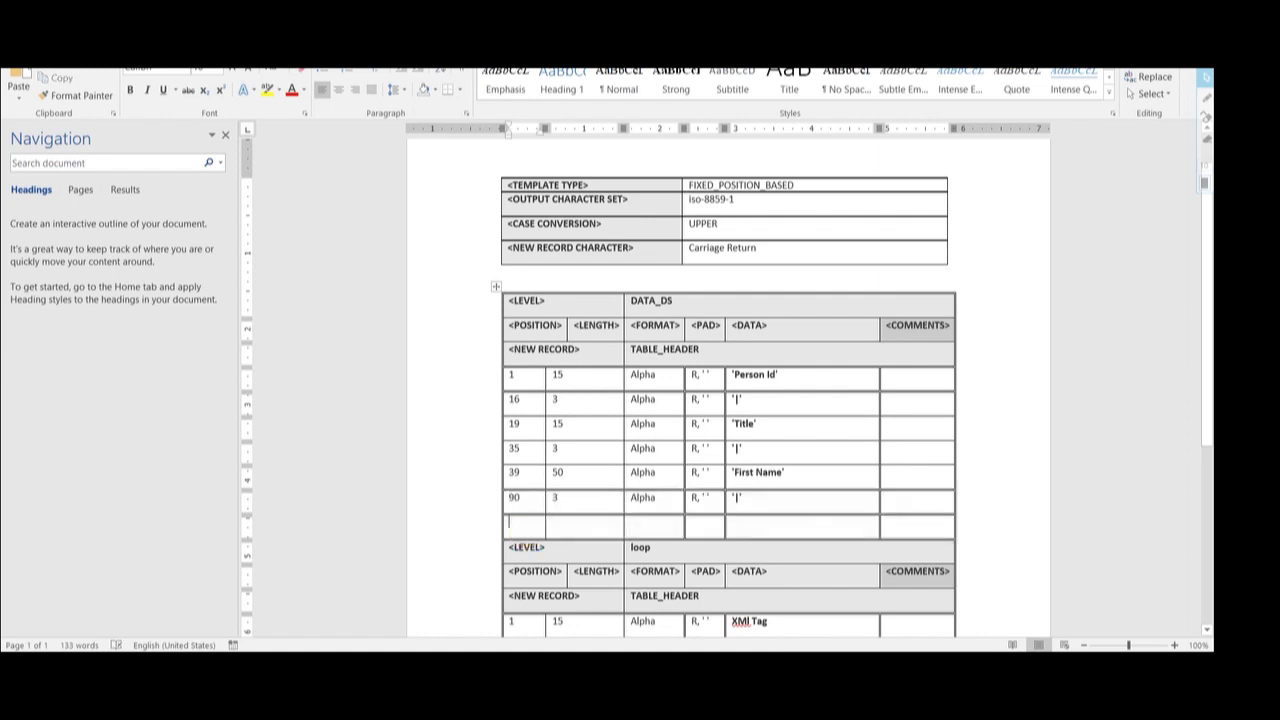
pyautogui.write('94')
pyautogui.press('Tab')
pyautogui.write('2')
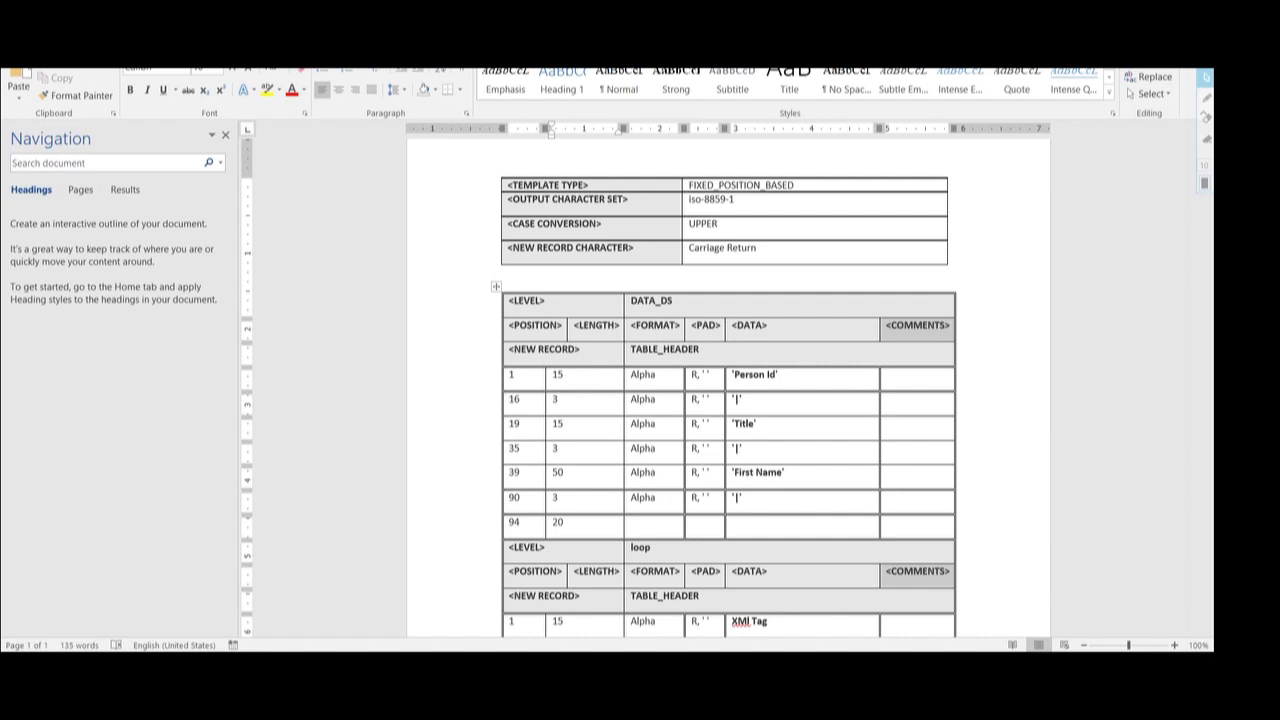
pyautogui.click(660, 522)
pyautogui.write('Alpha')
pyautogui.press('Tab')
pyautogui.write("R,''")
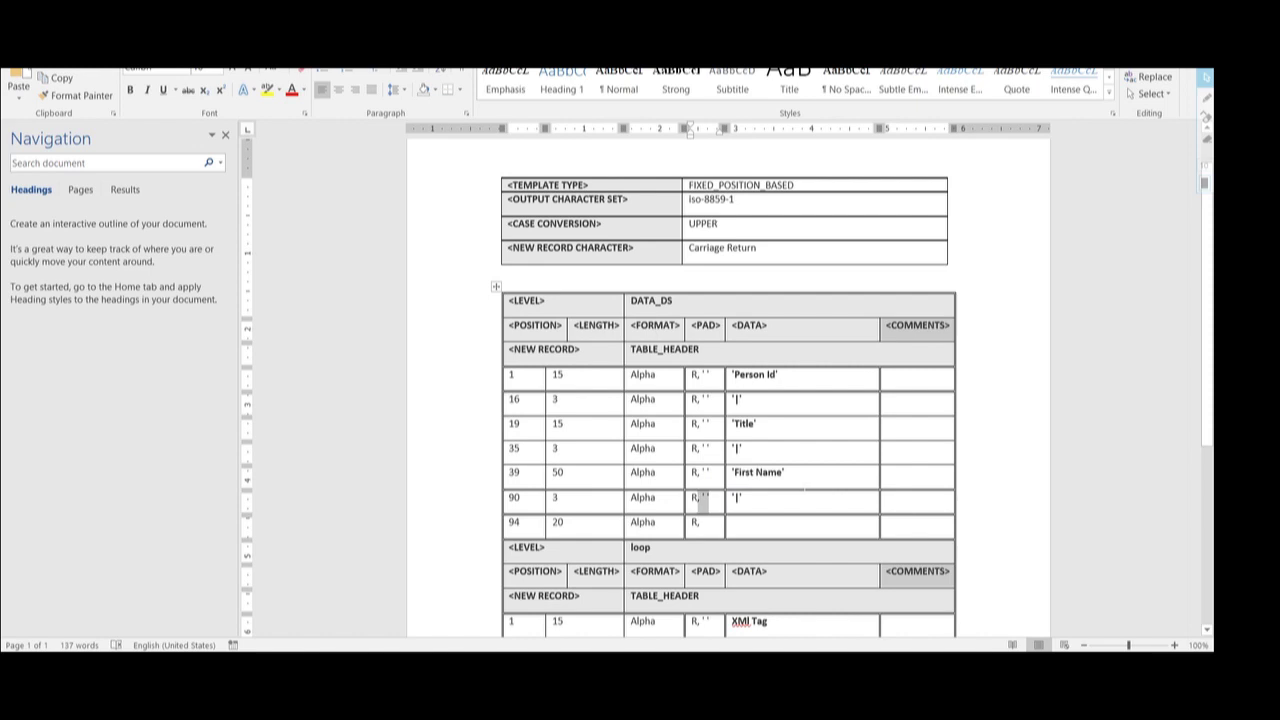
# - Give row 94 the padding R, ' ' and the data 'Last Name'
pyautogui.moveTo(698, 497); pyautogui.dragTo(708, 497)
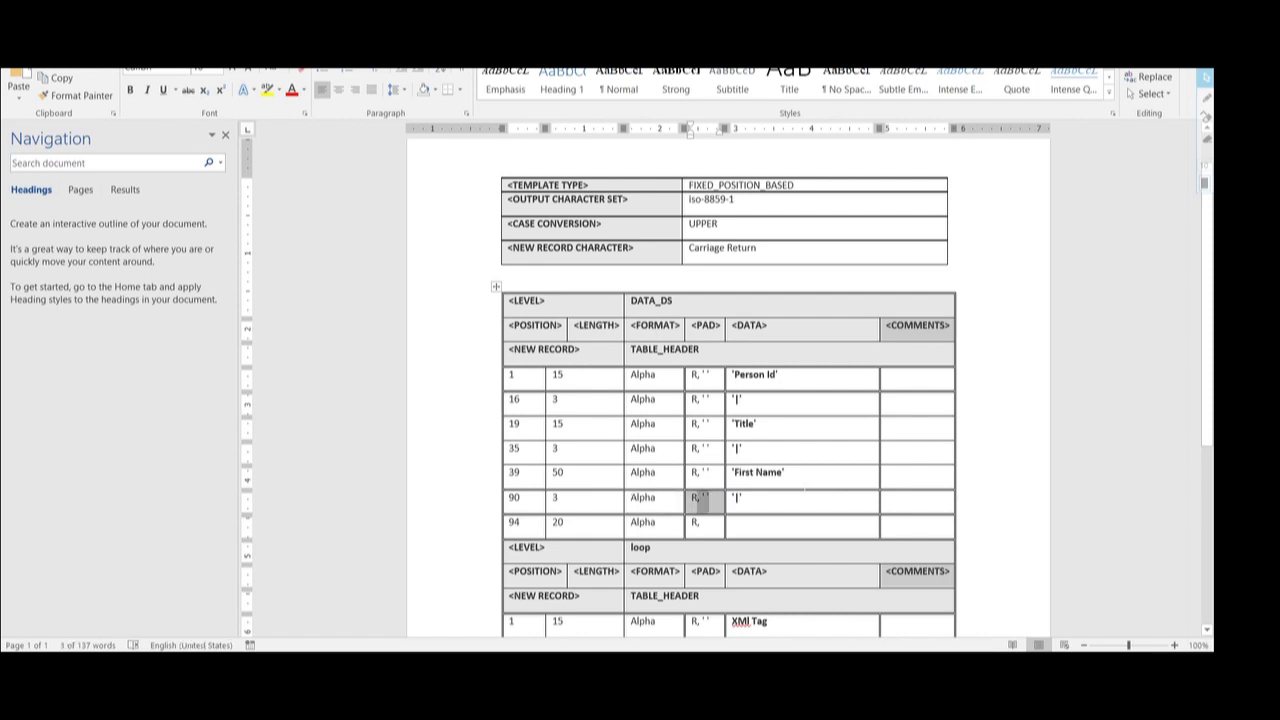
pyautogui.click(686, 510)
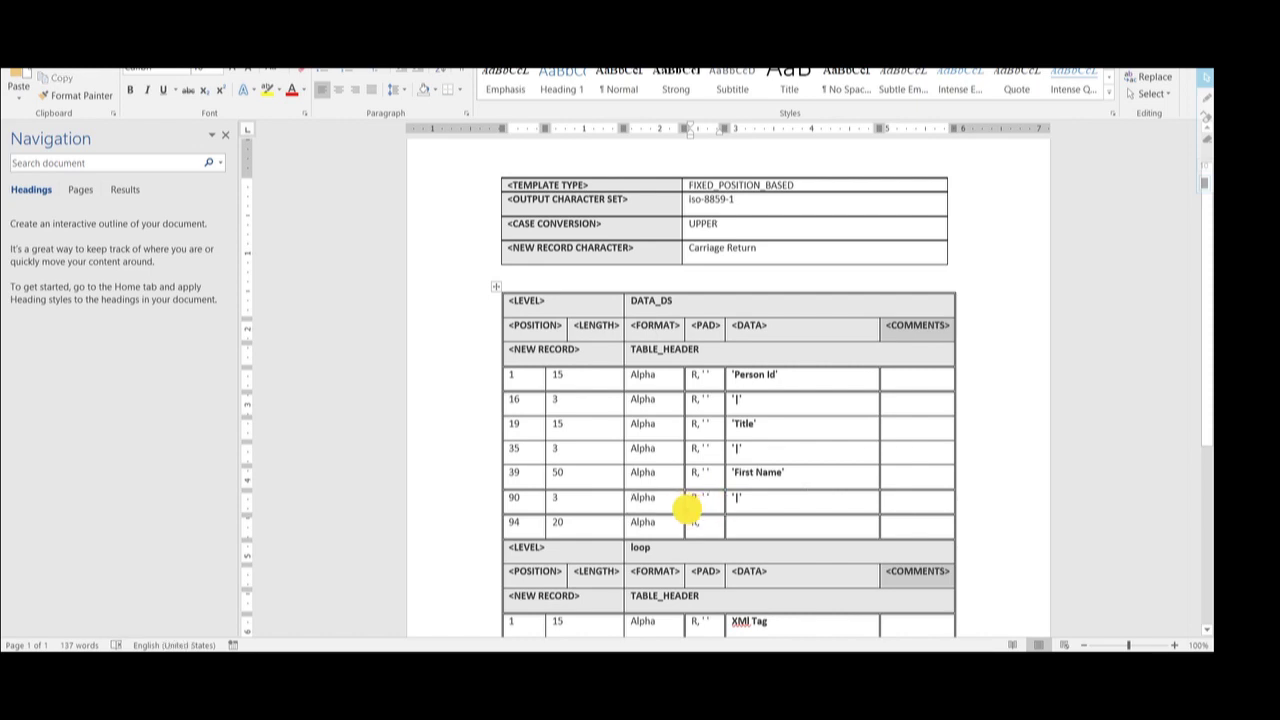
pyautogui.click(686, 533)
pyautogui.hotkey('ctrl', 'v')
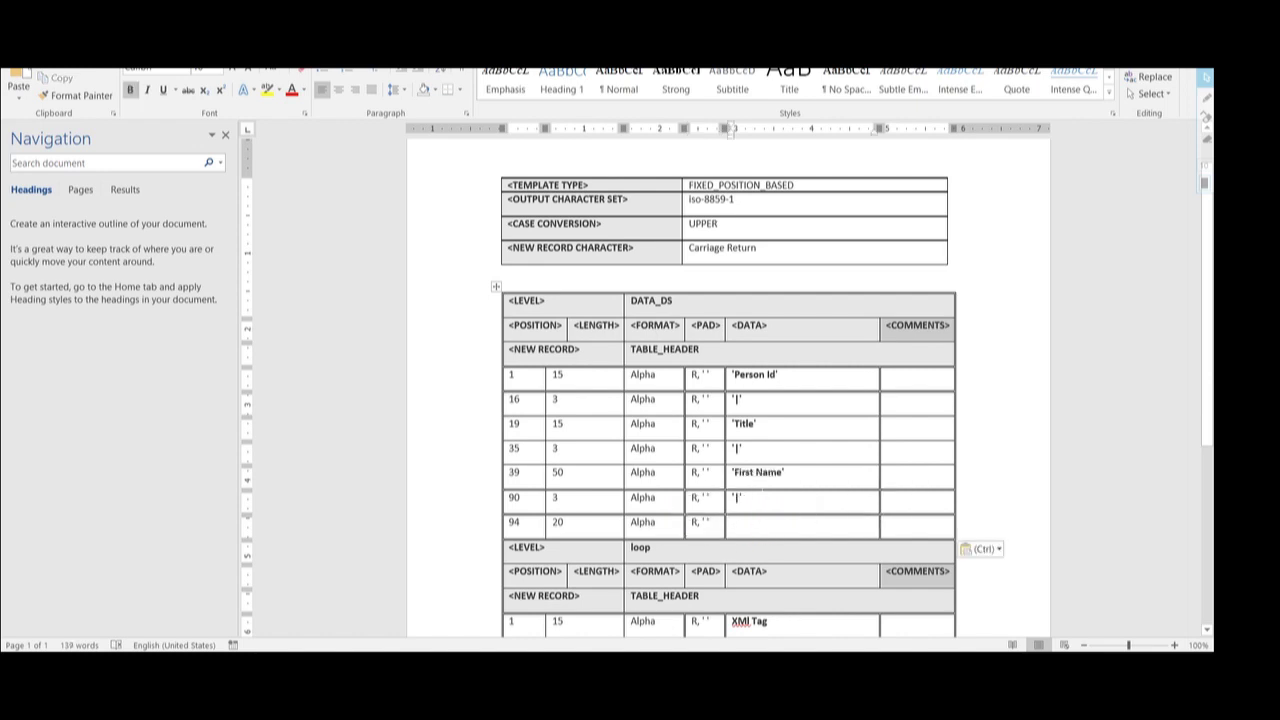
pyautogui.write("'Last Name")
pyautogui.moveTo(772, 472); pyautogui.dragTo(730, 472)
pyautogui.hotkey('ctrl', 'c')
pyautogui.moveTo(782, 522); pyautogui.dragTo(730, 522)
pyautogui.hotkey('ctrl', 'v')
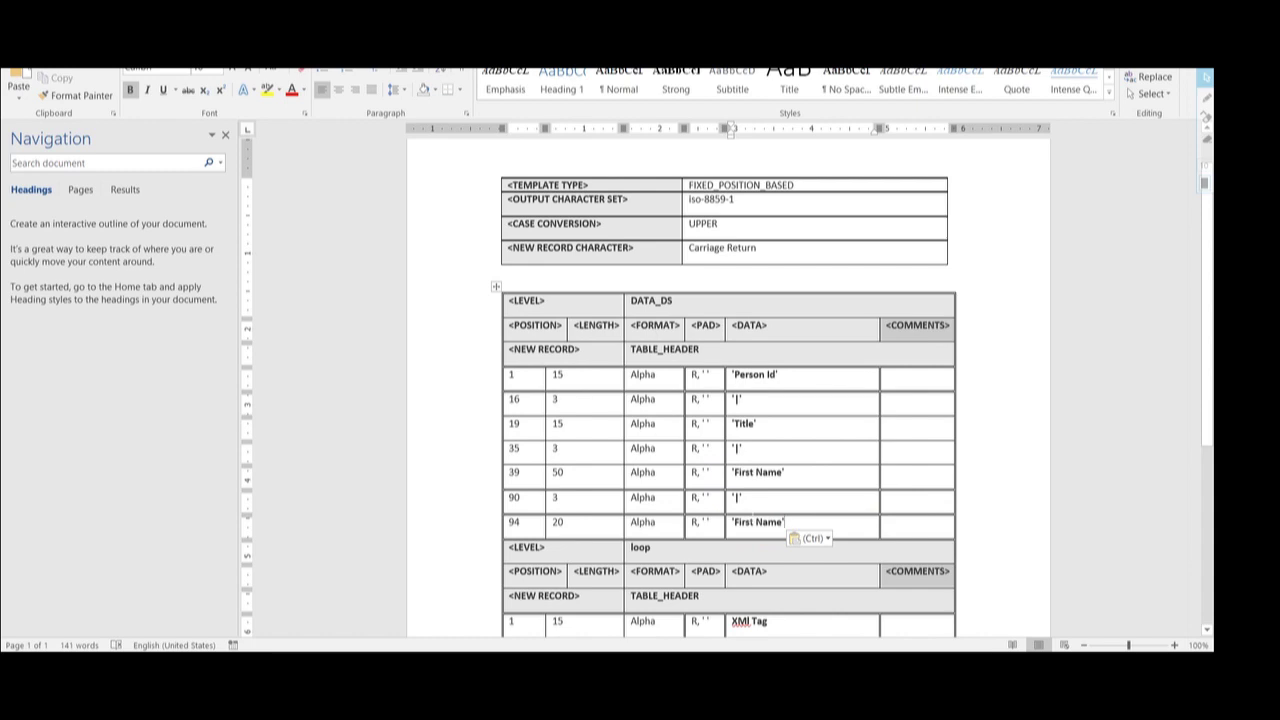
pyautogui.press('Left')
pyautogui.press('Left')
pyautogui.press('Left')
pyautogui.press('Left')
pyautogui.press('Left')
pyautogui.press('BackSpace')
pyautogui.press('BackSpace')
pyautogui.press('BackSpace')
pyautogui.press('BackSpace')
pyautogui.press('BackSpace')
pyautogui.press('BackSpace')
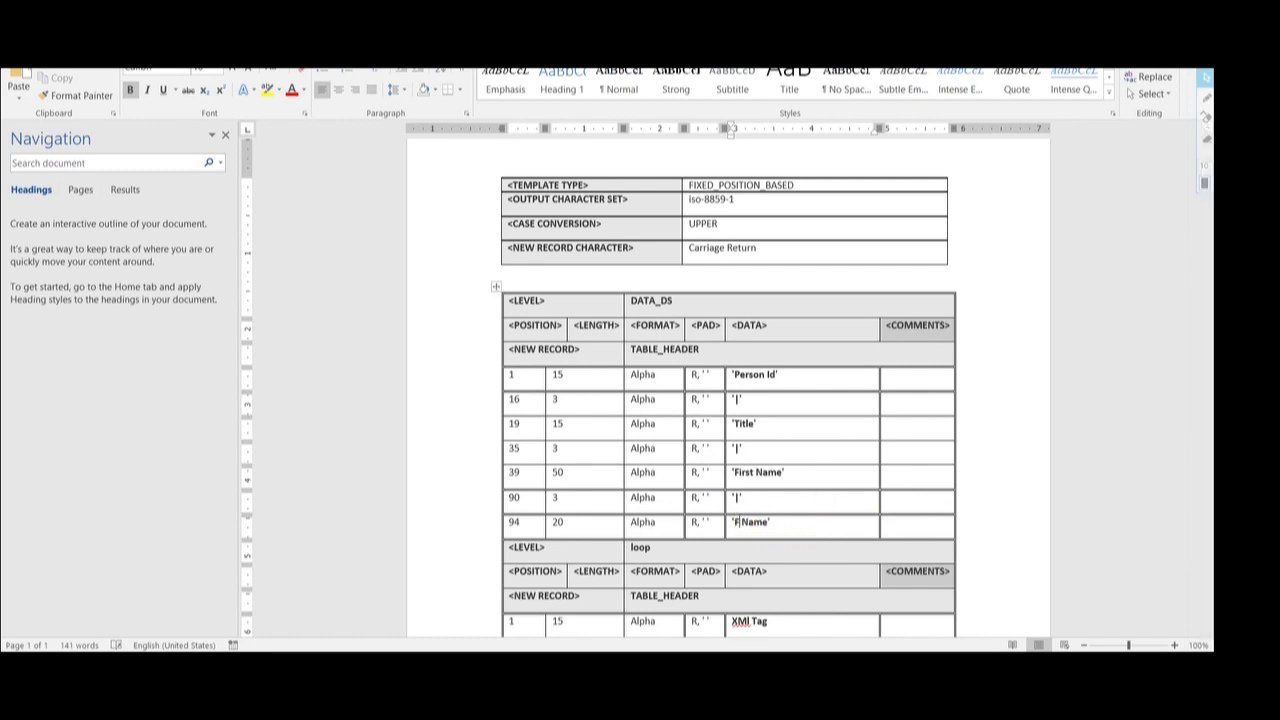
pyautogui.write('Last')
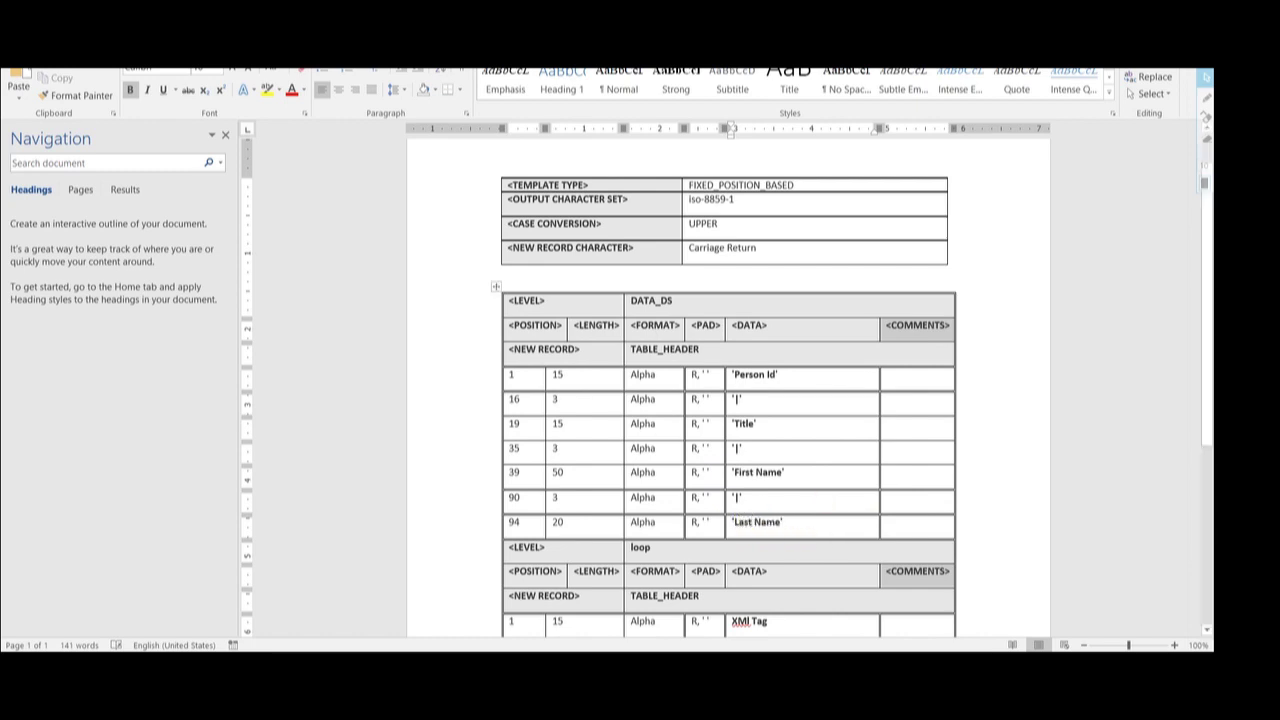
pyautogui.doubleClick(640, 547)
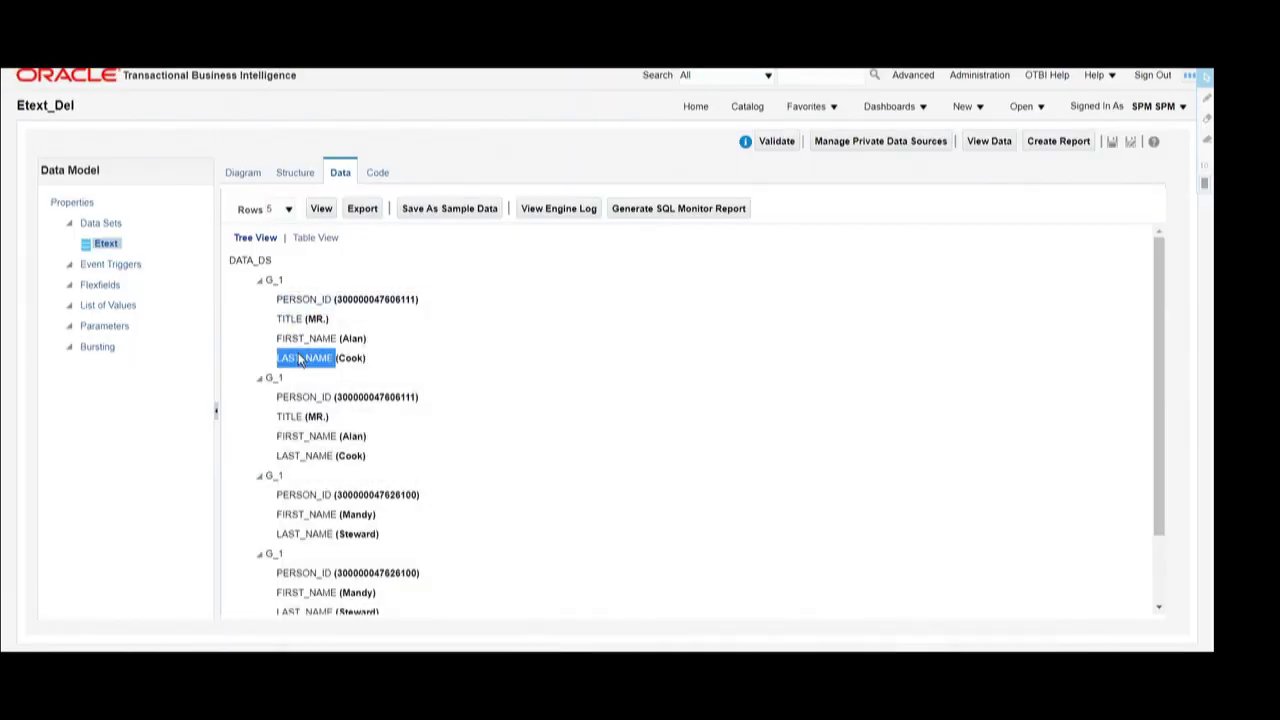
# - Rename the second level from 'loop' to G_1
pyautogui.click(273, 281)
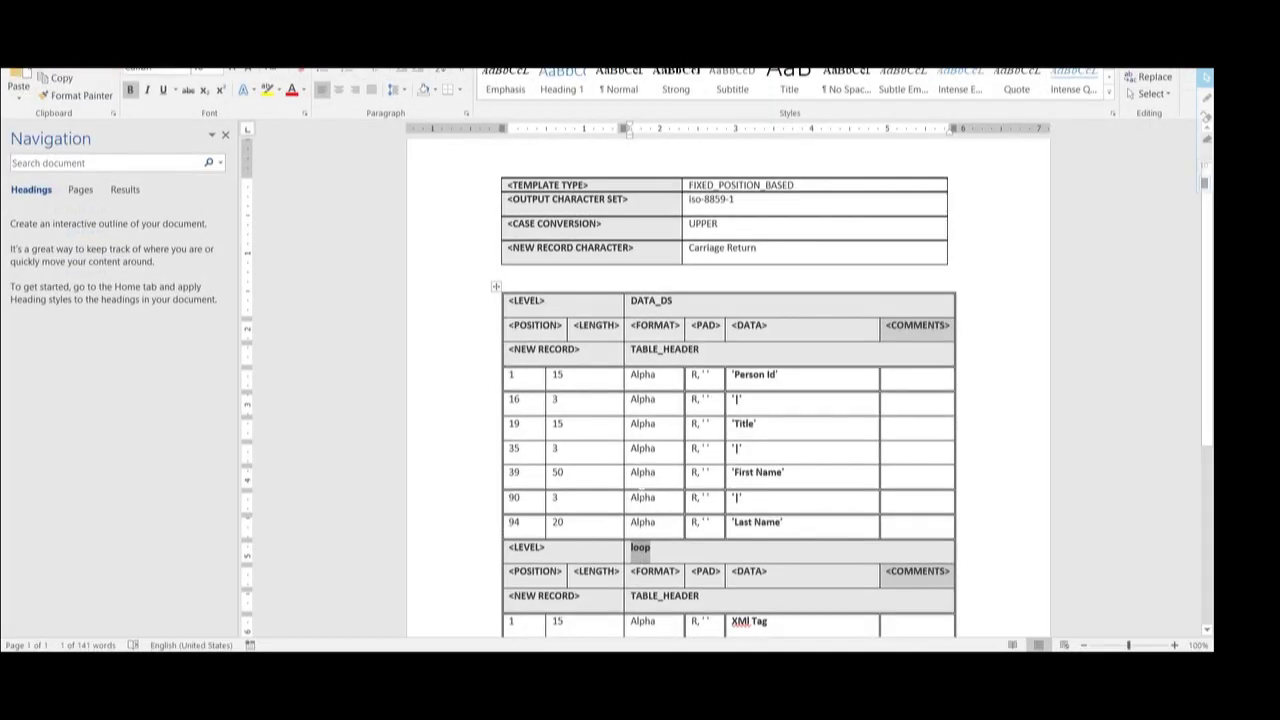
pyautogui.write('G_1')
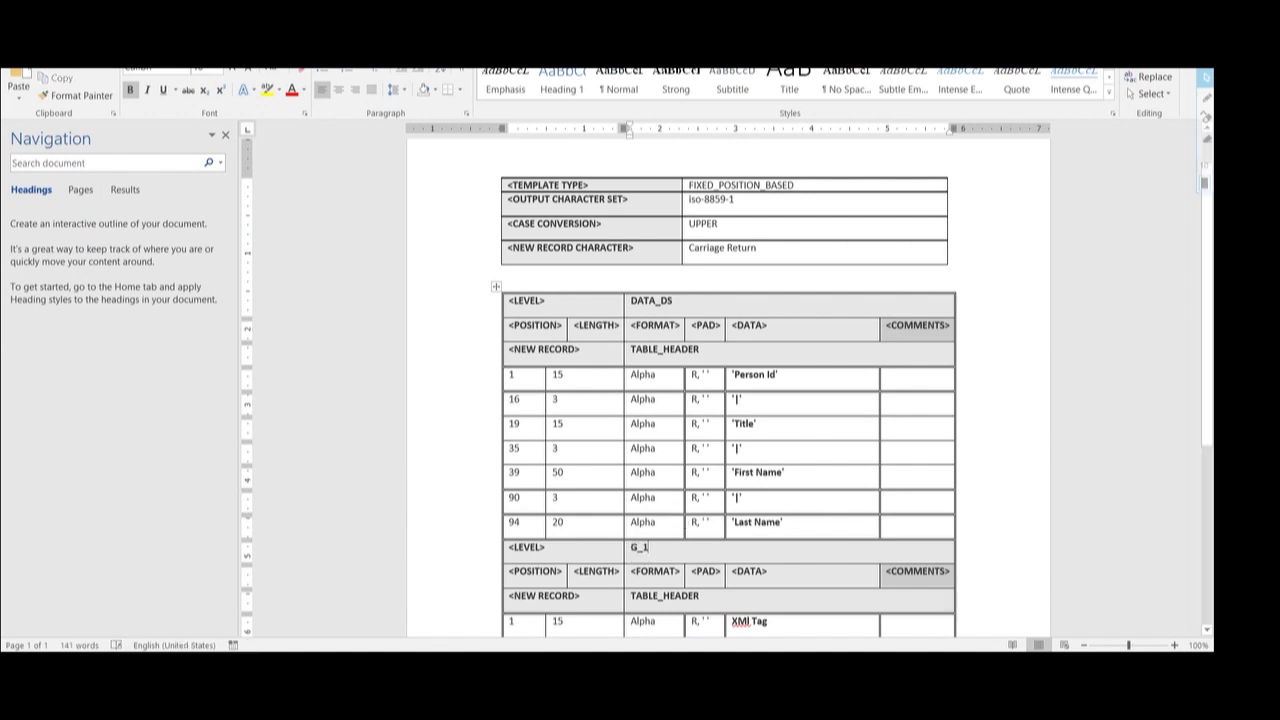
pyautogui.scroll(-4, 728, 388)
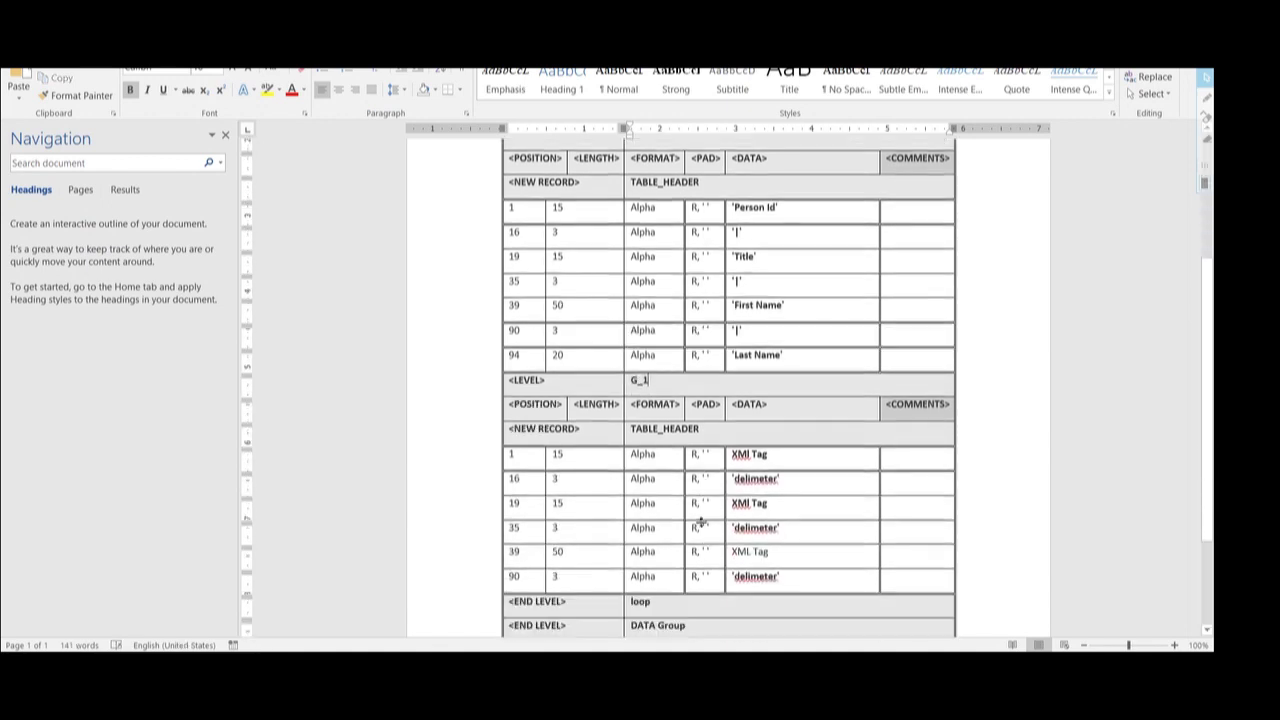
# - Paste PERSON_ID over the first XMl Tag placeholder and set row 16's data to '|'
pyautogui.click(747, 432)
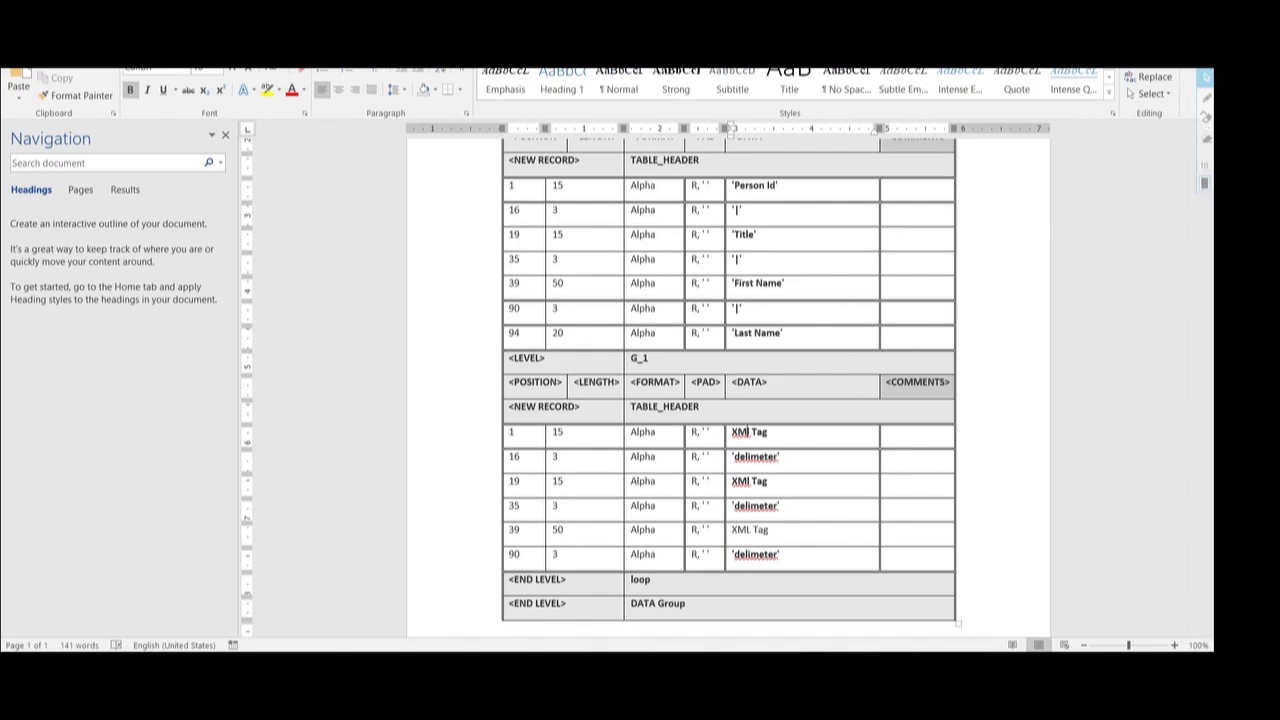
pyautogui.click(640, 600)
pyautogui.doubleClick(292, 299)
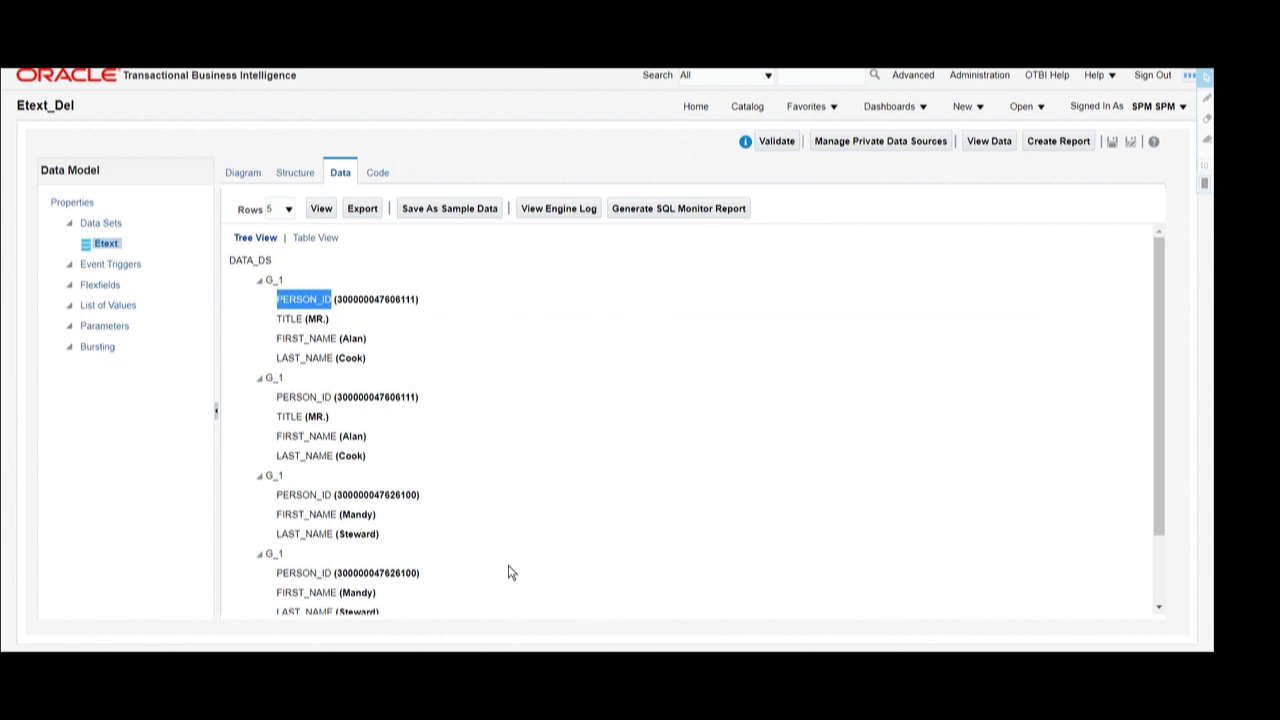
pyautogui.hotkey('alt', 'Tab')
pyautogui.moveTo(770, 432); pyautogui.dragTo(733, 431)
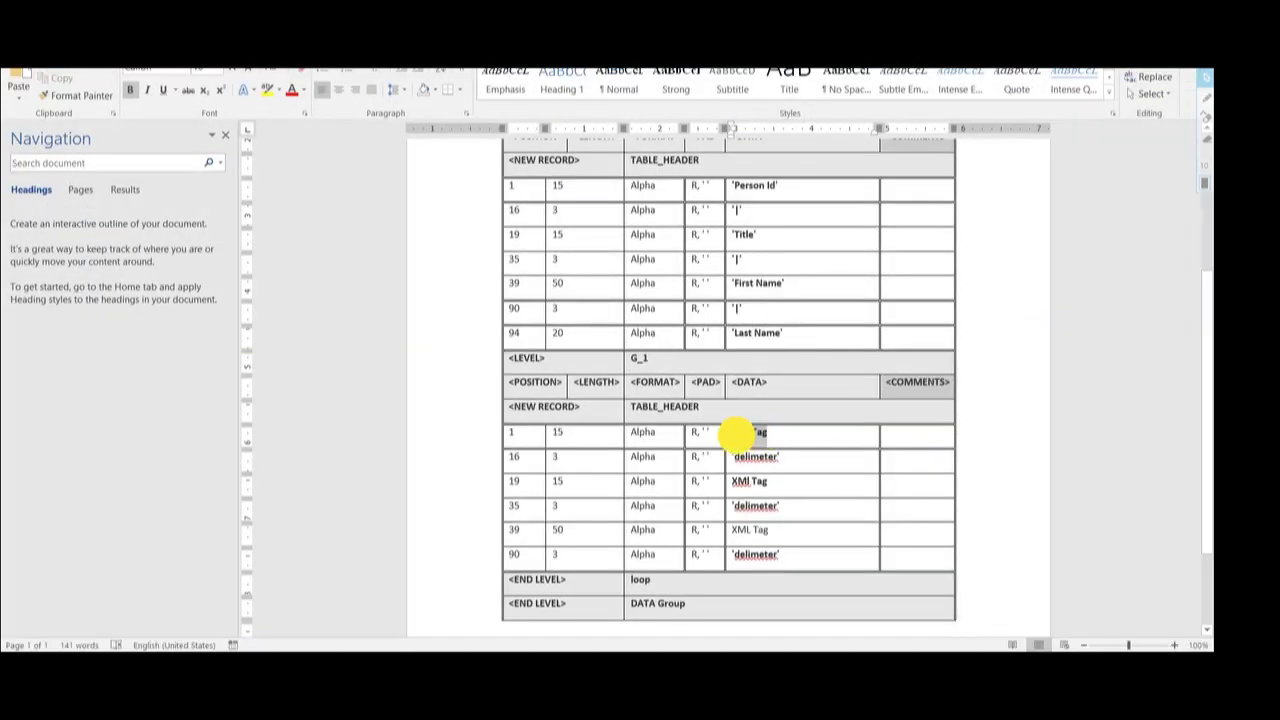
pyautogui.hotkey('ctrl', 'v')
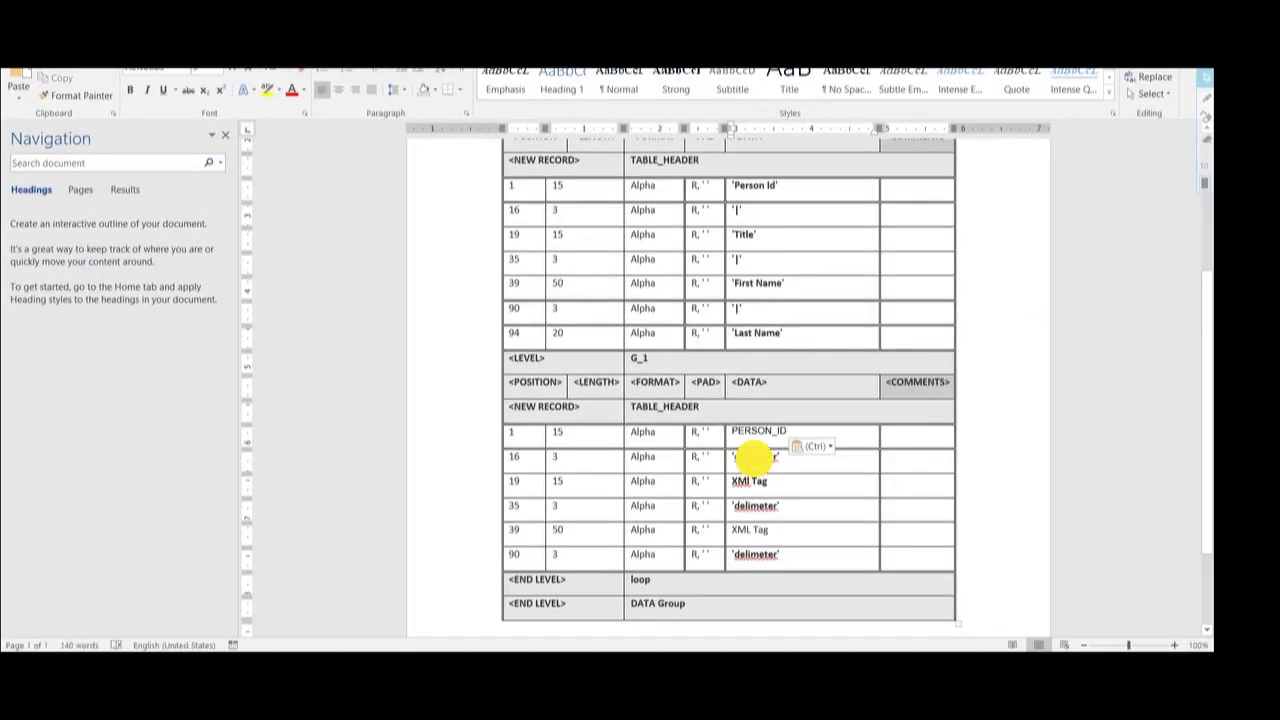
pyautogui.doubleClick(755, 456)
pyautogui.moveTo(779, 456); pyautogui.dragTo(728, 482)
pyautogui.write("'|'")
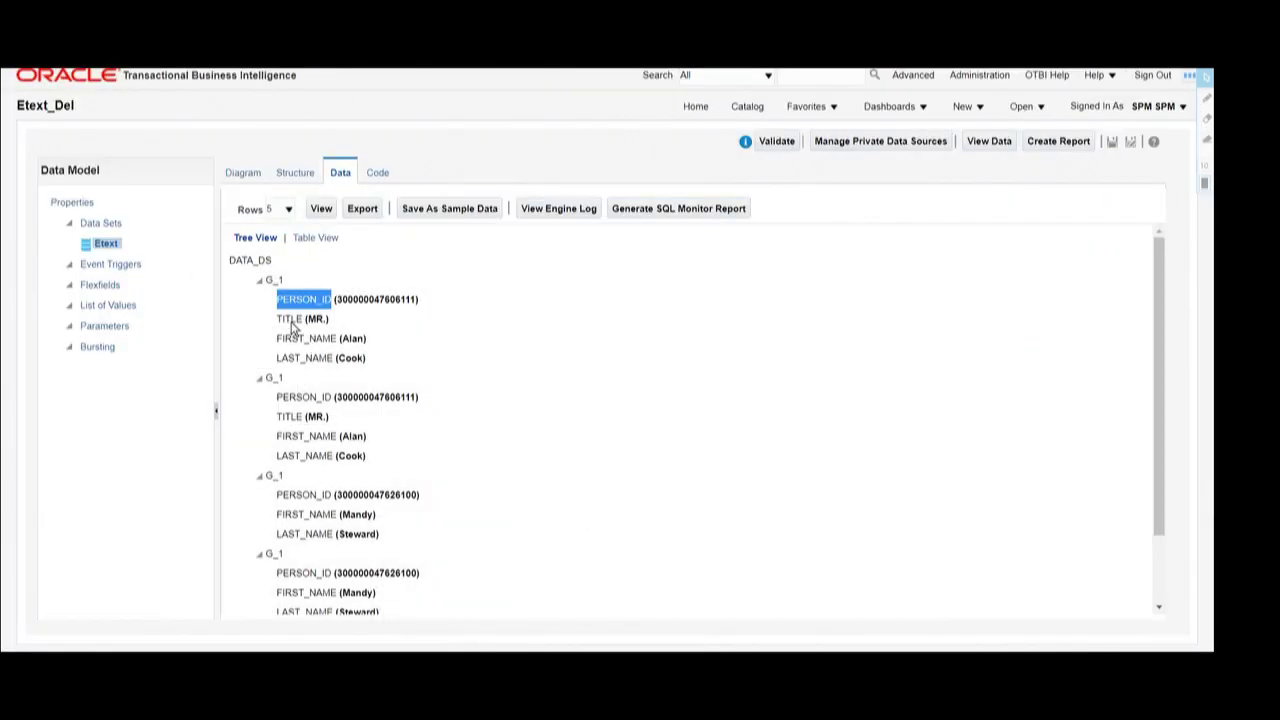
# - Paste TITLE and FIRST_NAME into rows 19 and 39, with '|' delimiters at 35 and 90
pyautogui.doubleClick(292, 320)
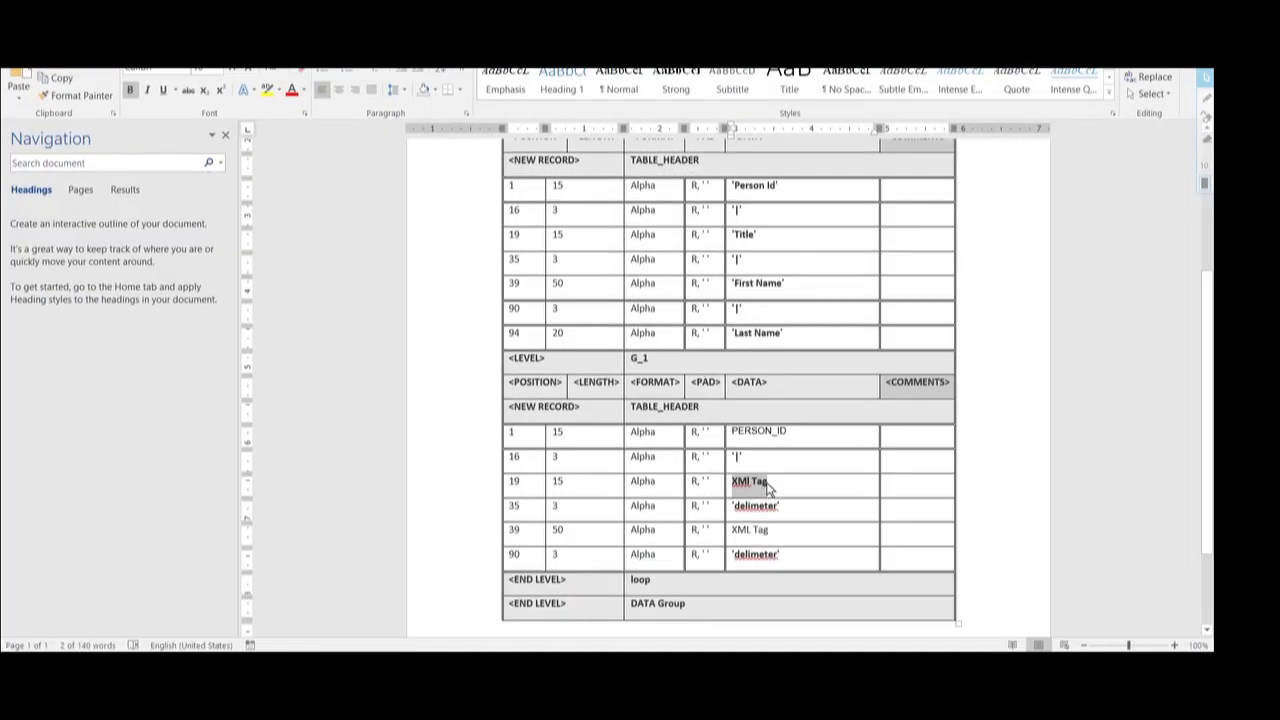
pyautogui.write('TITLE')
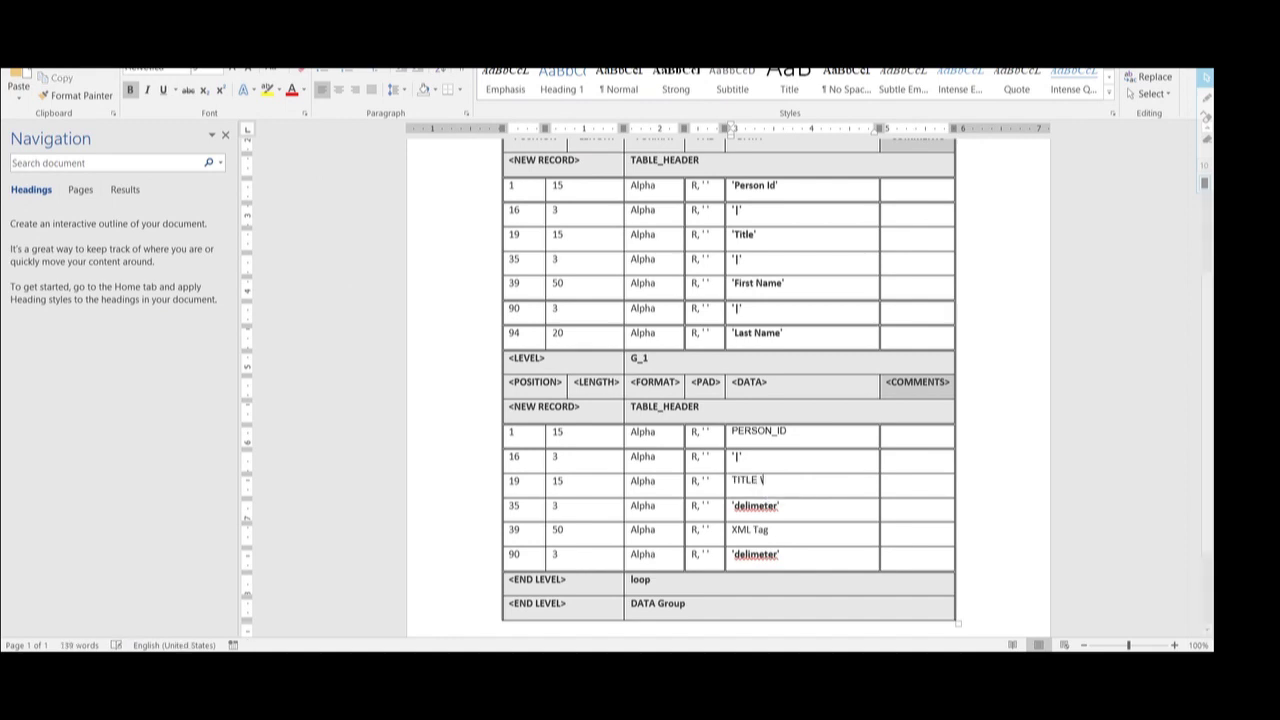
pyautogui.click(811, 501)
pyautogui.moveTo(777, 505); pyautogui.dragTo(733, 505)
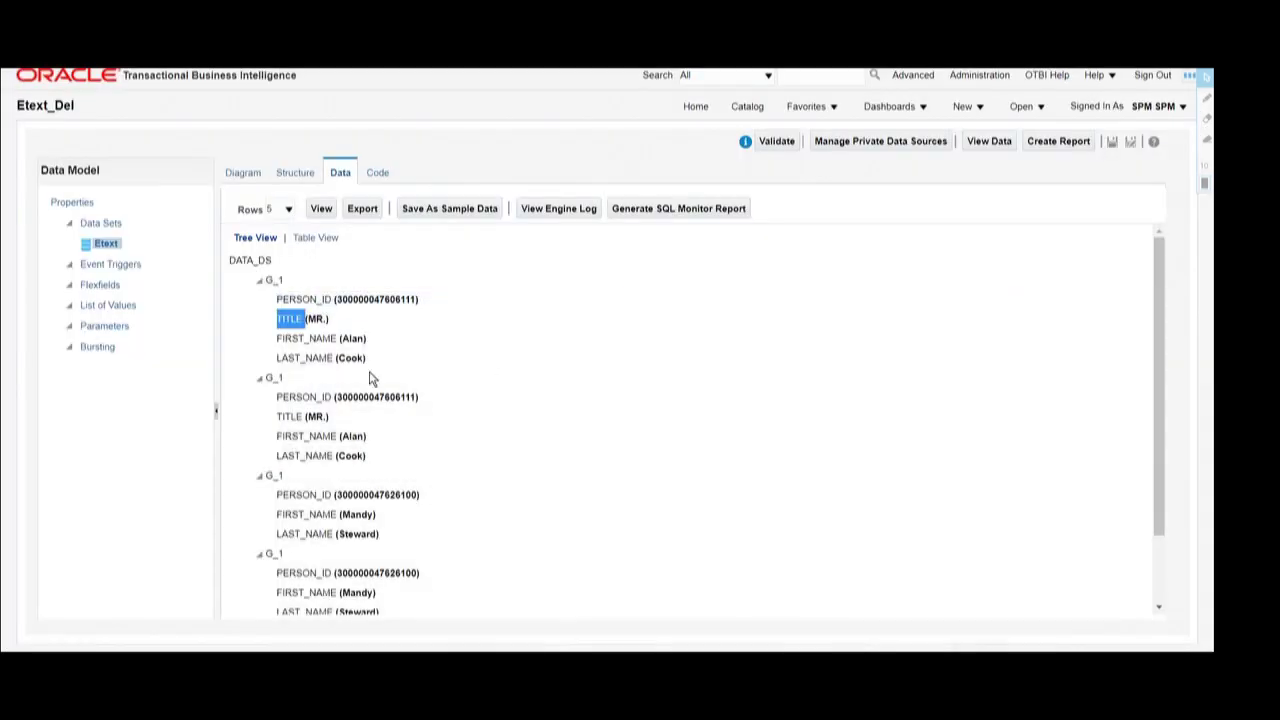
pyautogui.doubleClick(306, 338)
pyautogui.hotkey('ctrl', 'c')
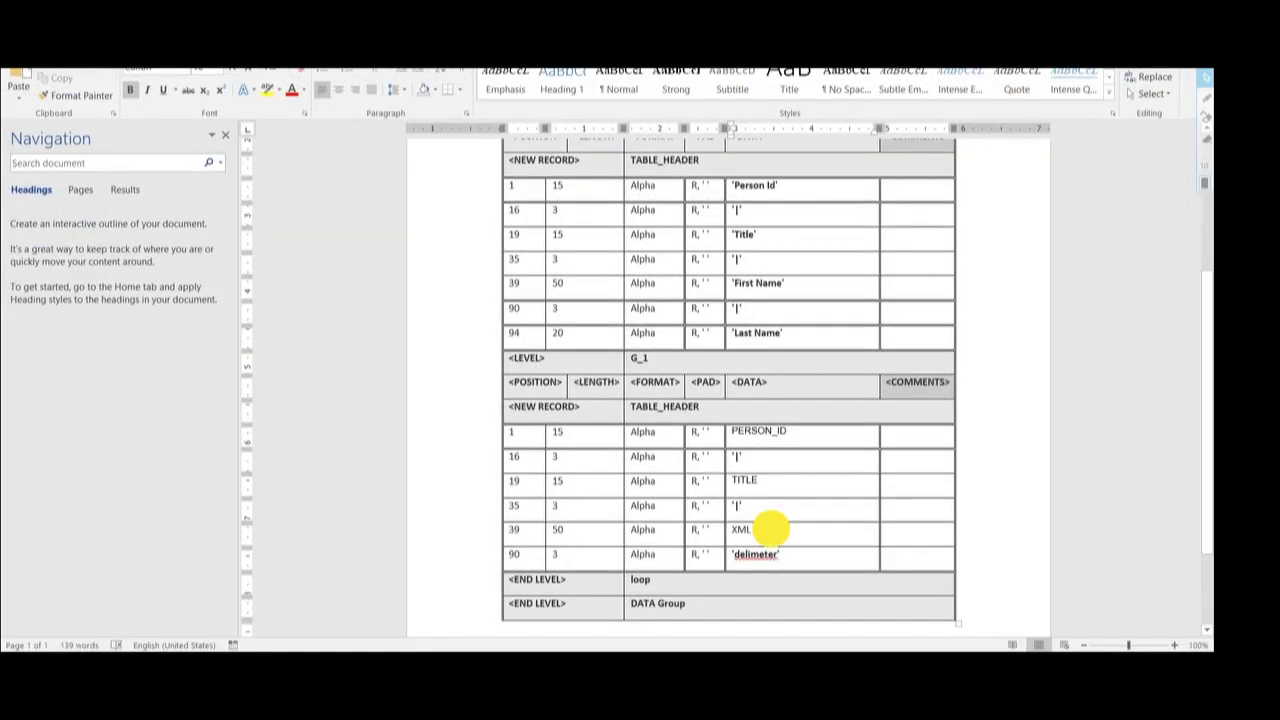
pyautogui.moveTo(735, 529); pyautogui.dragTo(768, 530)
pyautogui.hotkey('ctrl', 'v')
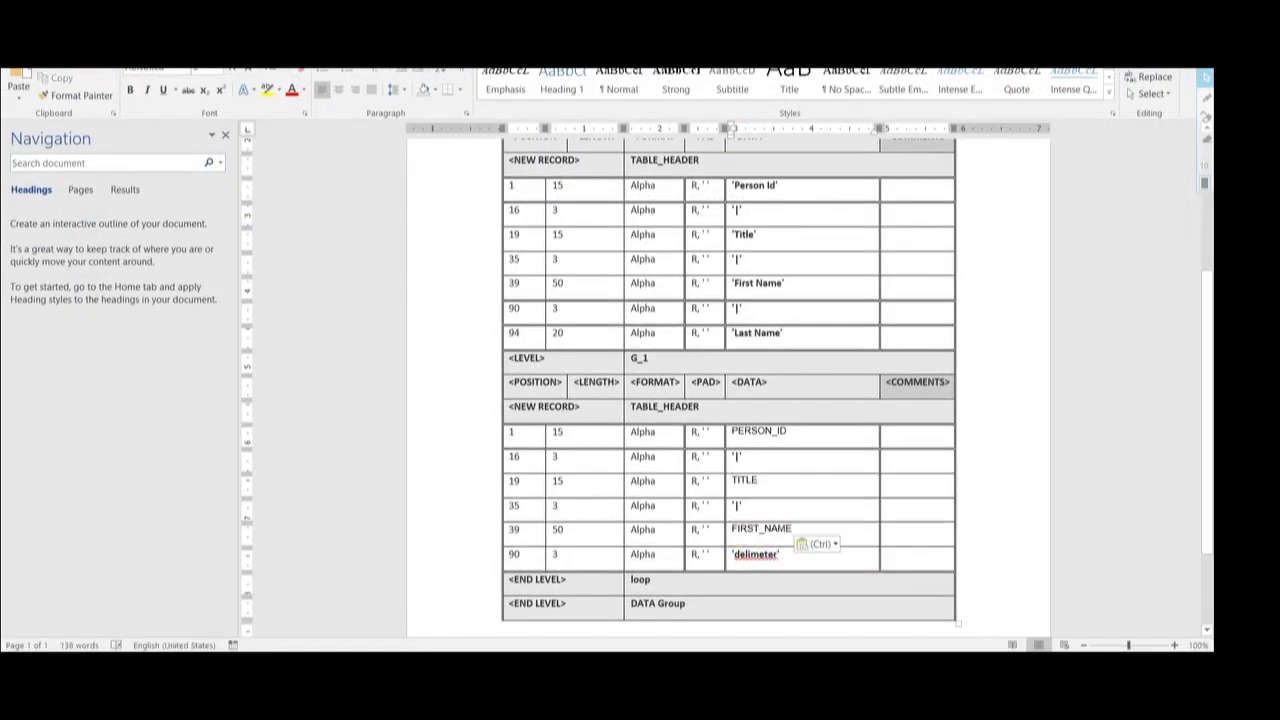
pyautogui.press('BackSpace')
pyautogui.press('BackSpace')
pyautogui.press('BackSpace')
pyautogui.press('BackSpace')
pyautogui.press('BackSpace')
pyautogui.press('BackSpace')
pyautogui.press('BackSpace')
pyautogui.press('BackSpace')
pyautogui.press('BackSpace')
pyautogui.press('BackSpace')
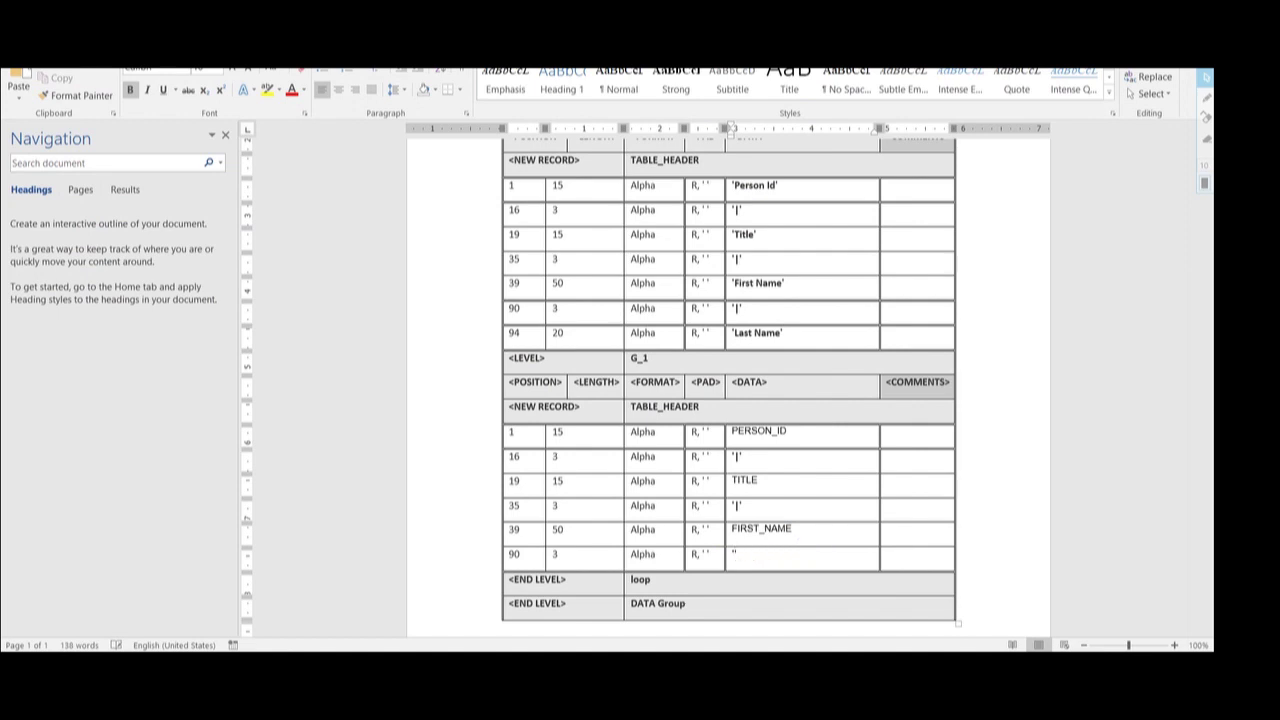
pyautogui.moveTo(508, 534); pyautogui.dragTo(900, 533)
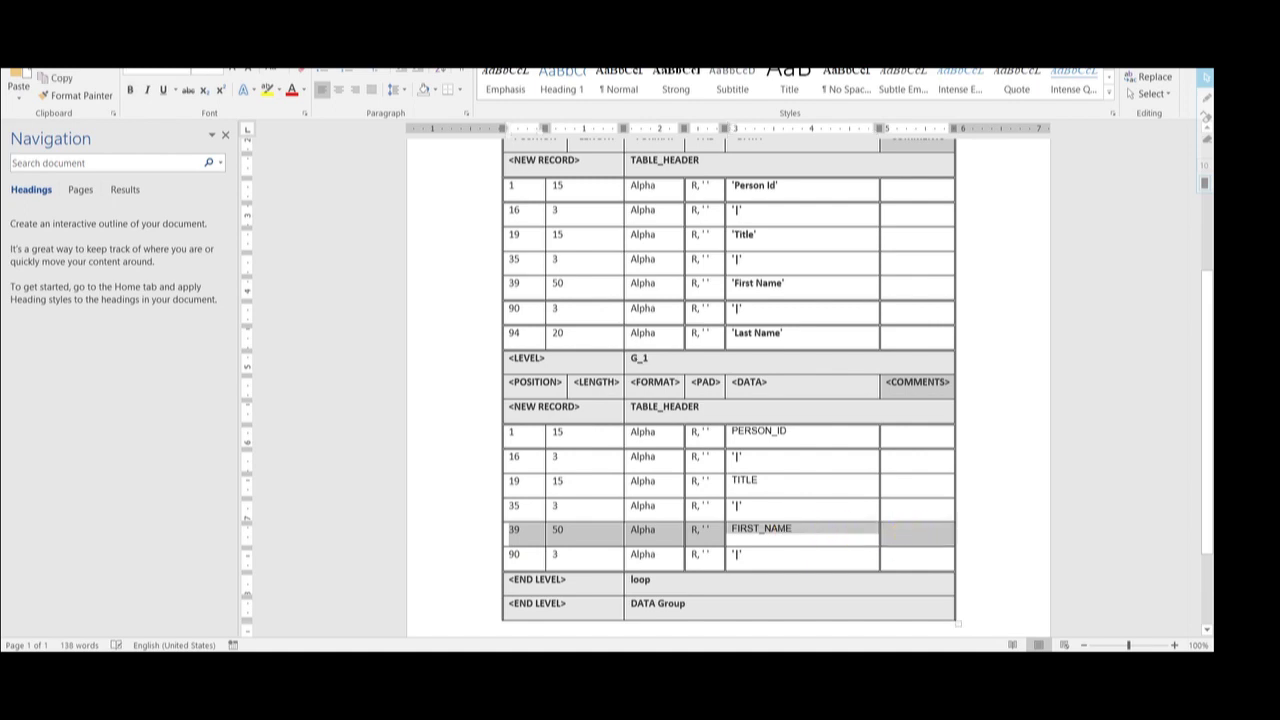
pyautogui.click(894, 554)
# - Insert a row below row 90, paste the copied row 39 and set position 94, length 20
pyautogui.rightClick(889, 554)
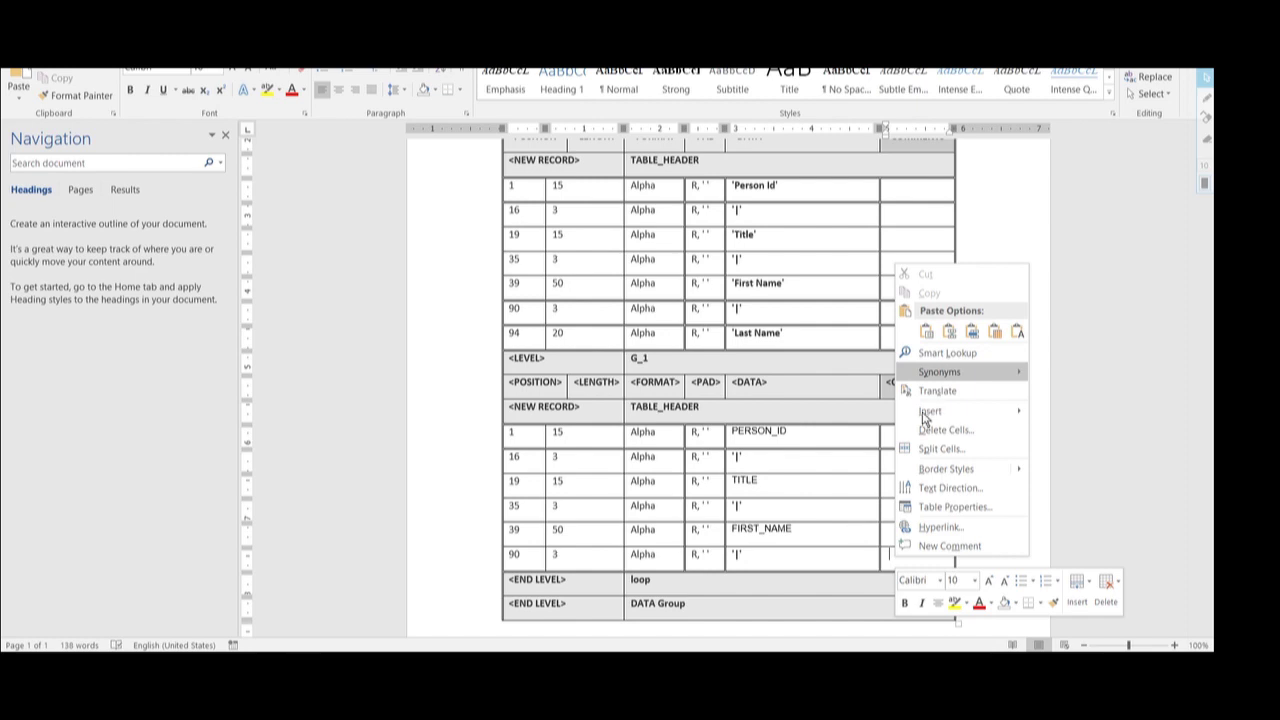
pyautogui.moveTo(1006, 411)
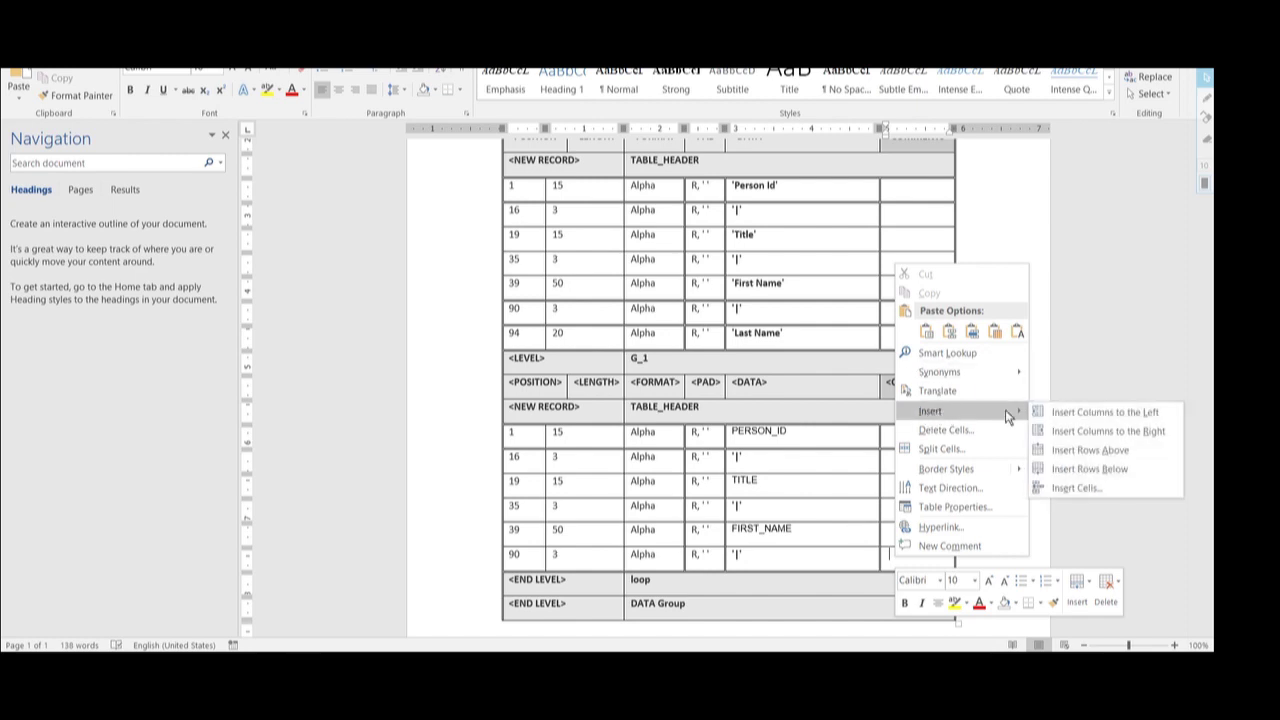
pyautogui.click(1064, 466)
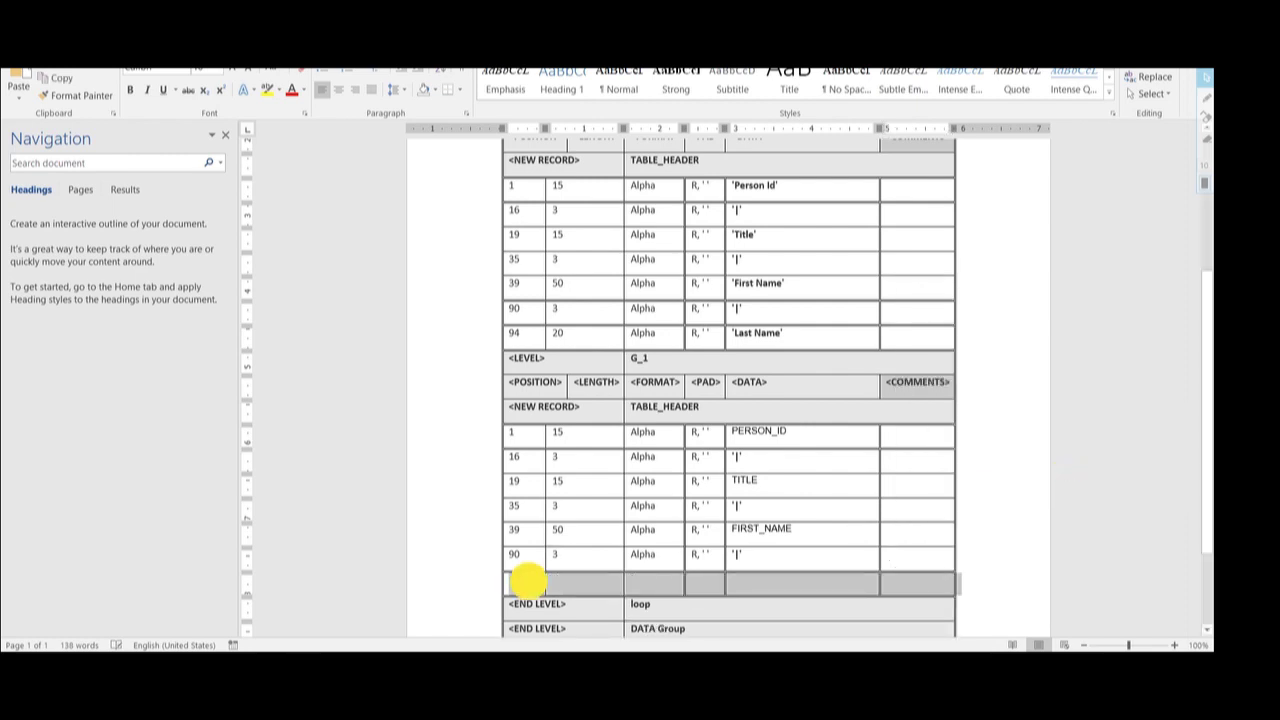
pyautogui.click(528, 586)
pyautogui.write("39\t50\tAlpha\tR,''\tFIRST_NAME")
pyautogui.press('Right')
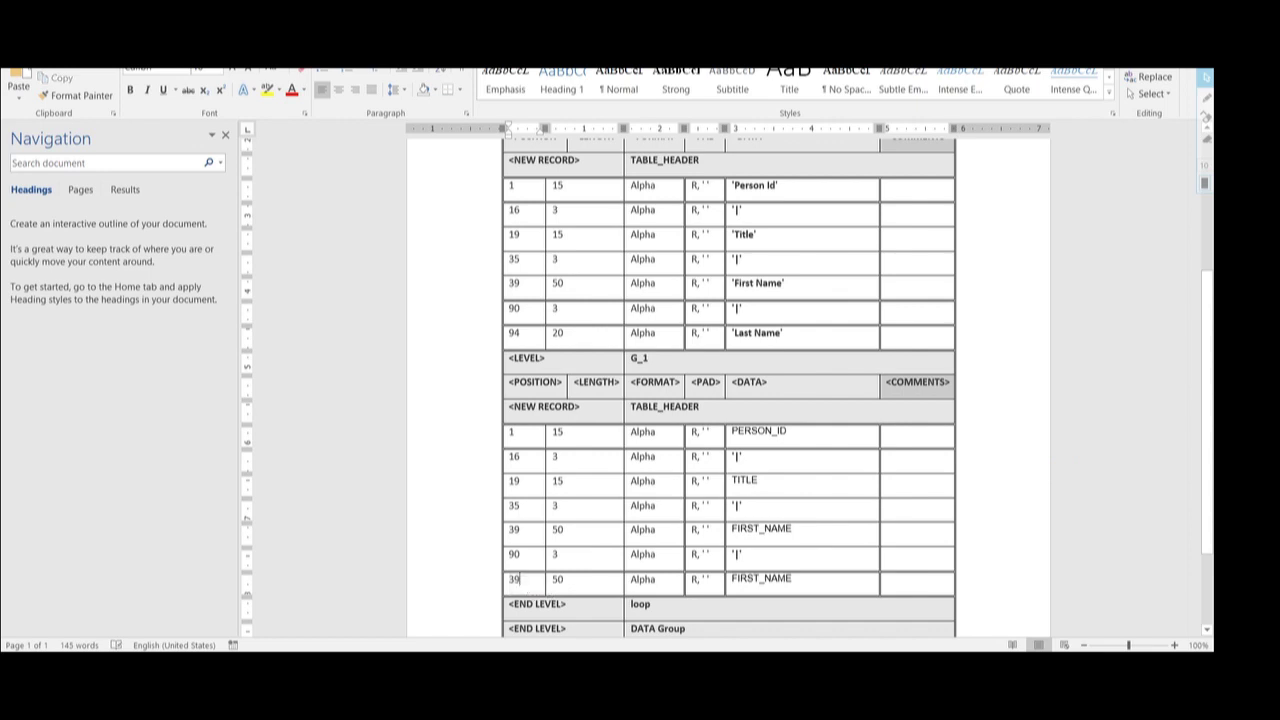
pyautogui.press('BackSpace')
pyautogui.press('BackSpace')
pyautogui.write('94')
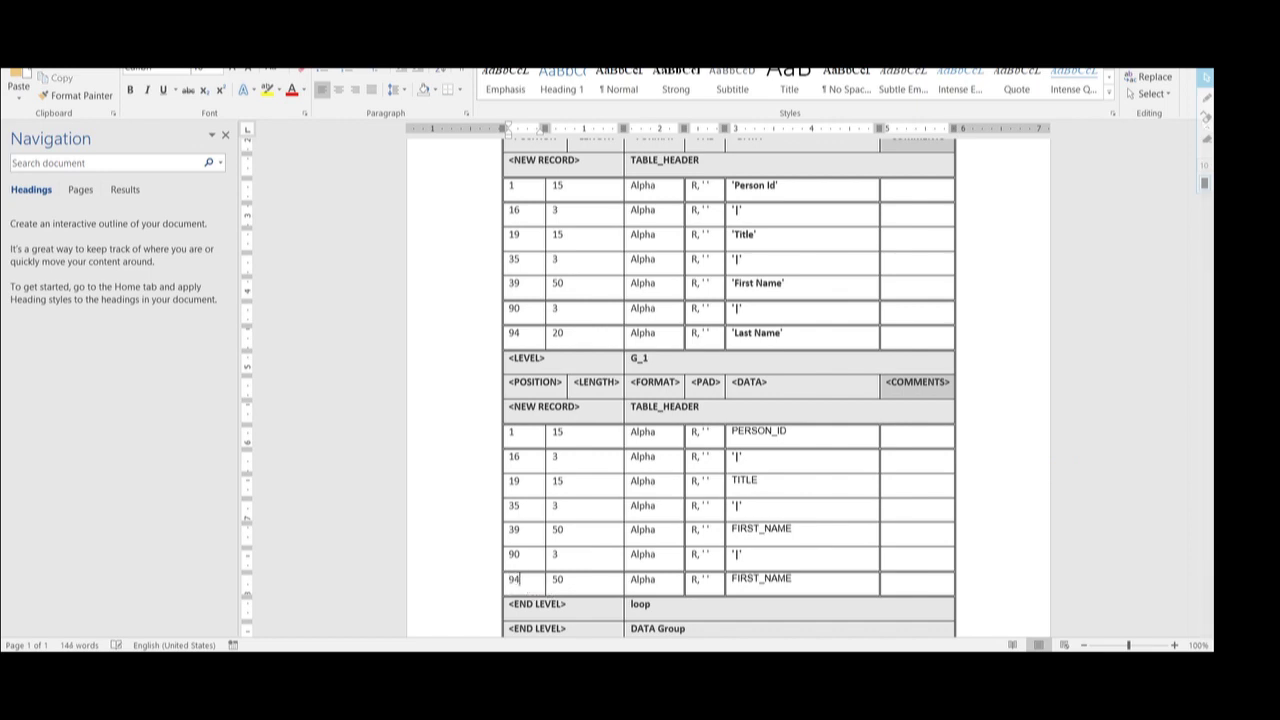
pyautogui.click(571, 578)
pyautogui.press('BackSpace')
pyautogui.press('BackSpace')
pyautogui.write('20')
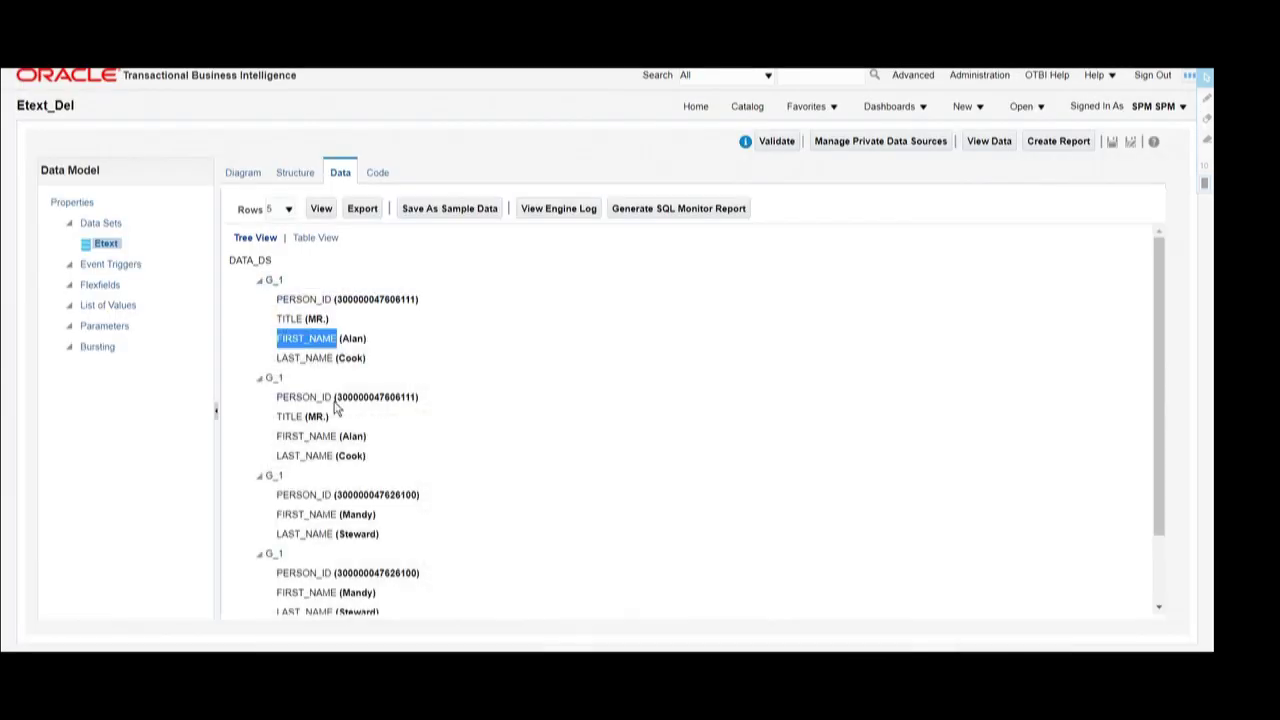
# - Replace FIRST_NAME in the new row's data cell with LAST_NAME from the data tree
pyautogui.doubleClick(306, 357)
pyautogui.hotkey('ctrl', 'c')
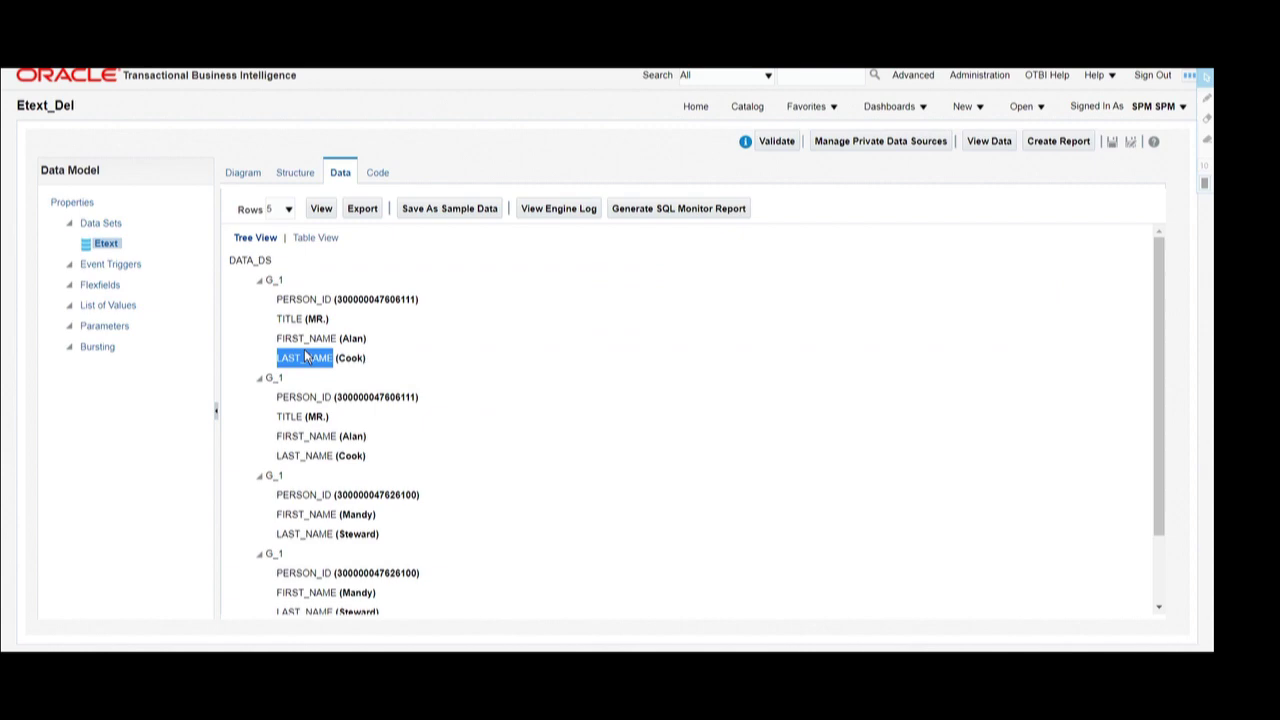
pyautogui.hotkey('alt', 'Tab')
pyautogui.doubleClick(755, 578)
pyautogui.moveTo(790, 578); pyautogui.dragTo(731, 578)
pyautogui.hotkey('ctrl', 'v')
# - Change the first <END LEVEL> value from 'loop' to G_1
pyautogui.scroll(-1, 632, 545)
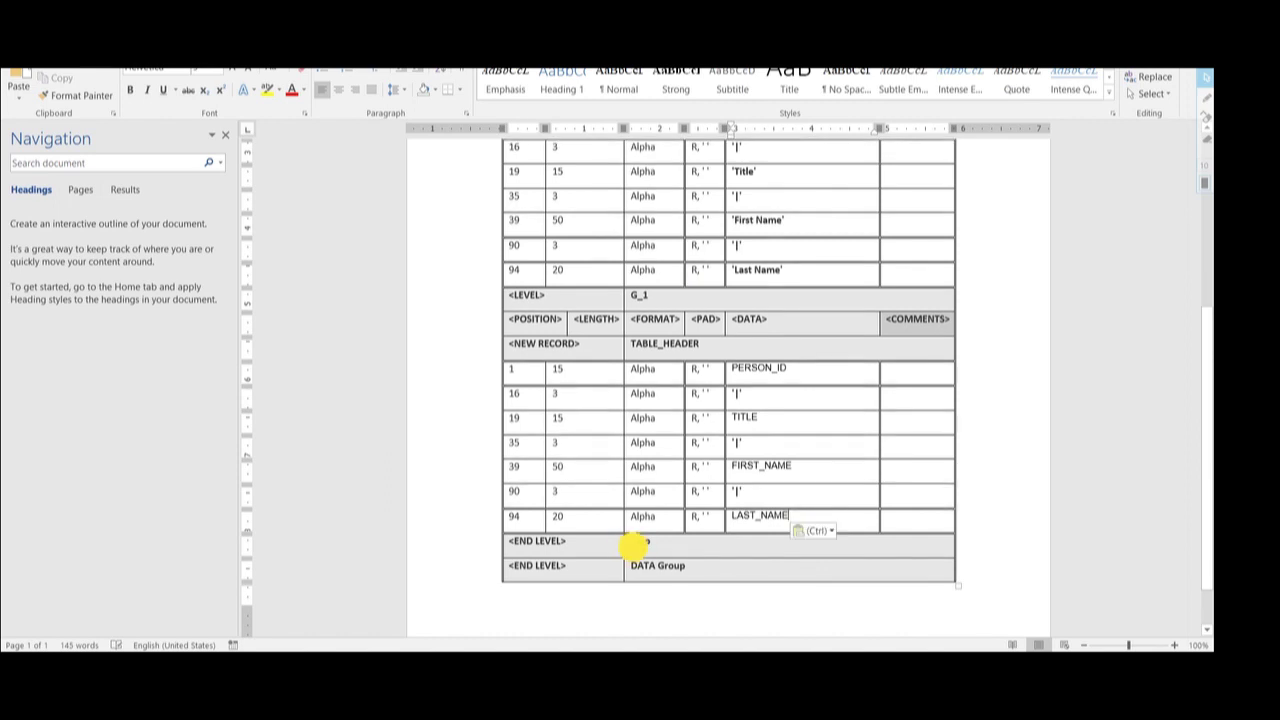
pyautogui.click(632, 545)
pyautogui.write('loop')
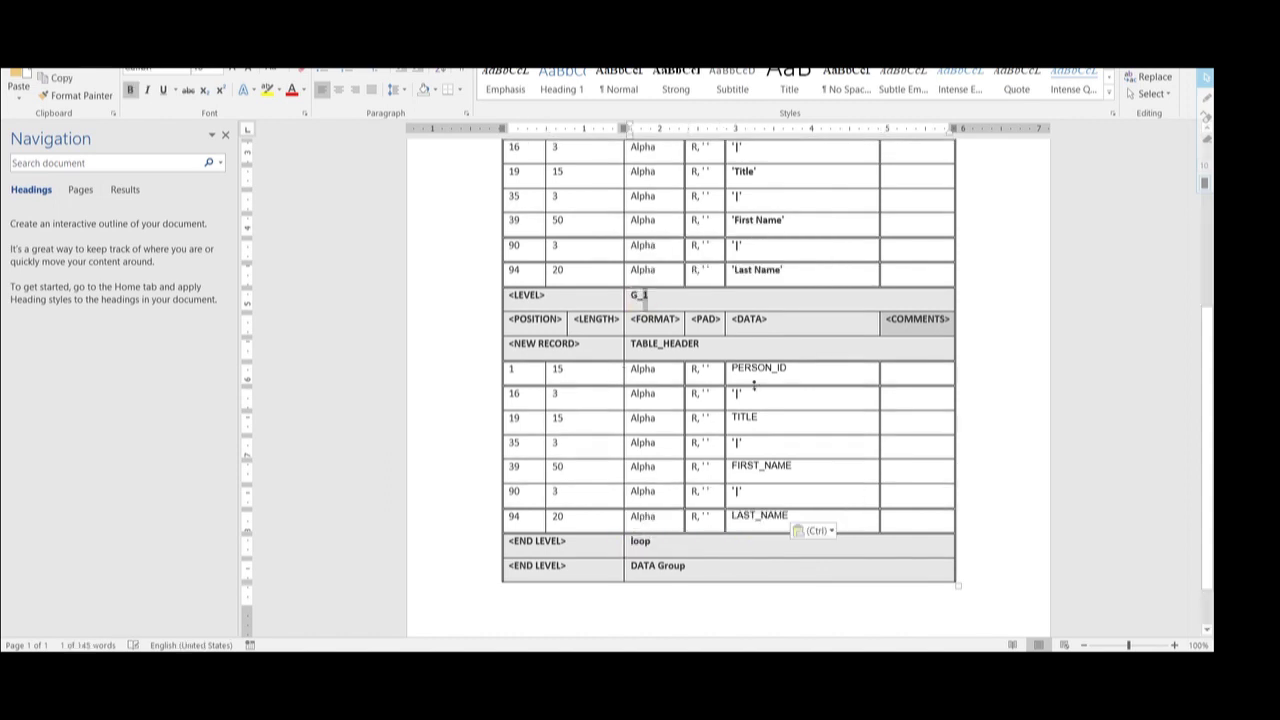
pyautogui.doubleClick(640, 540)
pyautogui.write('G_1')
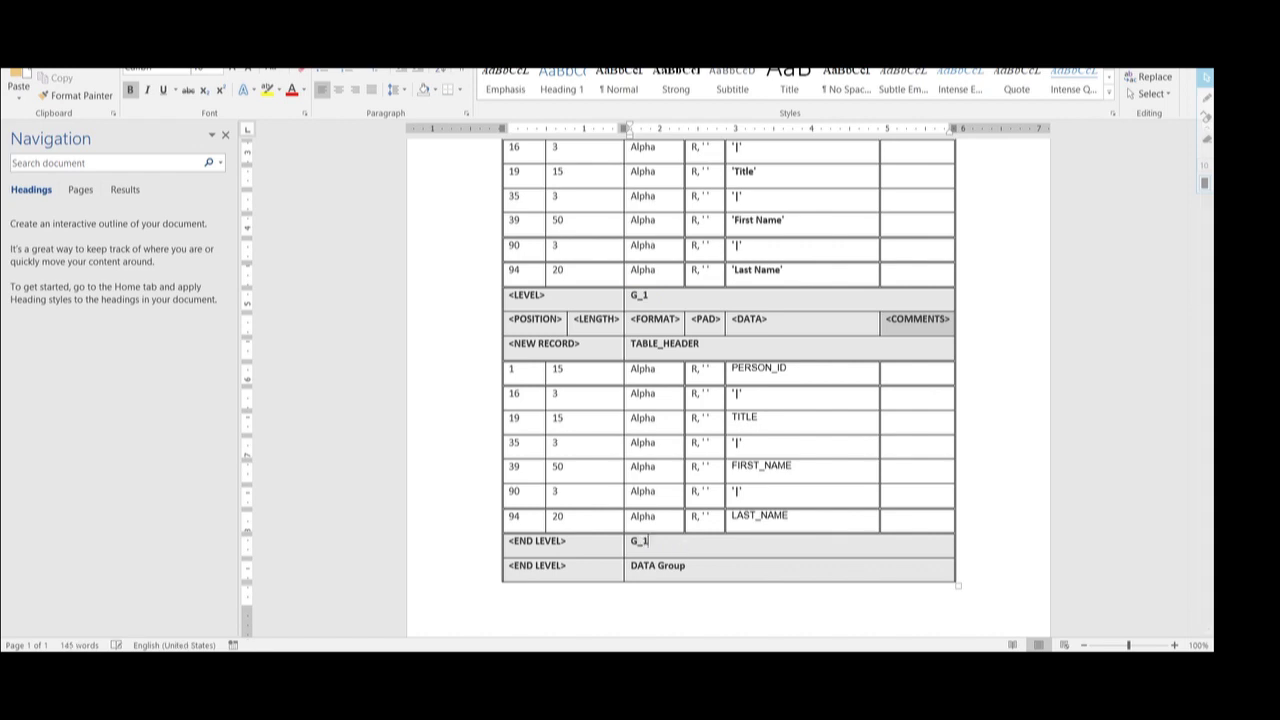
# - Change the last <END LEVEL> value from 'DATA Group' to DATA_DS
pyautogui.click(688, 566)
pyautogui.press('BackSpace')
pyautogui.press('BackSpace')
pyautogui.press('BackSpace')
pyautogui.press('BackSpace')
pyautogui.press('BackSpace')
pyautogui.press('BackSpace')
pyautogui.write('_')
pyautogui.scroll(3, 728, 388)
pyautogui.scroll(-3, 696, 567)
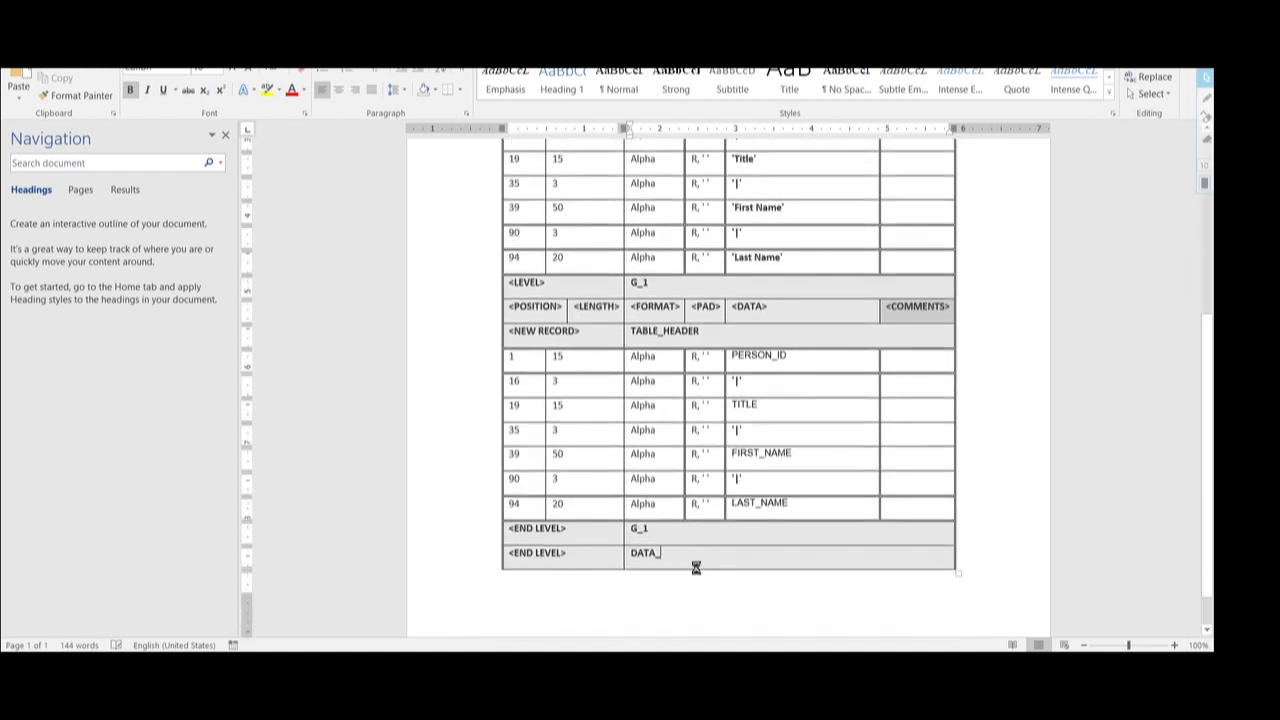
pyautogui.hotkey('ctrl', 'd')
pyautogui.click(748, 529)
pyautogui.write('DS')
pyautogui.scroll(-1, 717, 546)
pyautogui.scroll(7, 728, 390)
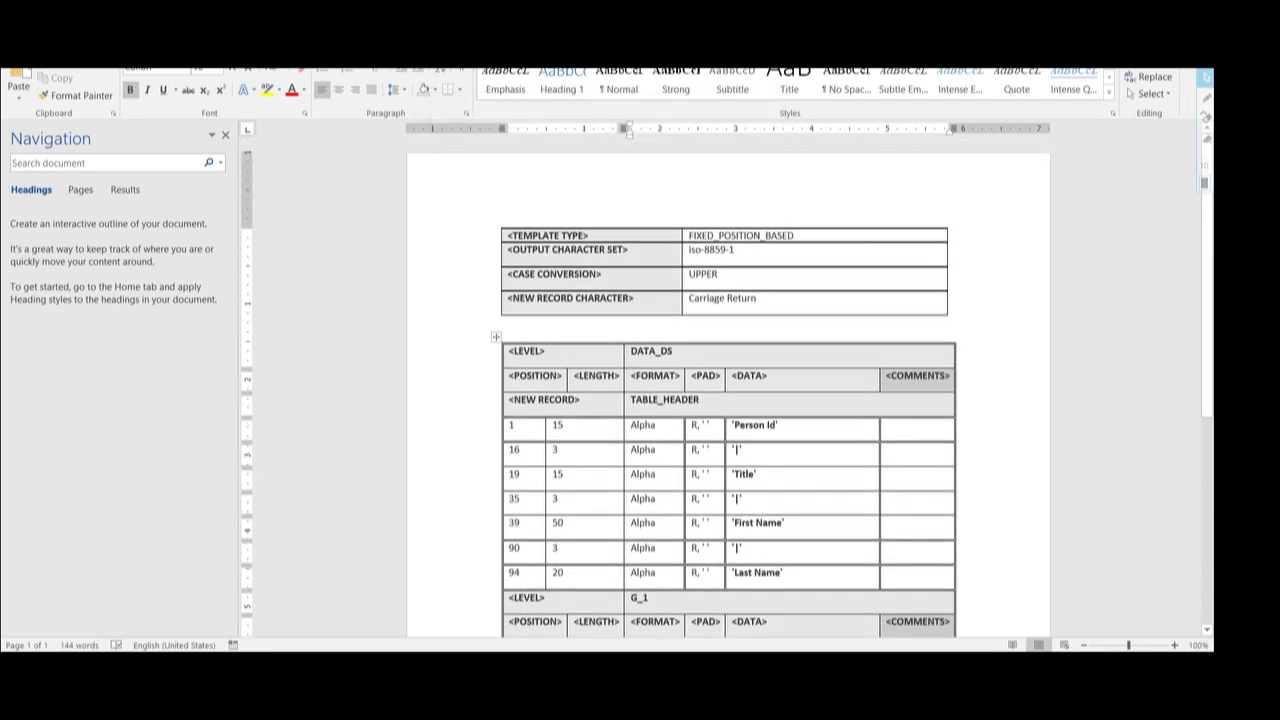
pyautogui.scroll(-1, 728, 390)
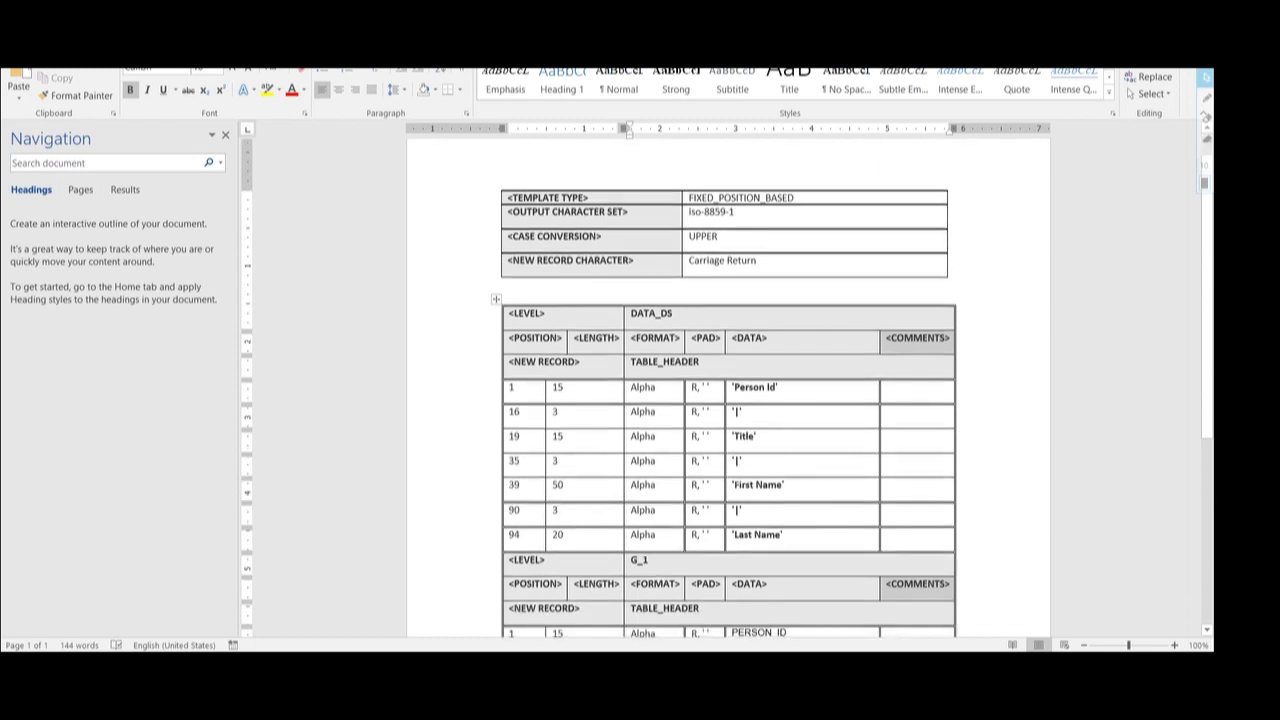
pyautogui.scroll(-1, 728, 400)
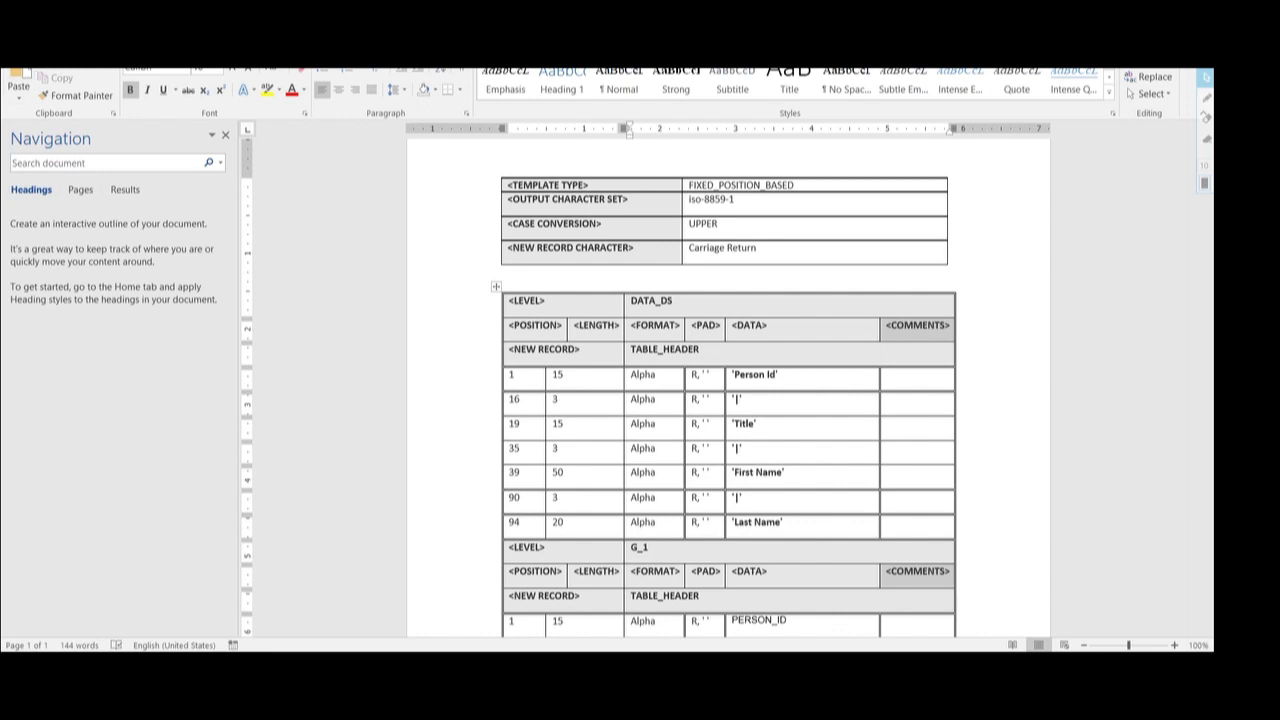
# - In Save As, create a new eText_Fixed_pos folder inside Report and open it
pyautogui.hotkey('alt', 'f')
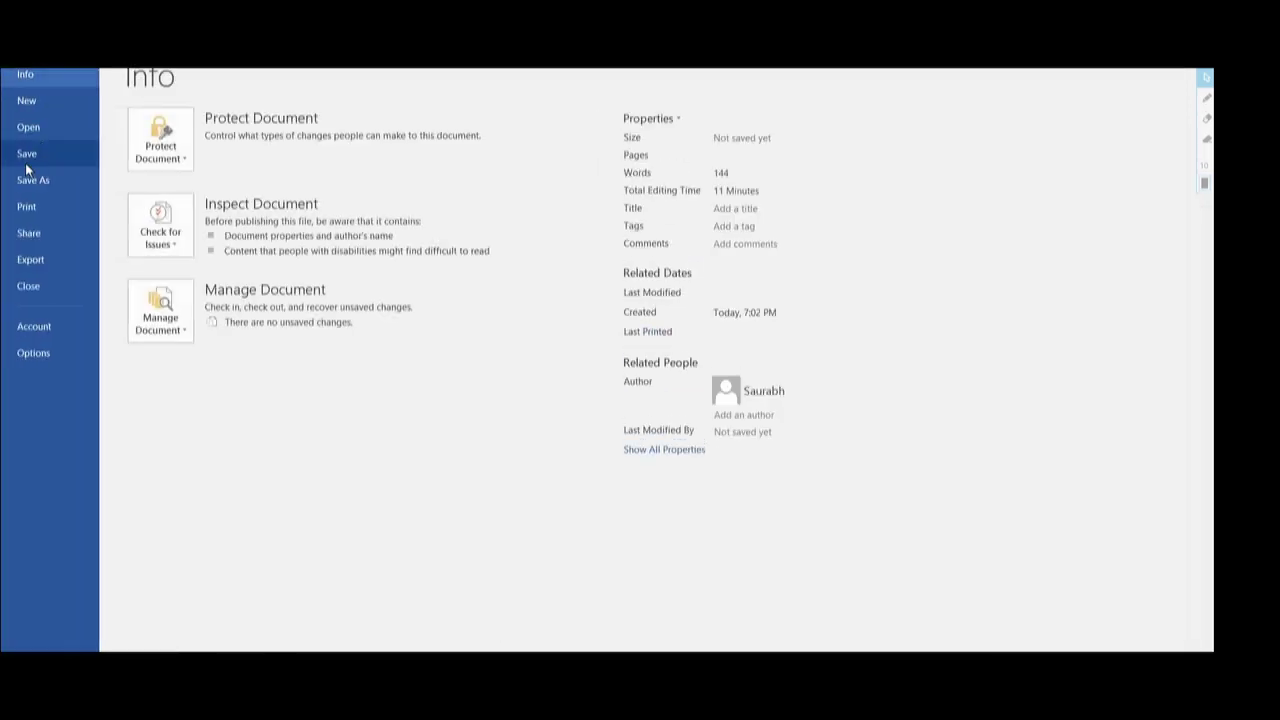
pyautogui.click(30, 179)
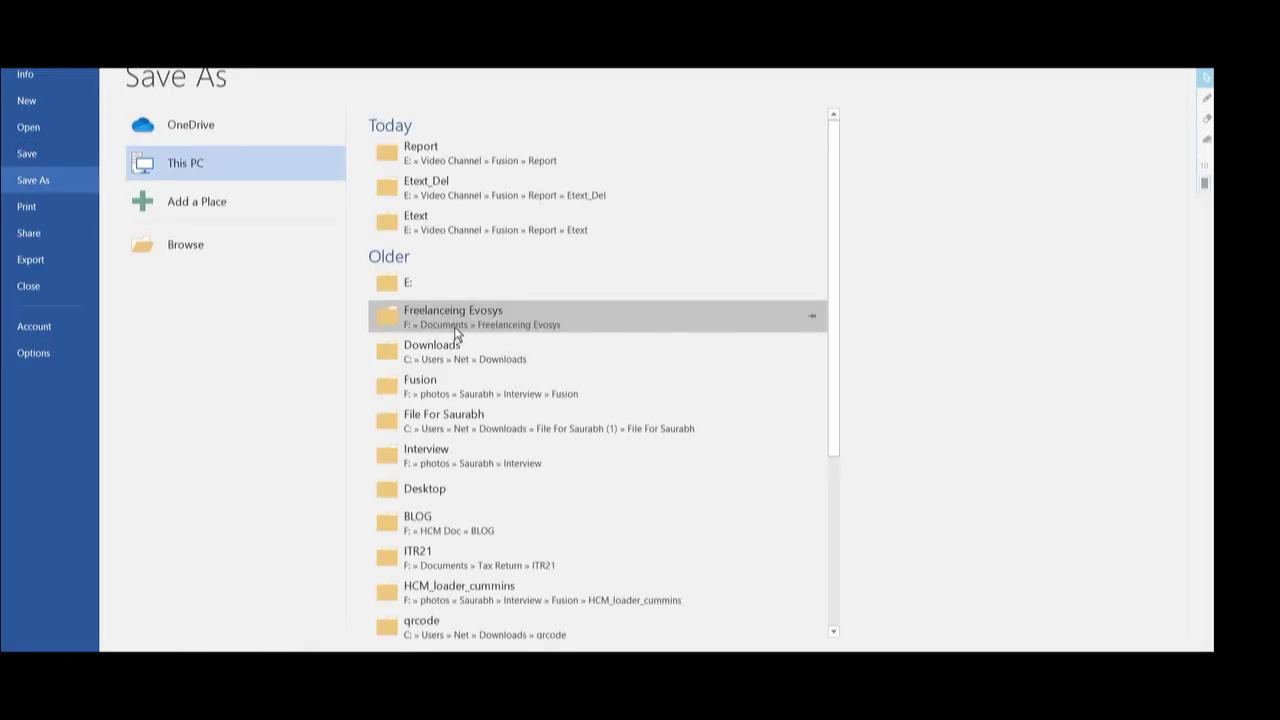
pyautogui.click(454, 168)
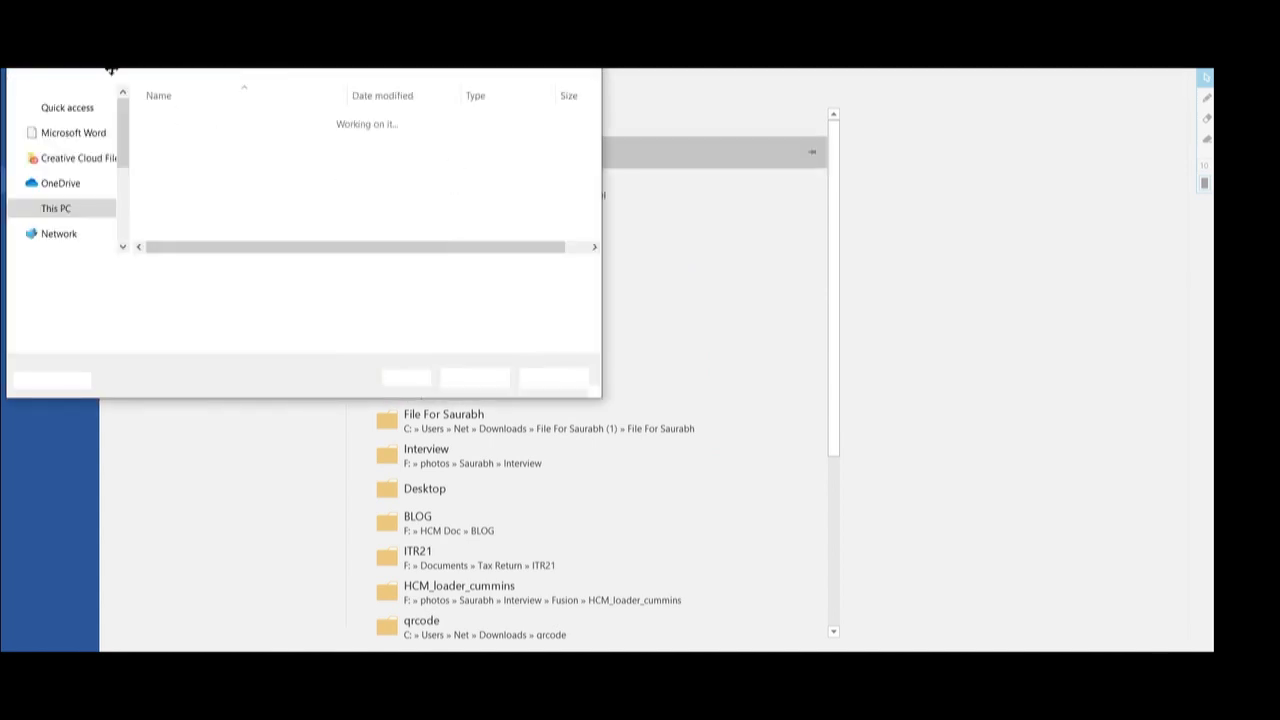
pyautogui.click(135, 78)
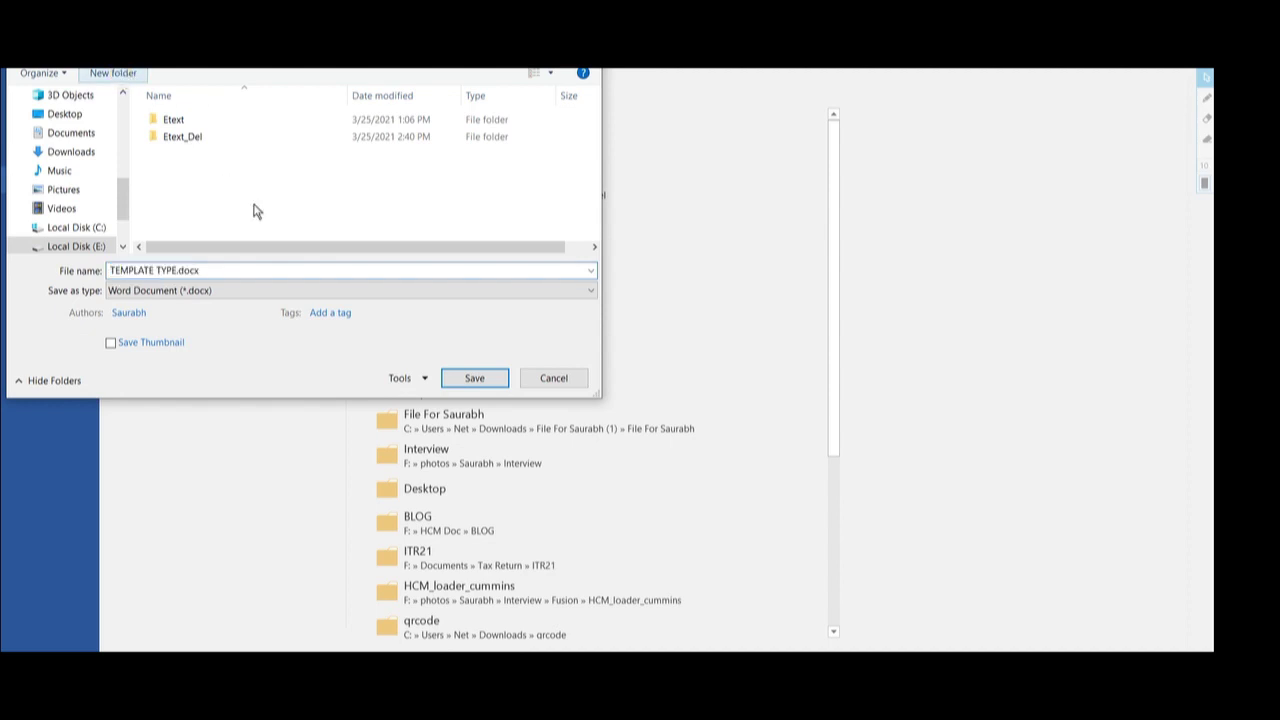
pyautogui.write('eT')
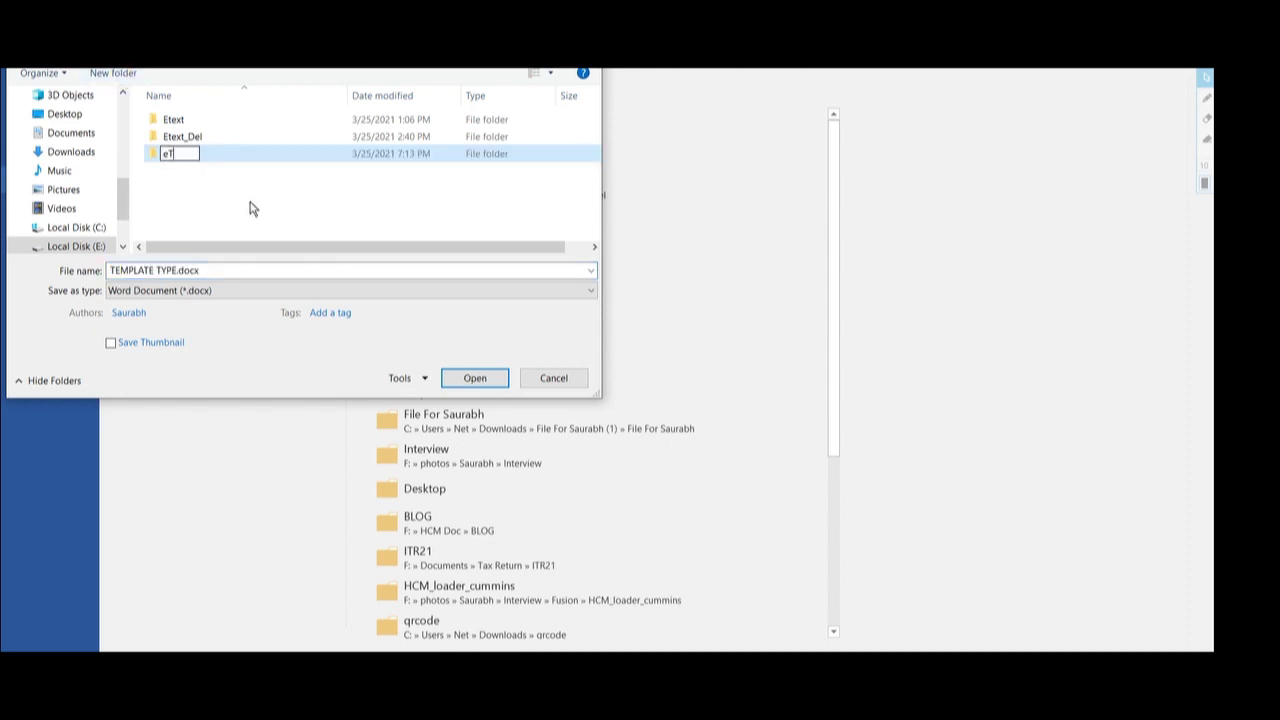
pyautogui.write('ext_Fixed_pos')
pyautogui.click(205, 160)
pyautogui.doubleClick(205, 158)
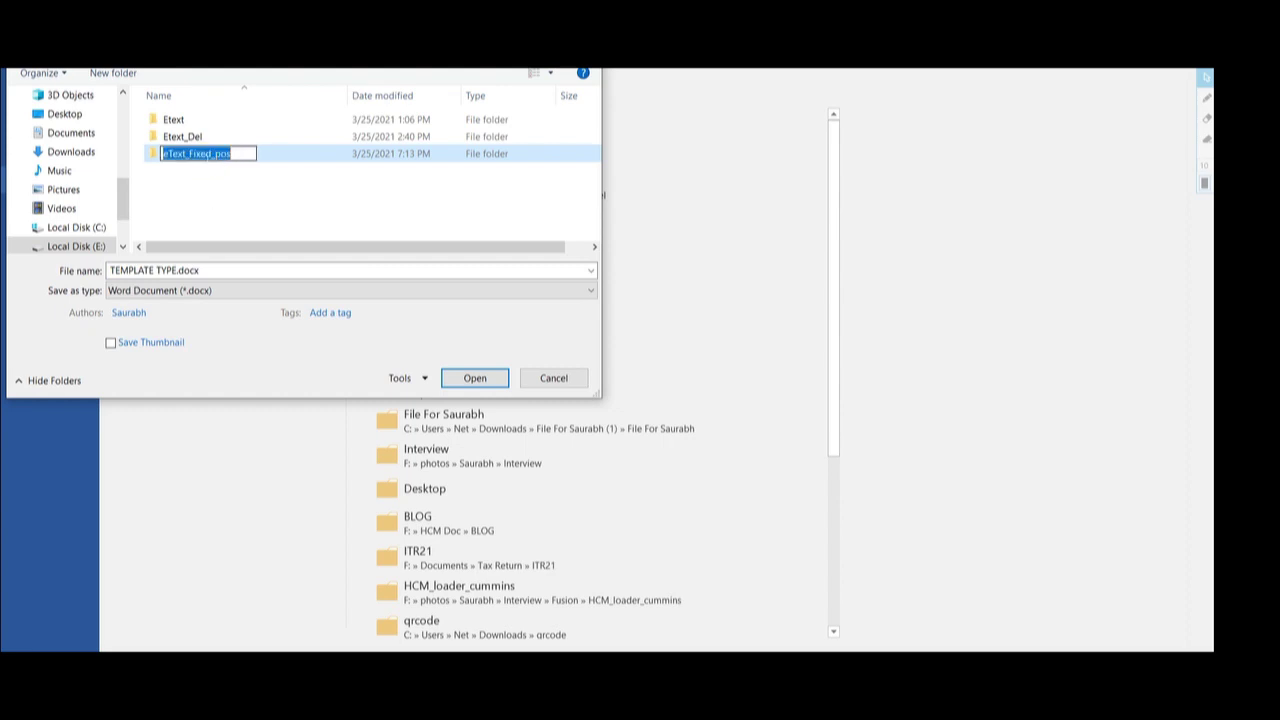
pyautogui.press('Return')
pyautogui.click(160, 155)
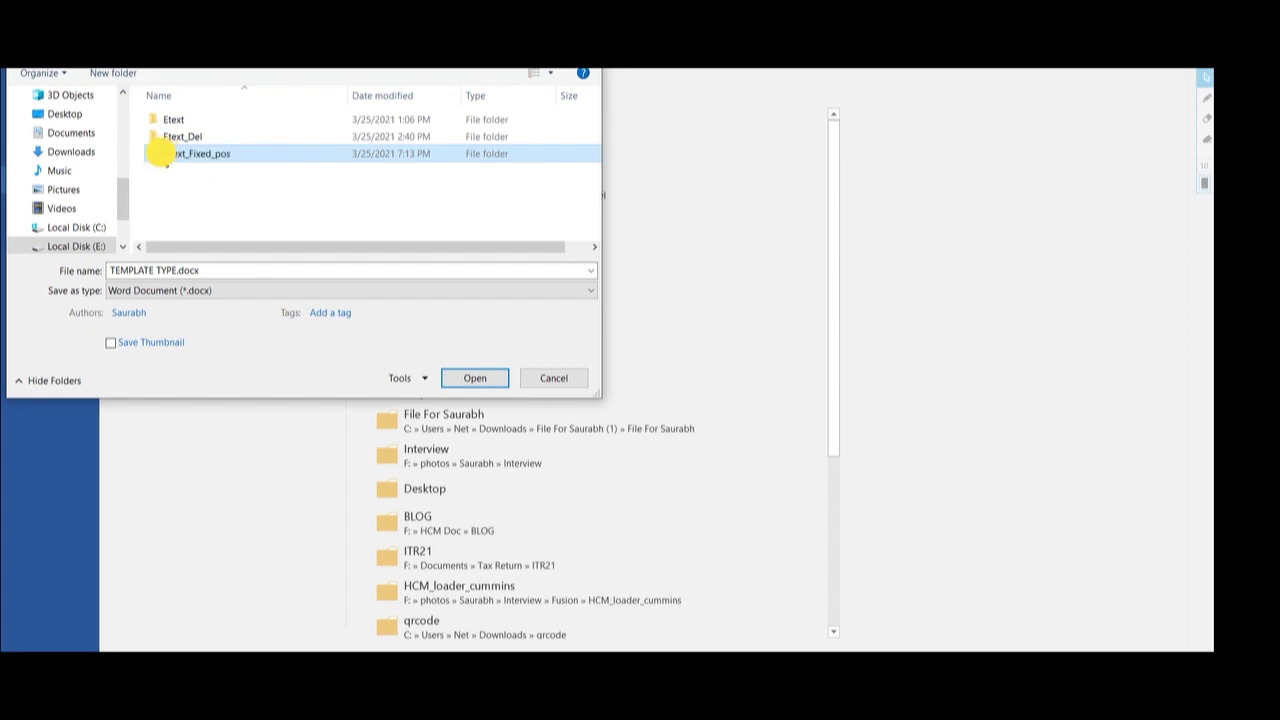
pyautogui.doubleClick(160, 155)
# - Set the save type to Rich Text Format and name the file Fixed_pos_temp
pyautogui.click(243, 290)
pyautogui.click(200, 444)
pyautogui.click(166, 266)
pyautogui.press('BackSpace')
pyautogui.press('BackSpace')
pyautogui.press('BackSpace')
pyautogui.press('BackSpace')
pyautogui.press('BackSpace')
pyautogui.press('BackSpace')
pyautogui.press('BackSpace')
pyautogui.press('BackSpace')
pyautogui.write('TYPE')
pyautogui.hotkey('shift', 'Home')
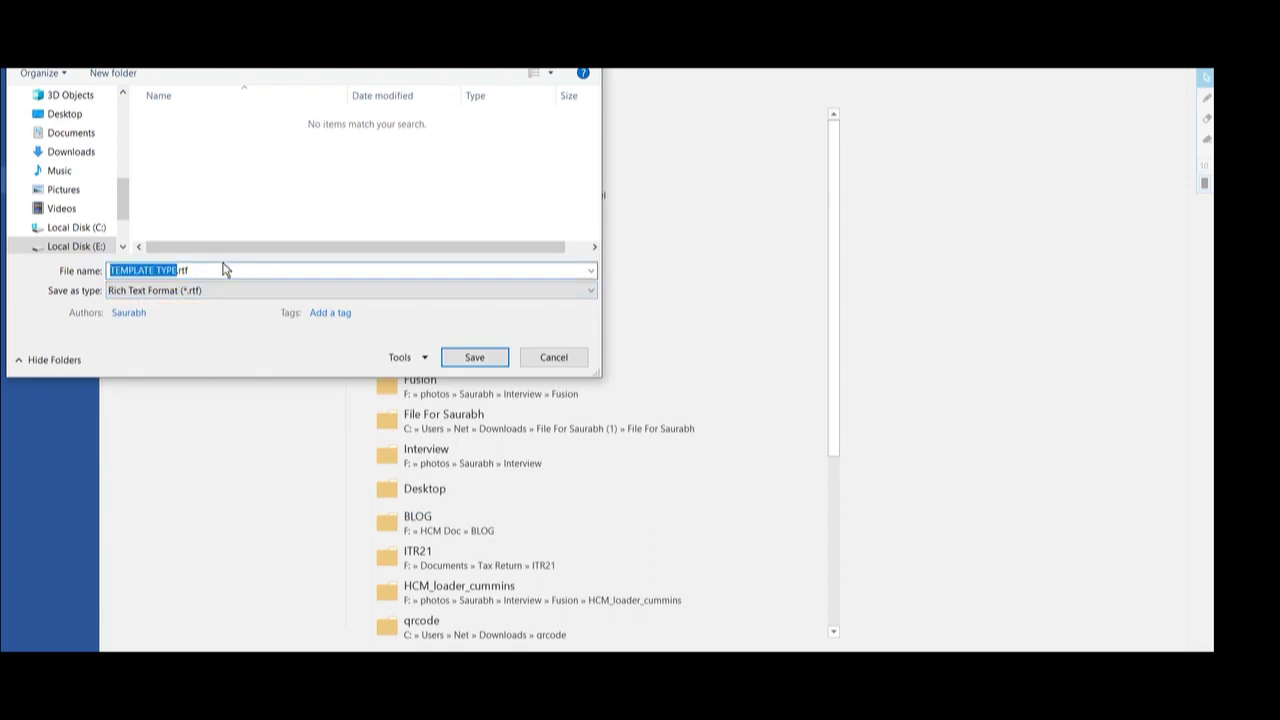
pyautogui.write('T')
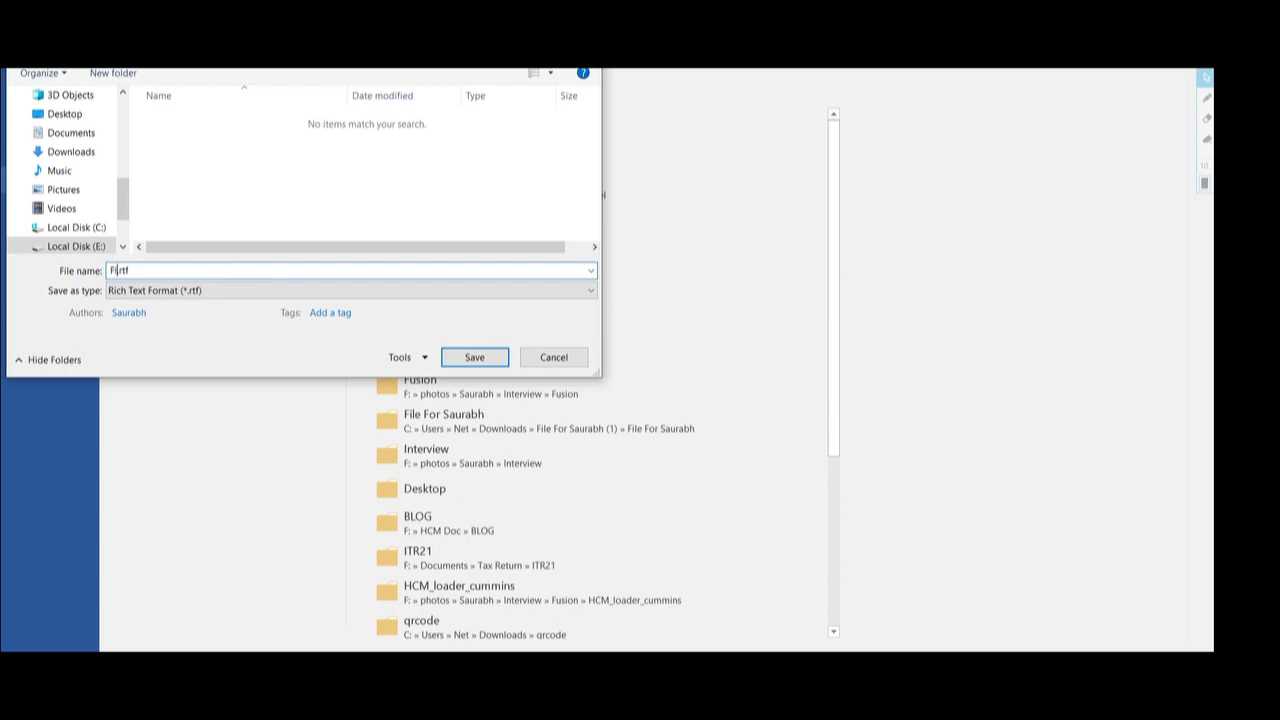
pyautogui.write('ixed_pos_temp')
# - Save the RTF template, then open Etext_Del_report for editing from the BI Publisher catalog
pyautogui.click(466, 357)
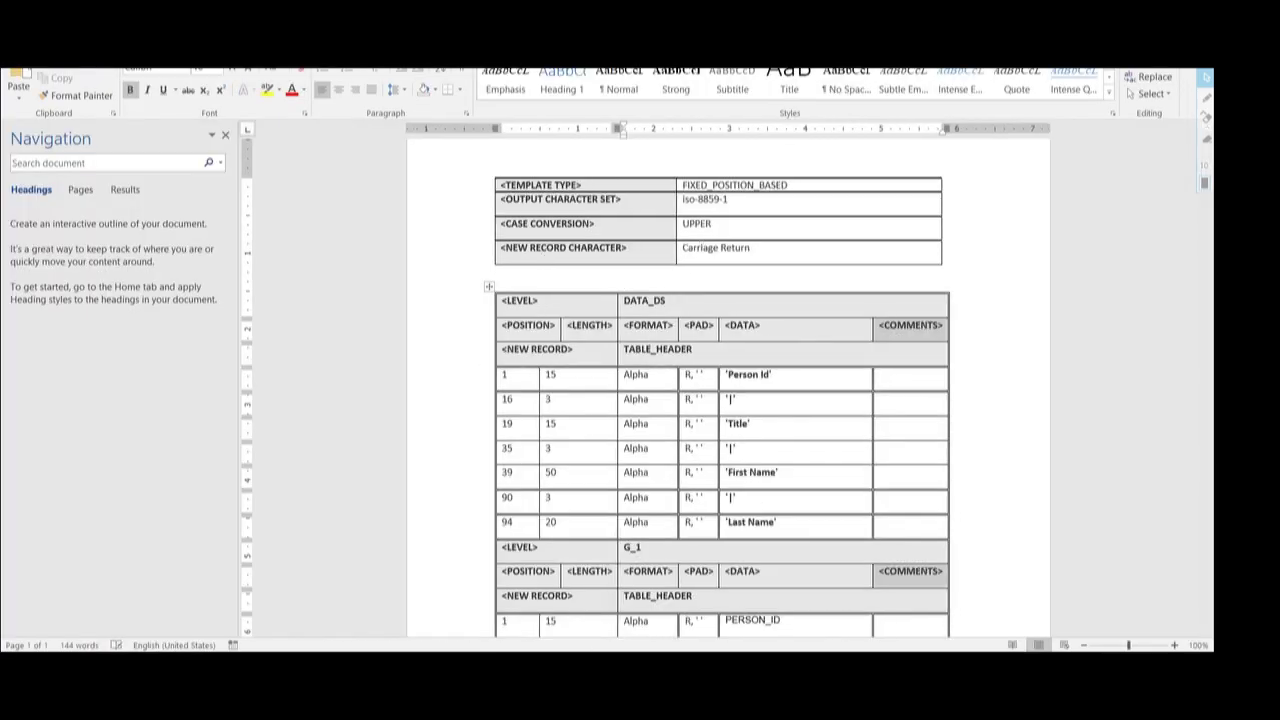
pyautogui.moveTo(563, 660)
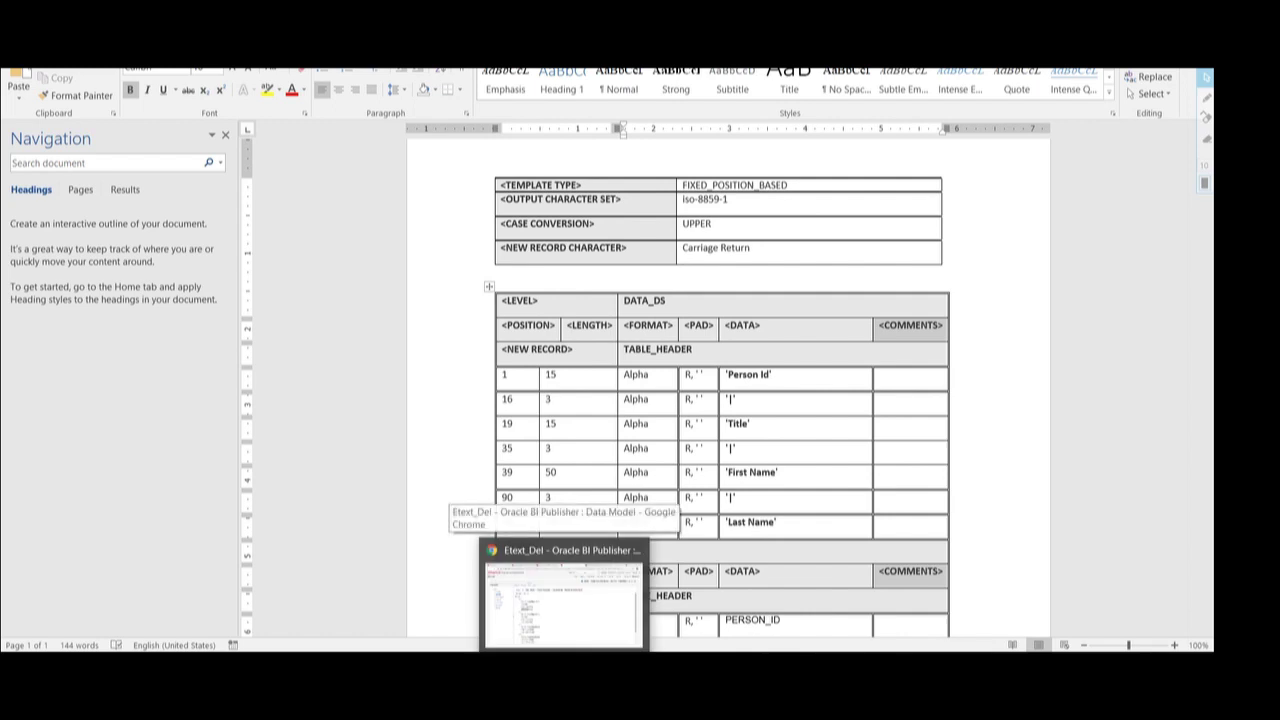
pyautogui.click(563, 600)
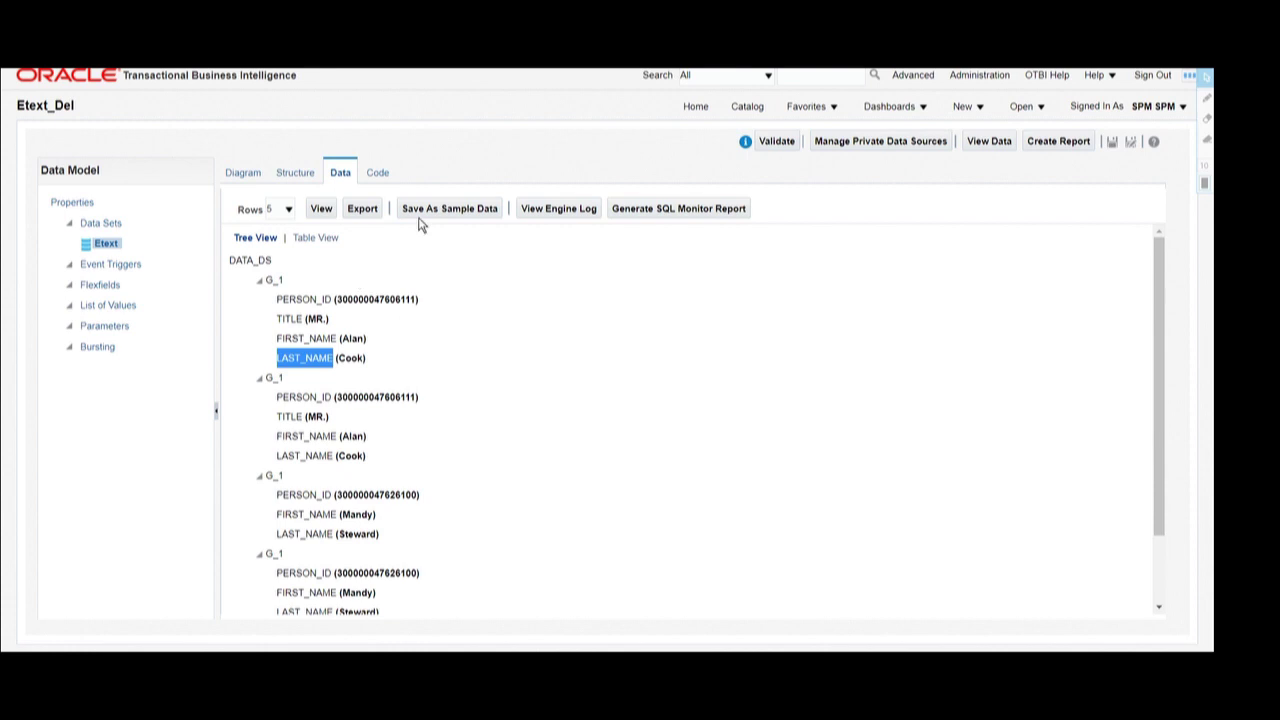
pyautogui.click(750, 107)
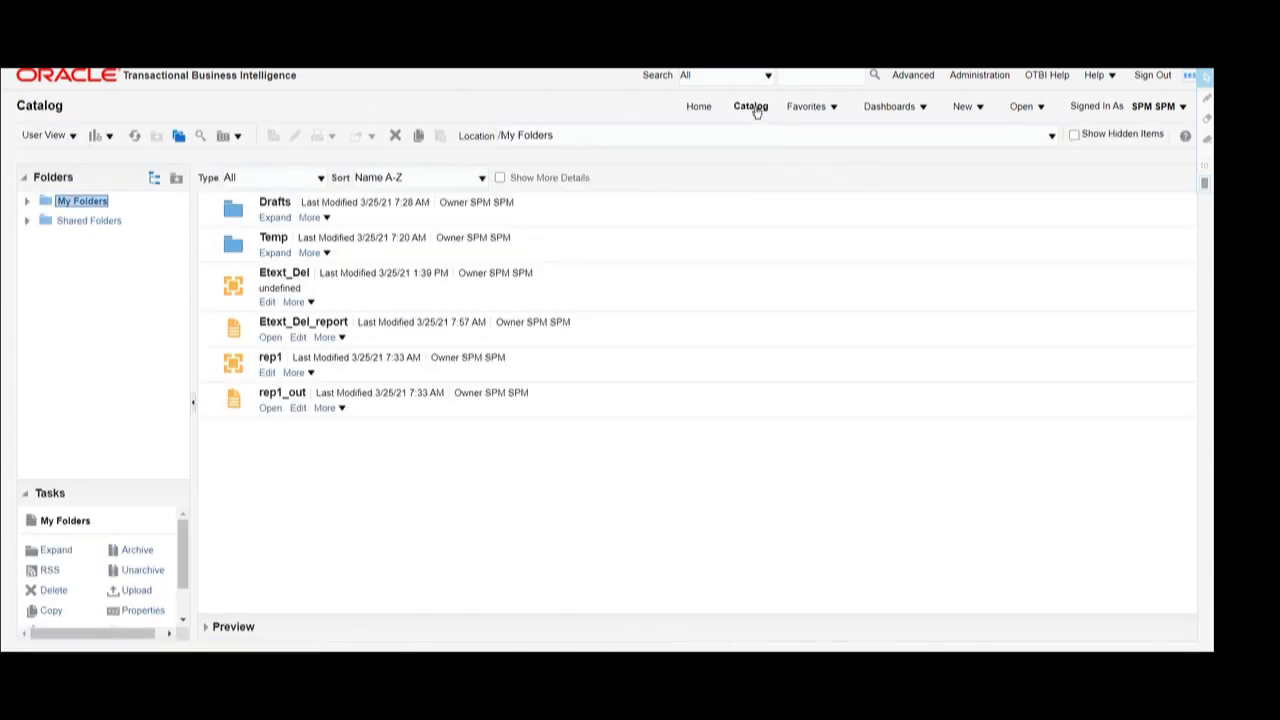
pyautogui.click(288, 320)
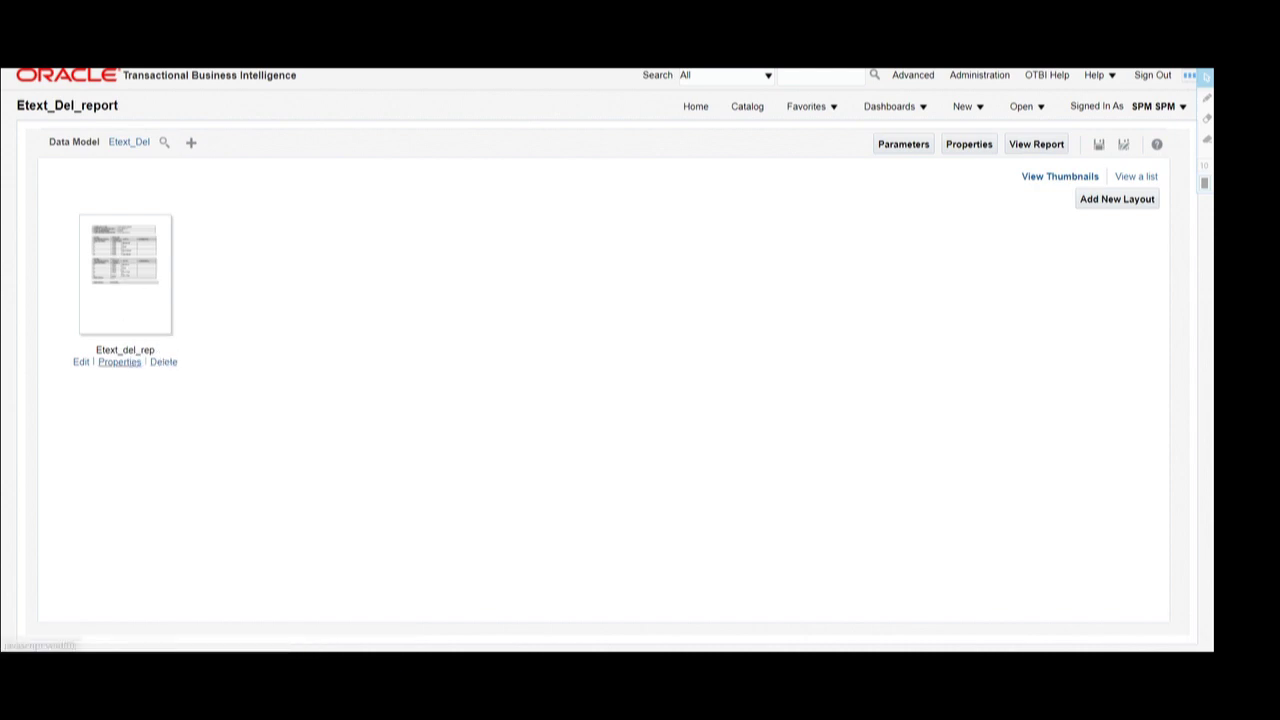
pyautogui.click(1036, 146)
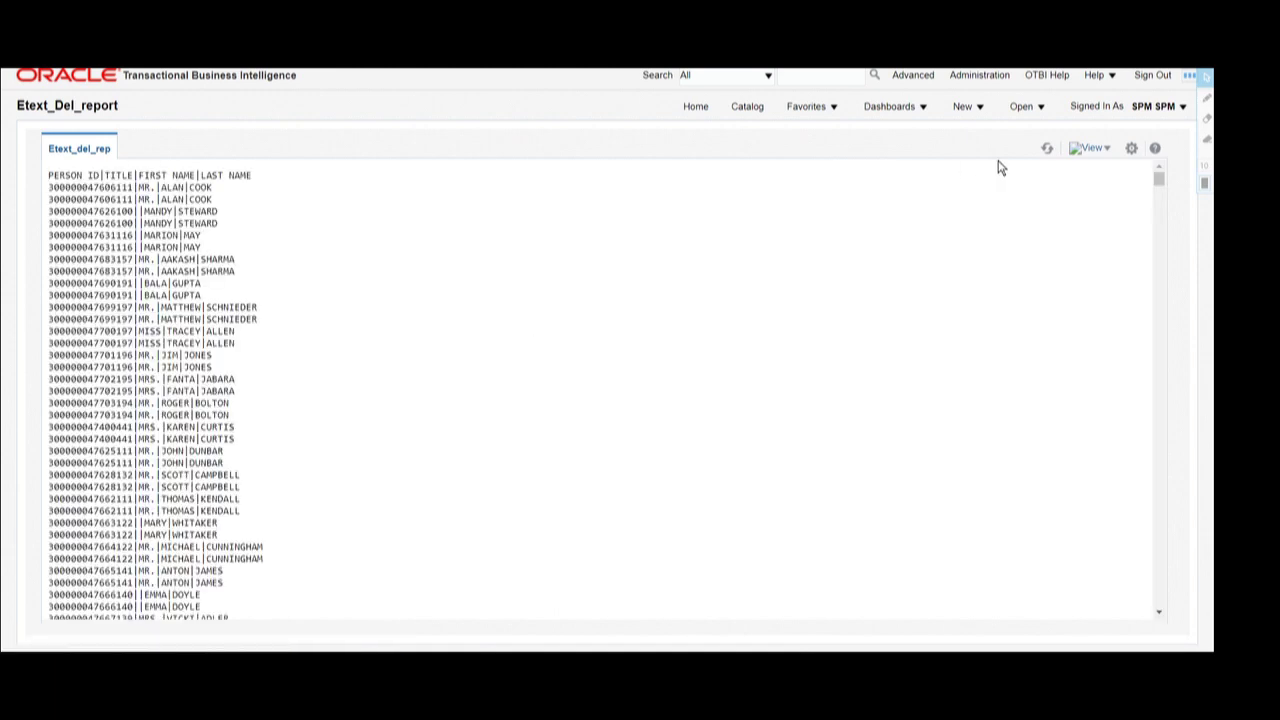
pyautogui.click(748, 108)
pyautogui.click(297, 337)
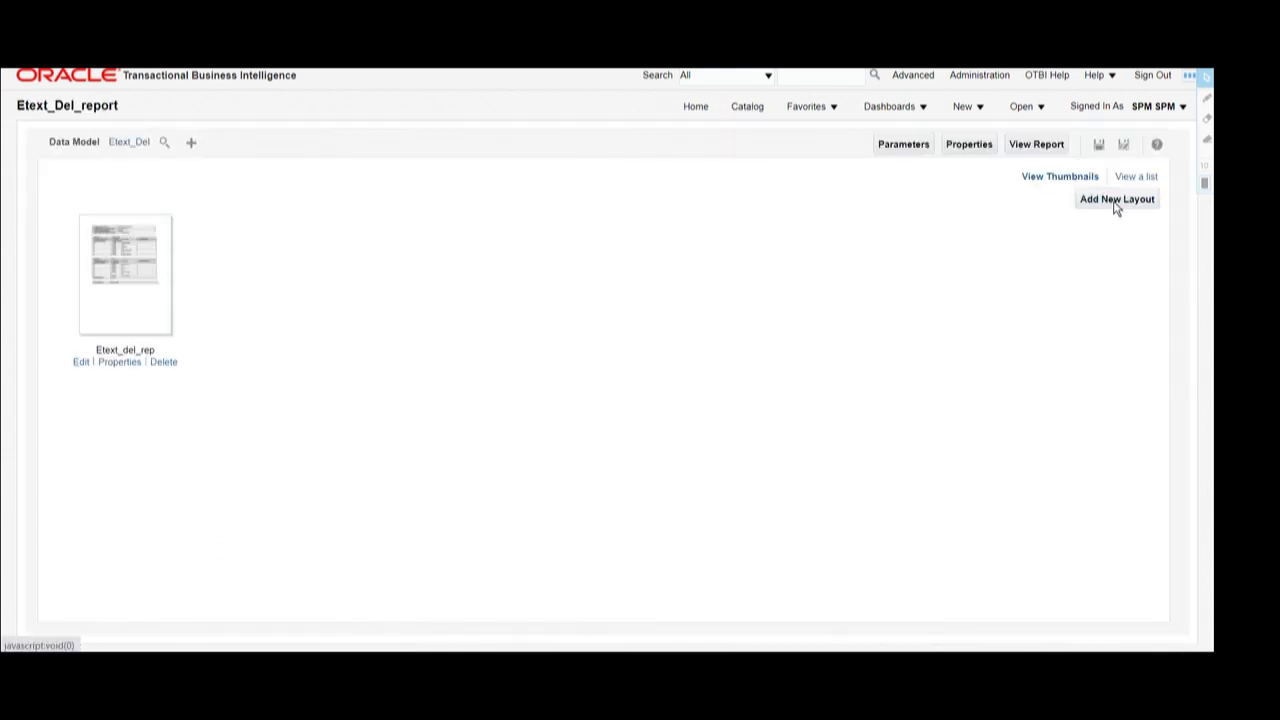
pyautogui.click(1108, 200)
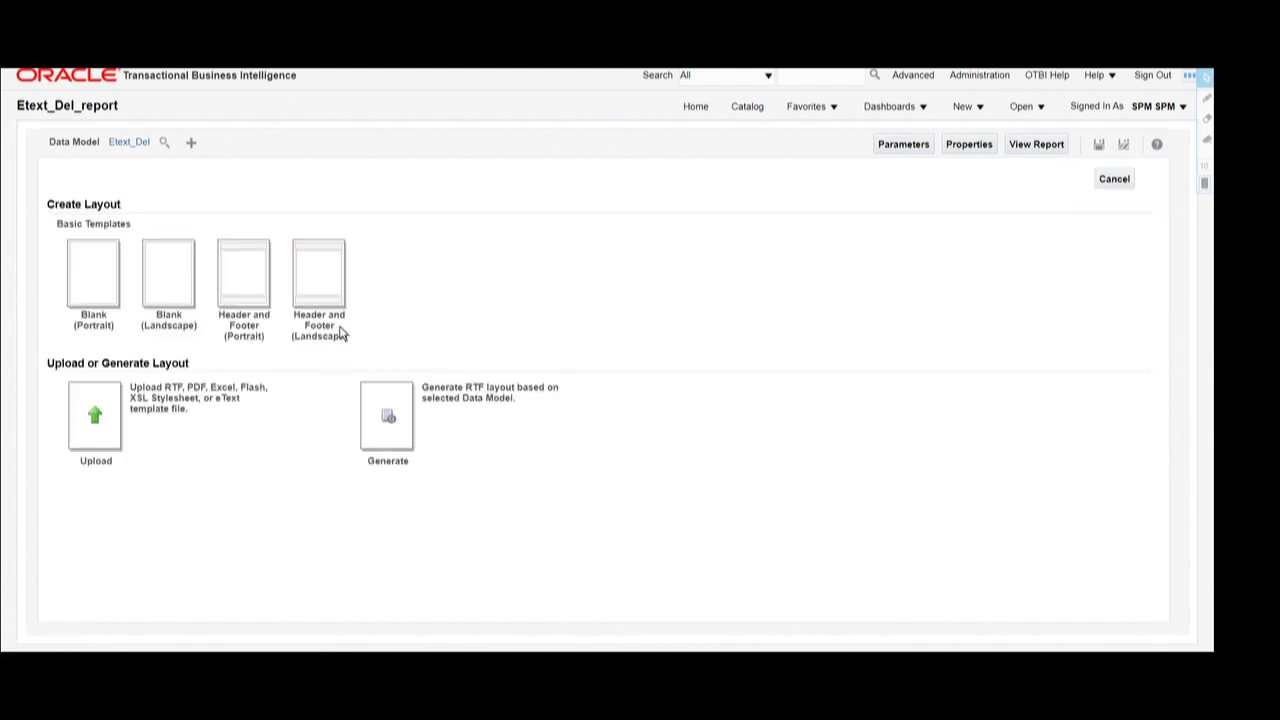
# - Start a layout upload and pick Fixed_pos_temp.rtf from Report\eText_Fixed_pos
pyautogui.click(94, 437)
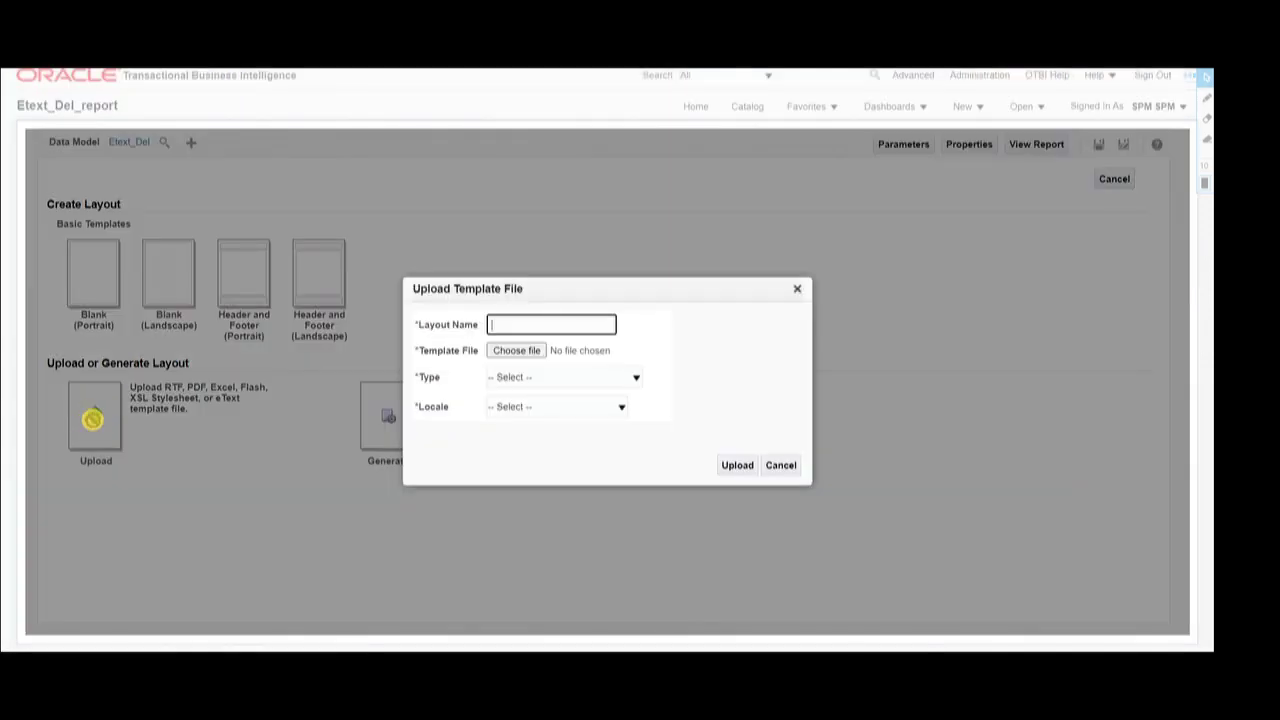
pyautogui.click(513, 351)
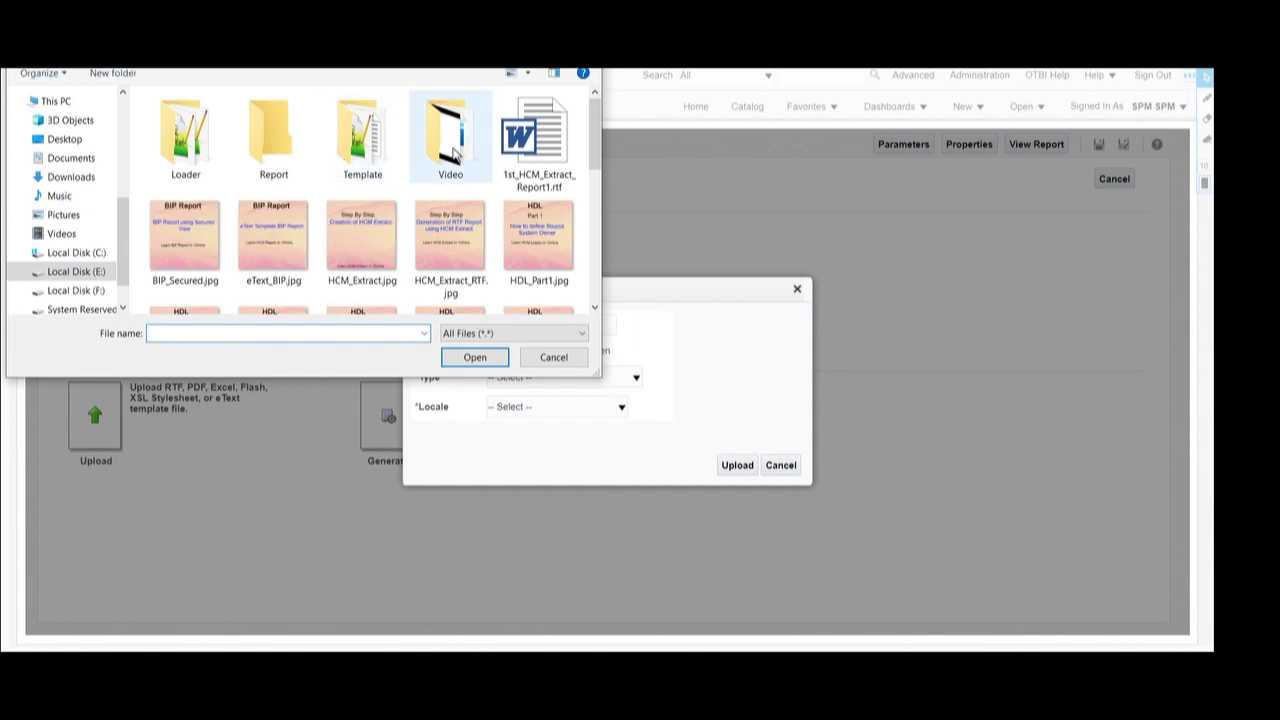
pyautogui.doubleClick(452, 148)
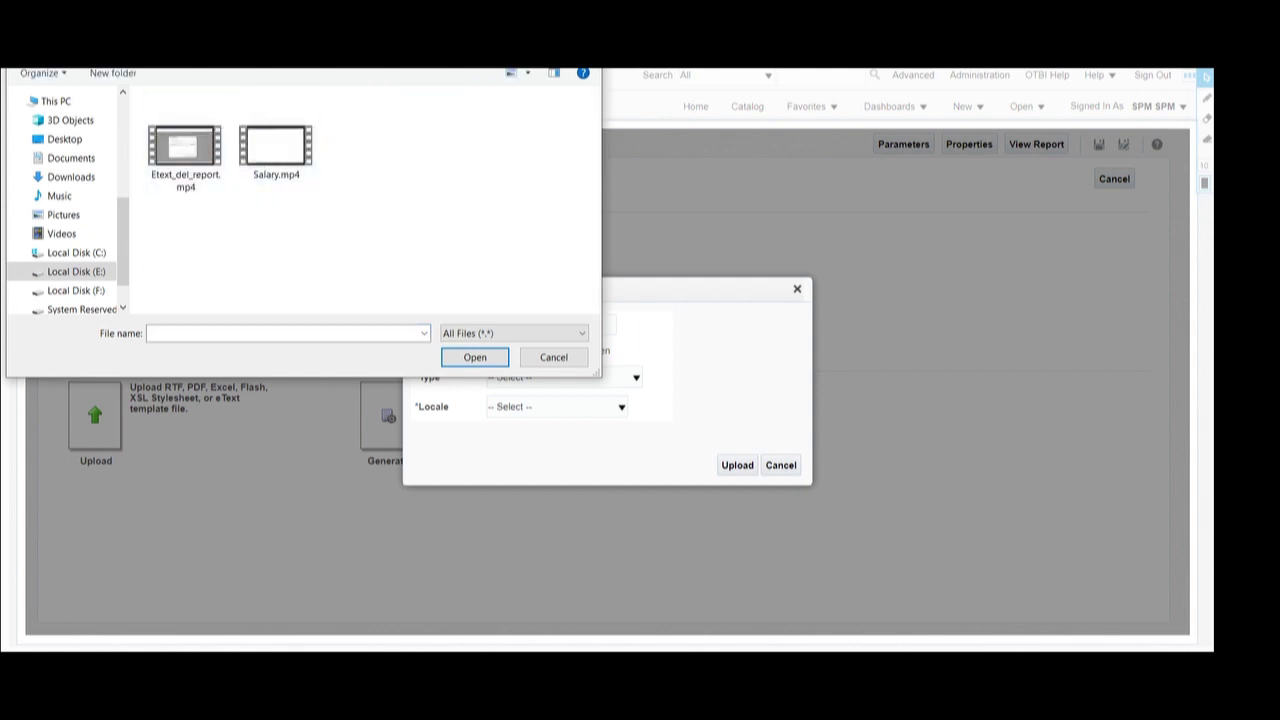
pyautogui.hotkey('alt', 'Left')
pyautogui.doubleClick(271, 140)
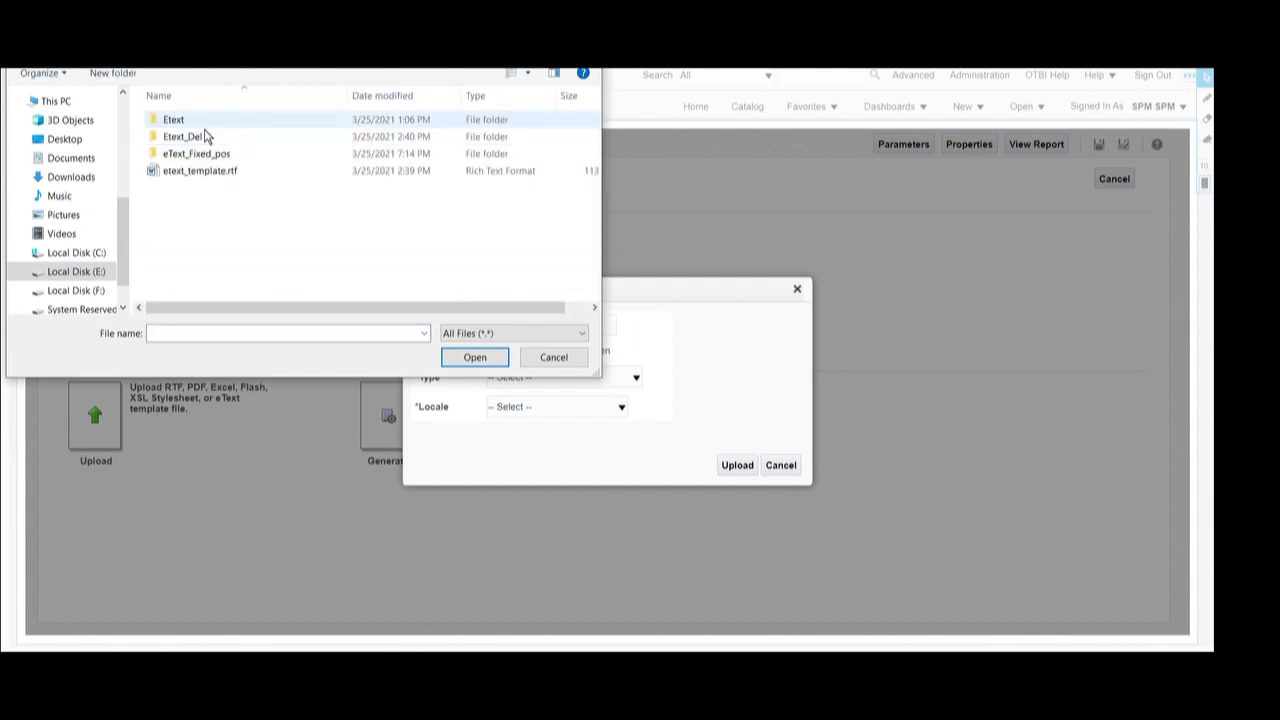
pyautogui.doubleClick(183, 153)
pyautogui.doubleClick(177, 136)
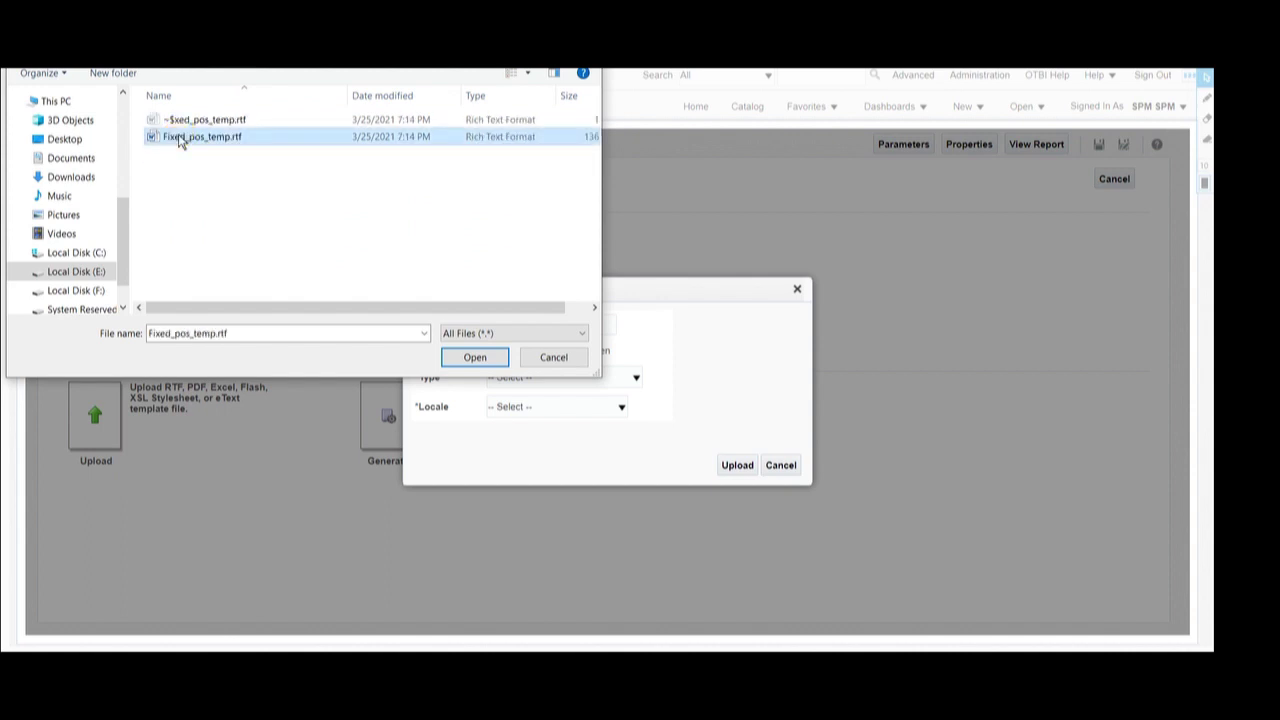
# - Set the template type to eText Template and the locale to English, then upload the Fixed_Pos layout
pyautogui.click(535, 377)
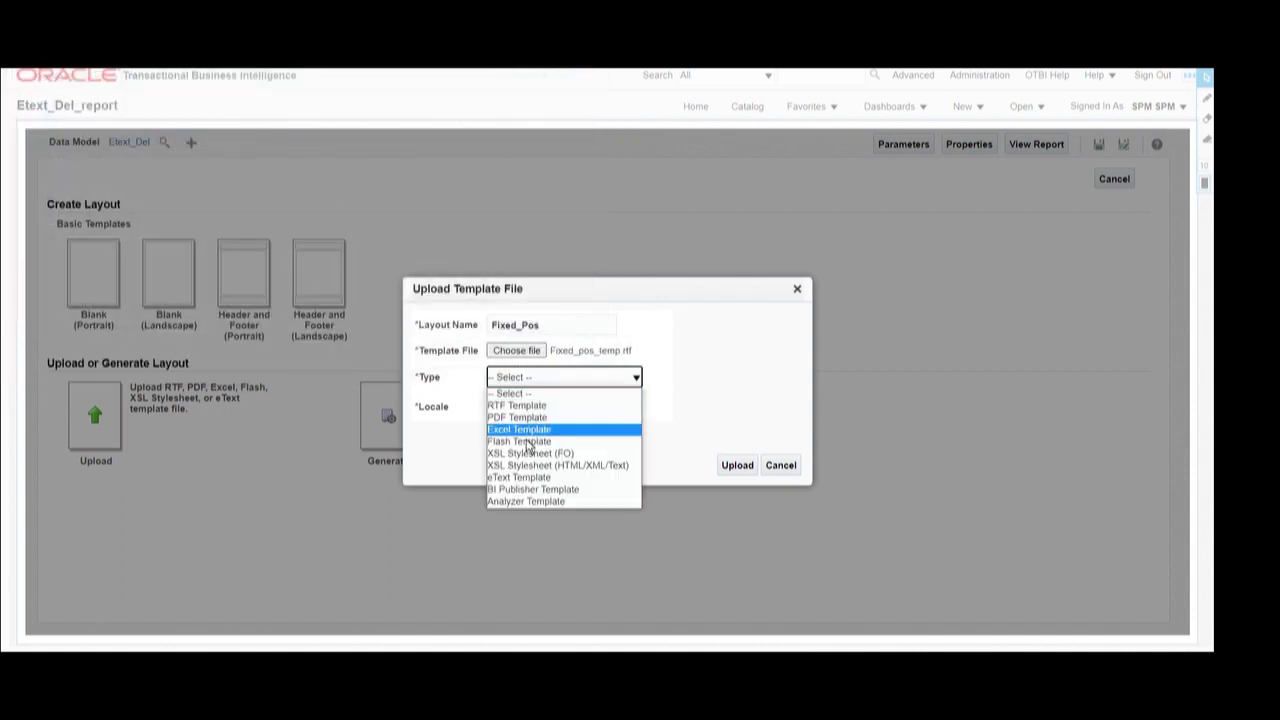
pyautogui.click(522, 477)
pyautogui.click(521, 406)
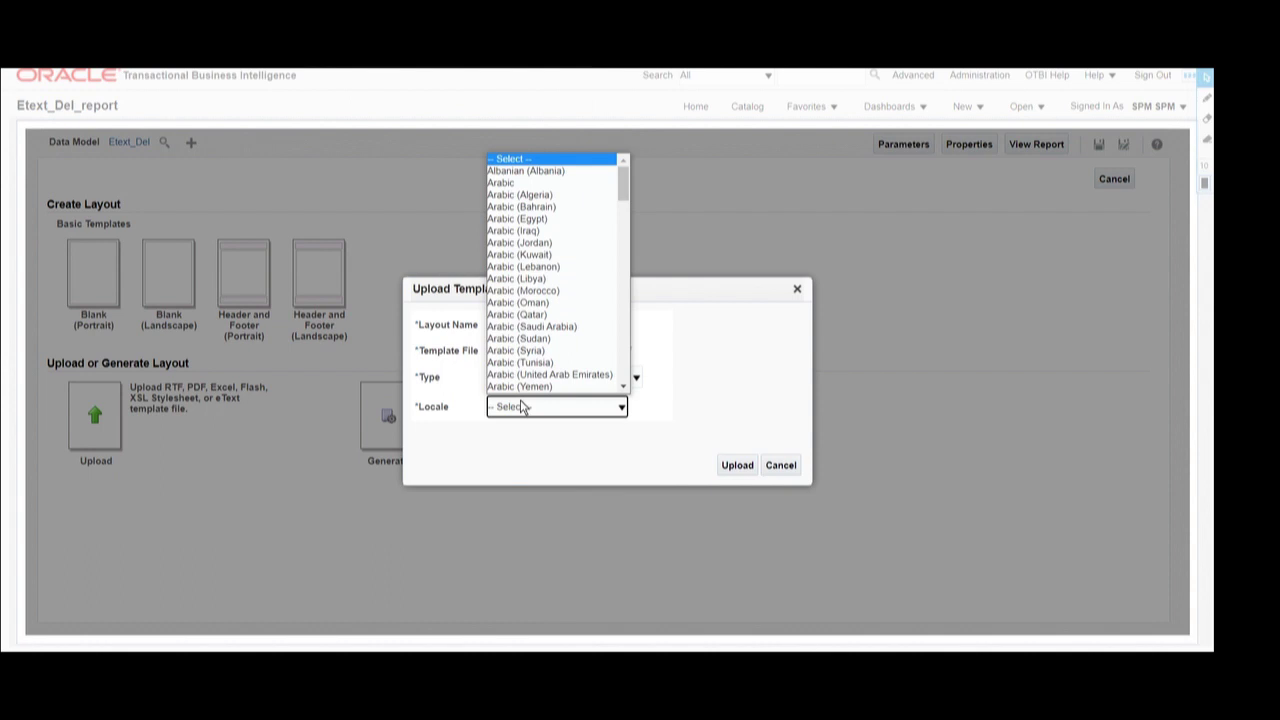
pyautogui.press('e')
pyautogui.press('Return')
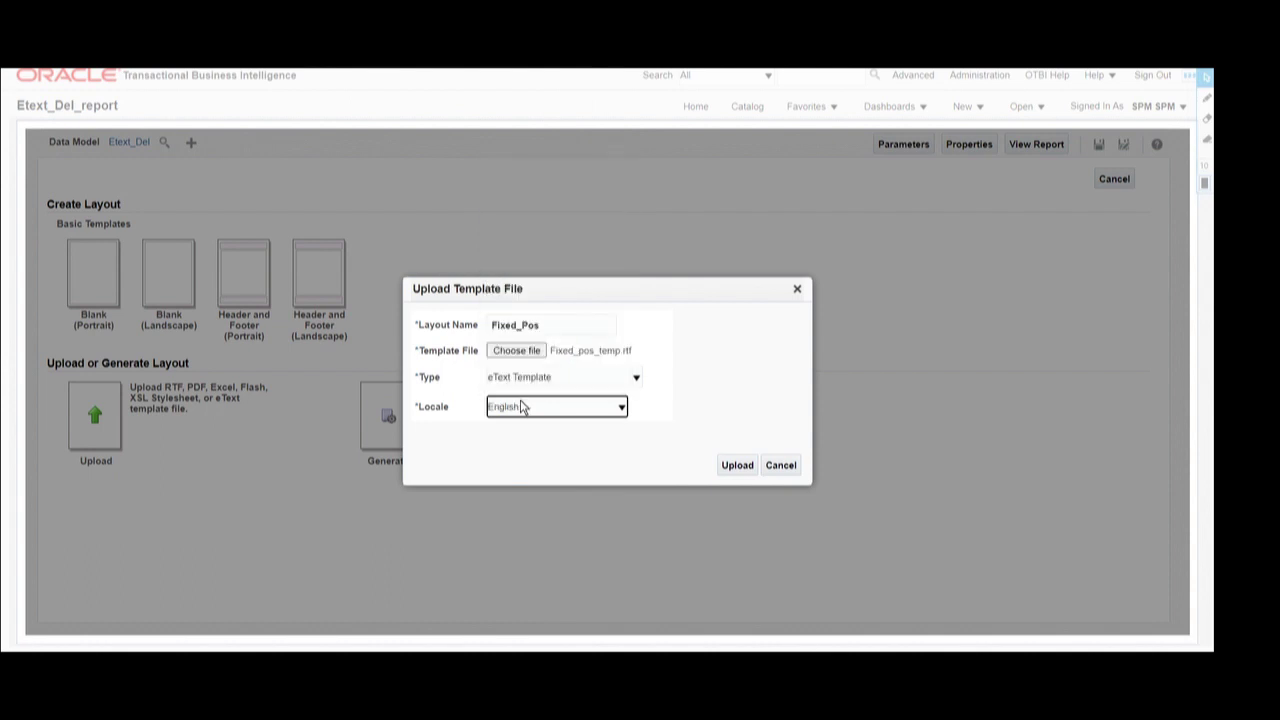
pyautogui.click(742, 466)
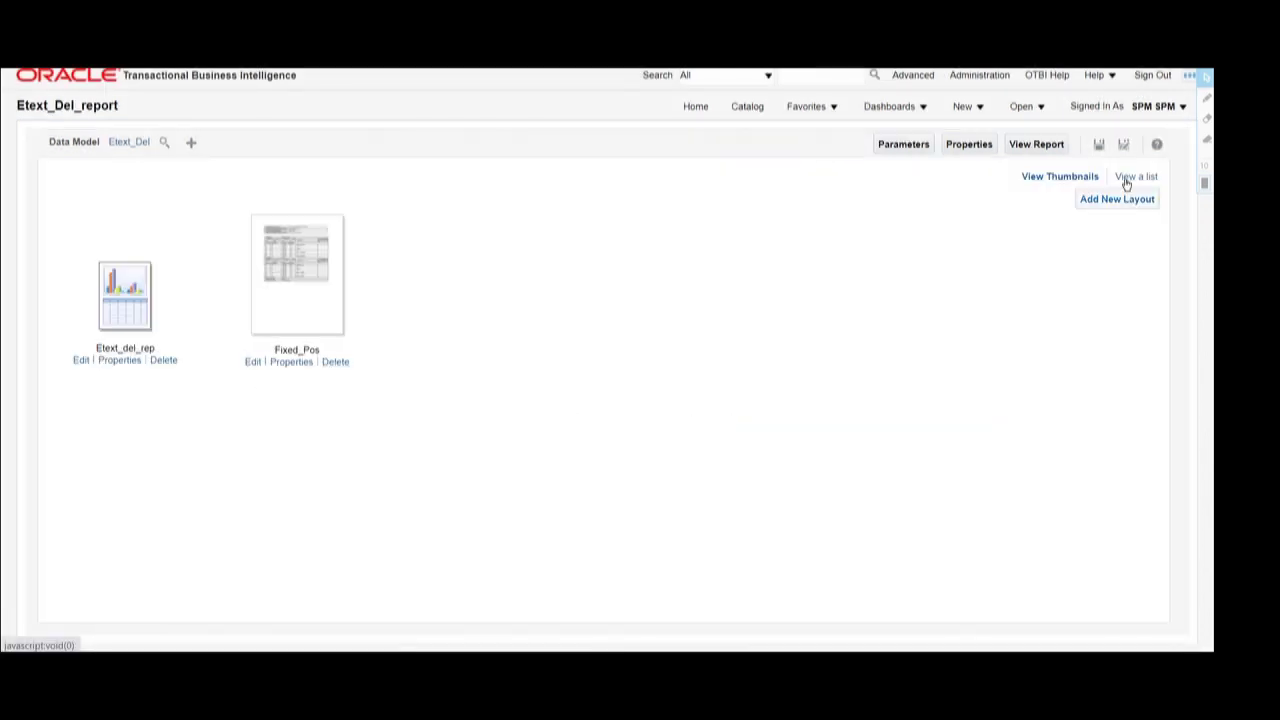
# - Save the report and view its Fixed_Pos fixed-width output
pyautogui.click(1098, 146)
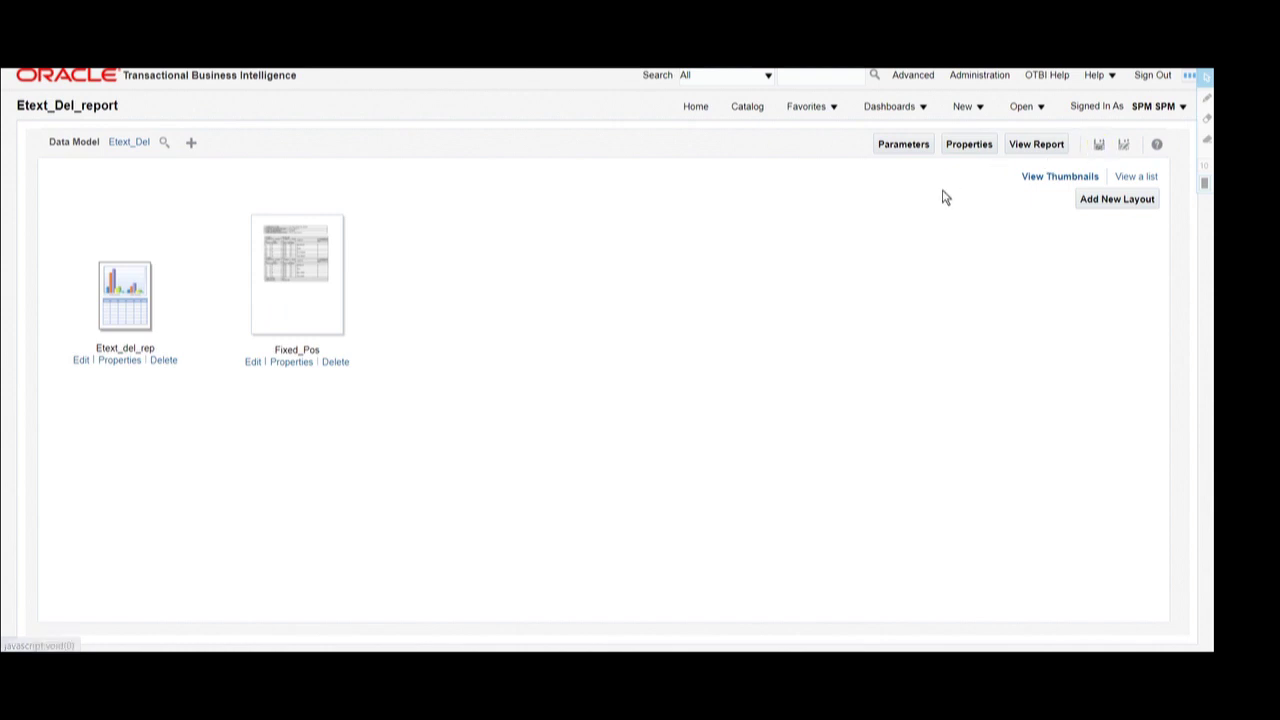
pyautogui.click(1098, 145)
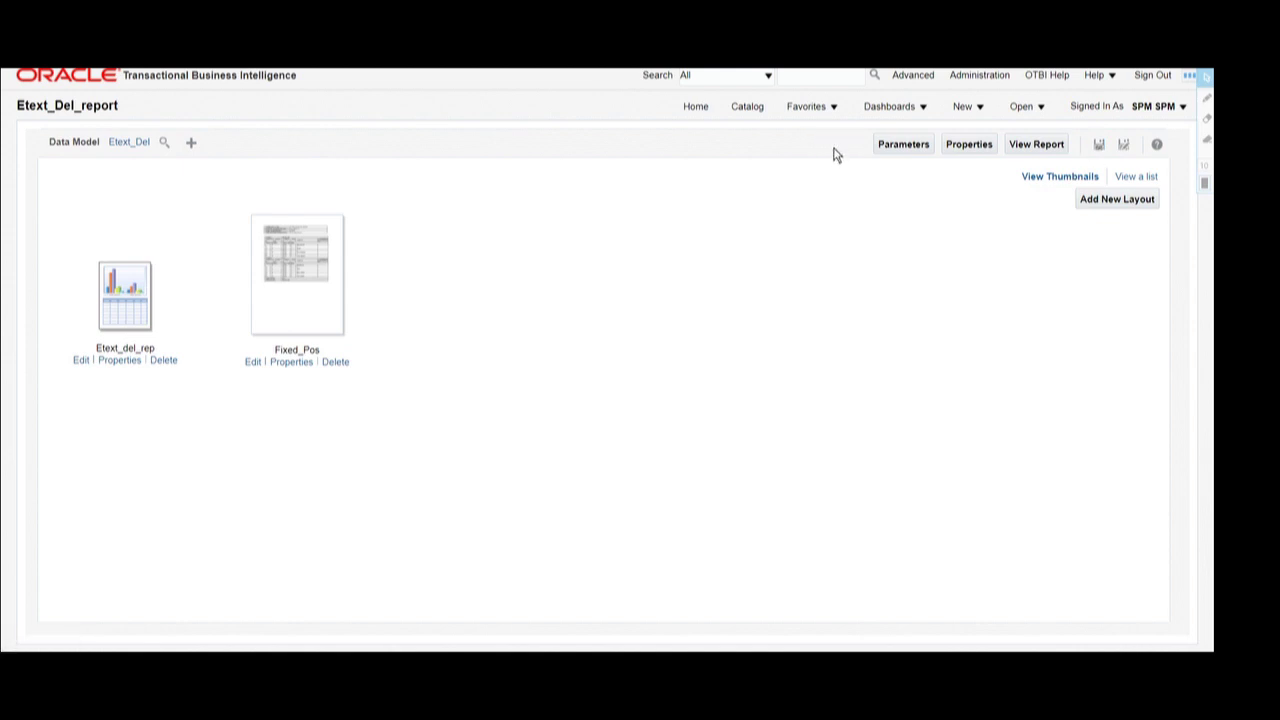
pyautogui.click(1025, 145)
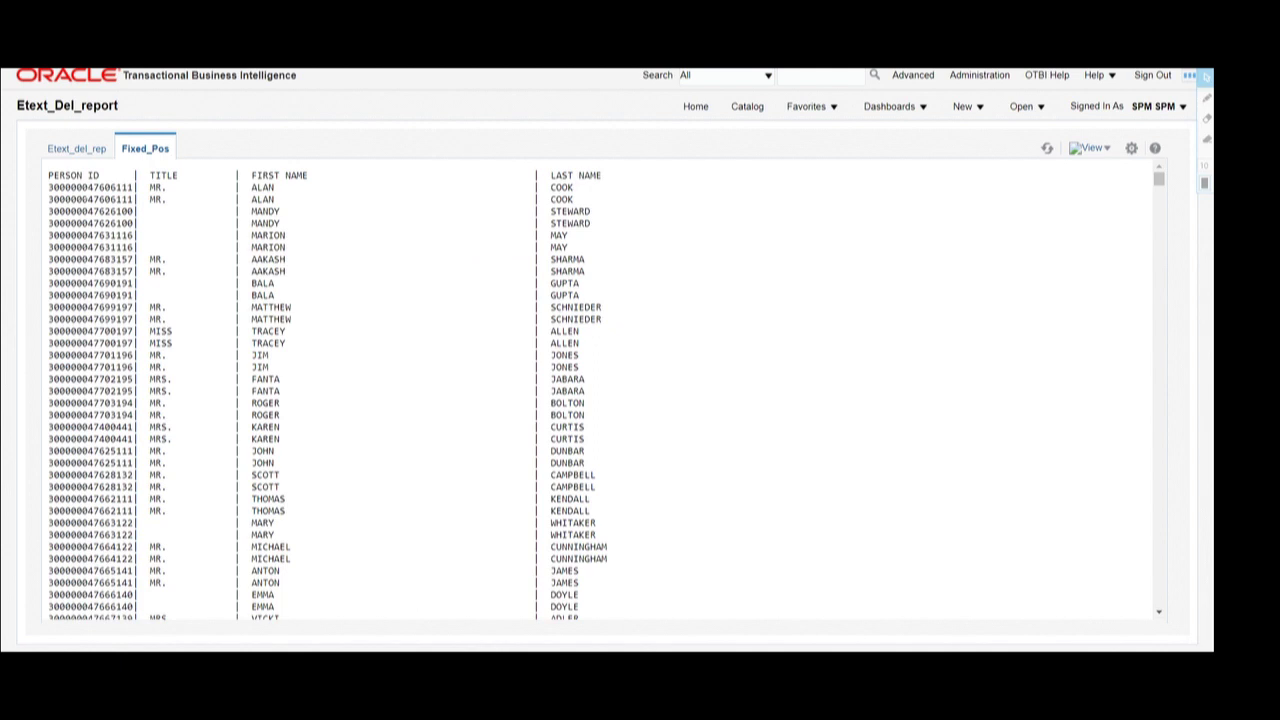
pyautogui.moveTo(48, 175); pyautogui.dragTo(150, 463)
pyautogui.click(325, 445)
pyautogui.scroll(-6, 614, 306)
pyautogui.scroll(-8, 600, 390)
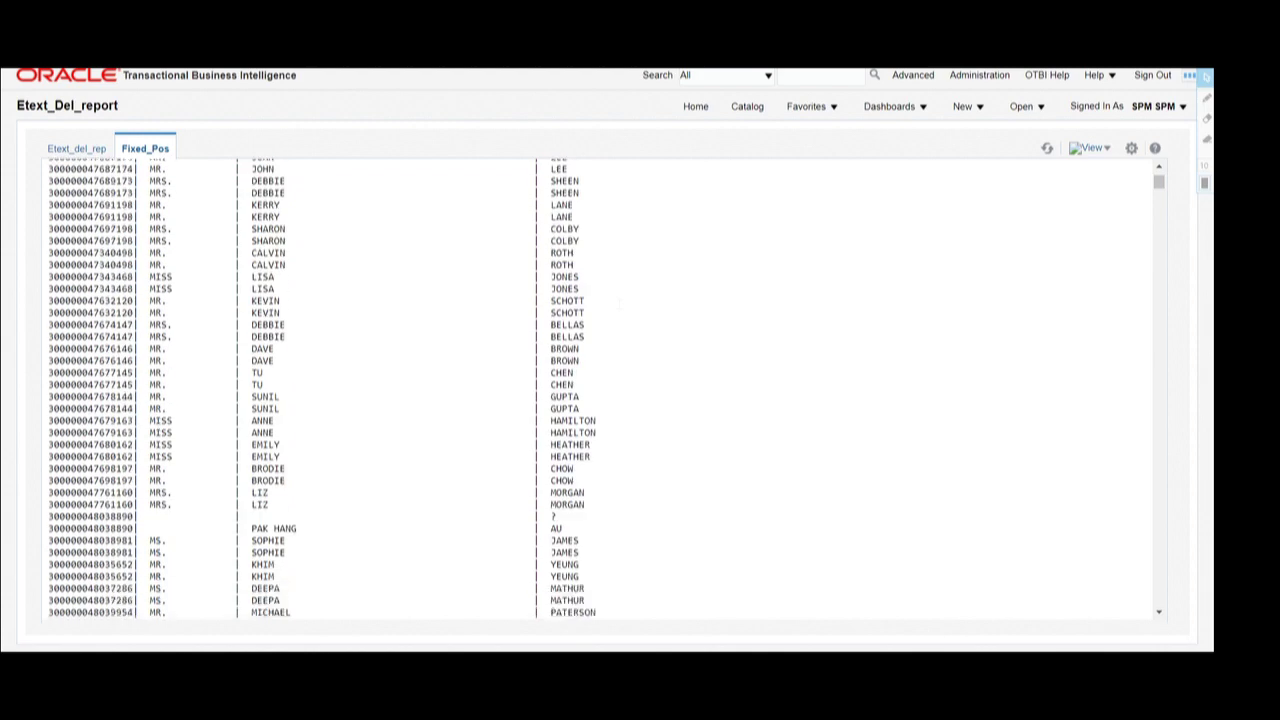
pyautogui.scroll(8, 600, 390)
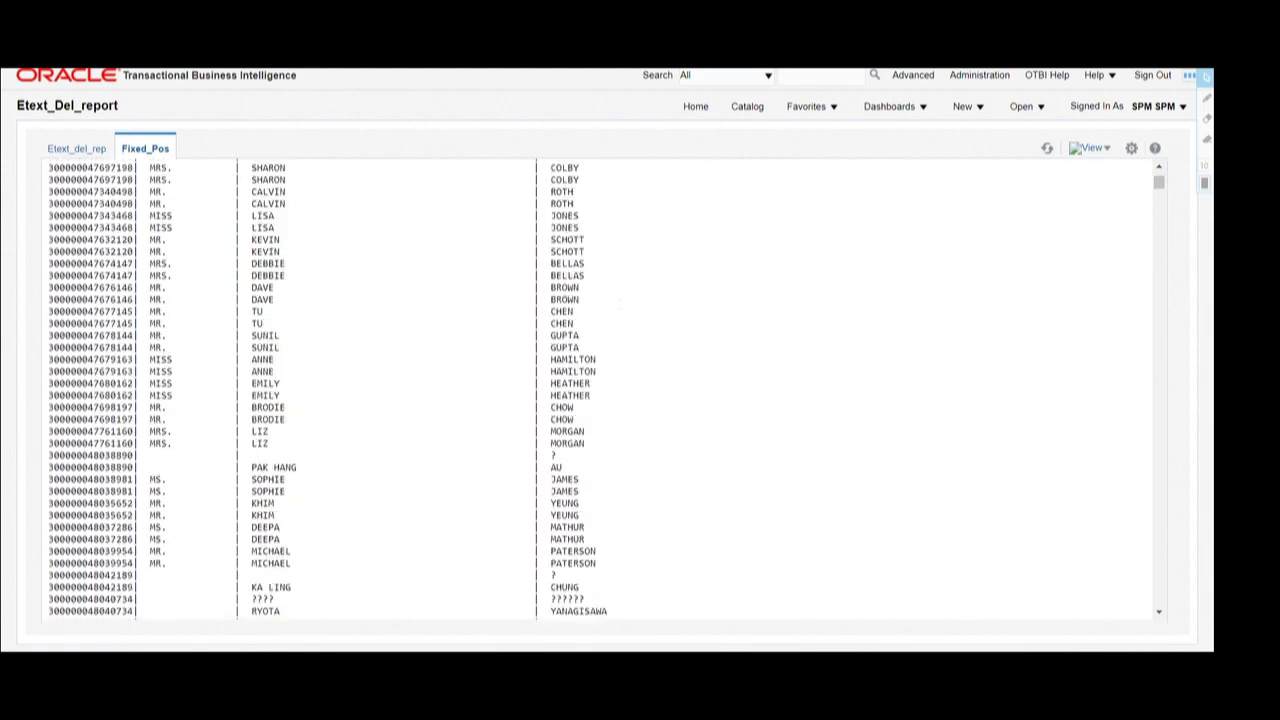
pyautogui.scroll(1, 600, 390)
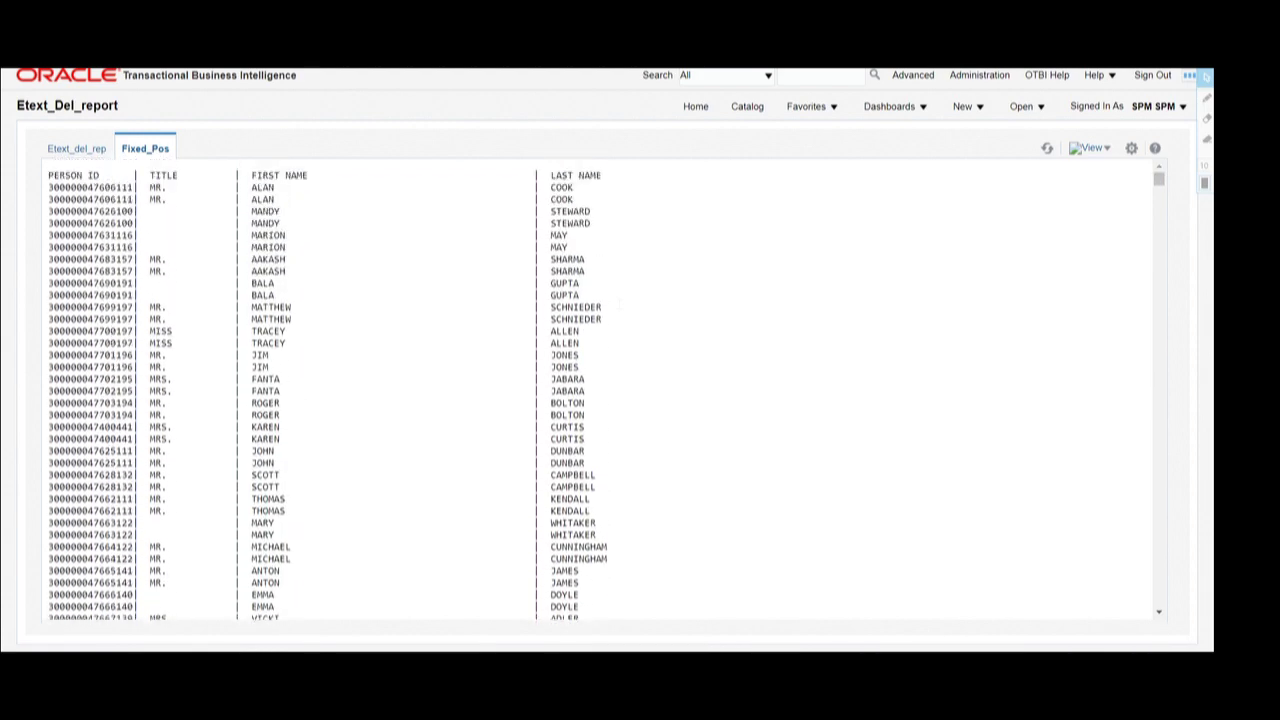